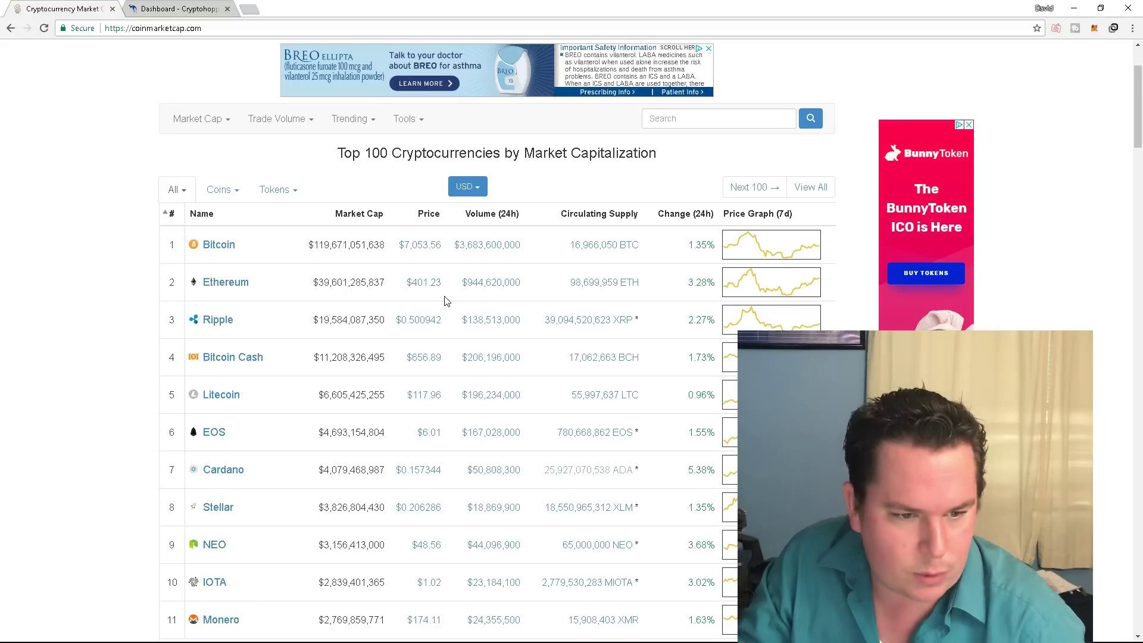
Search CoinMarketCap for "elec", open the Electroneum (ETN) page and check its current USD price
scroll(447, 301, up, 2)
click(690, 238)
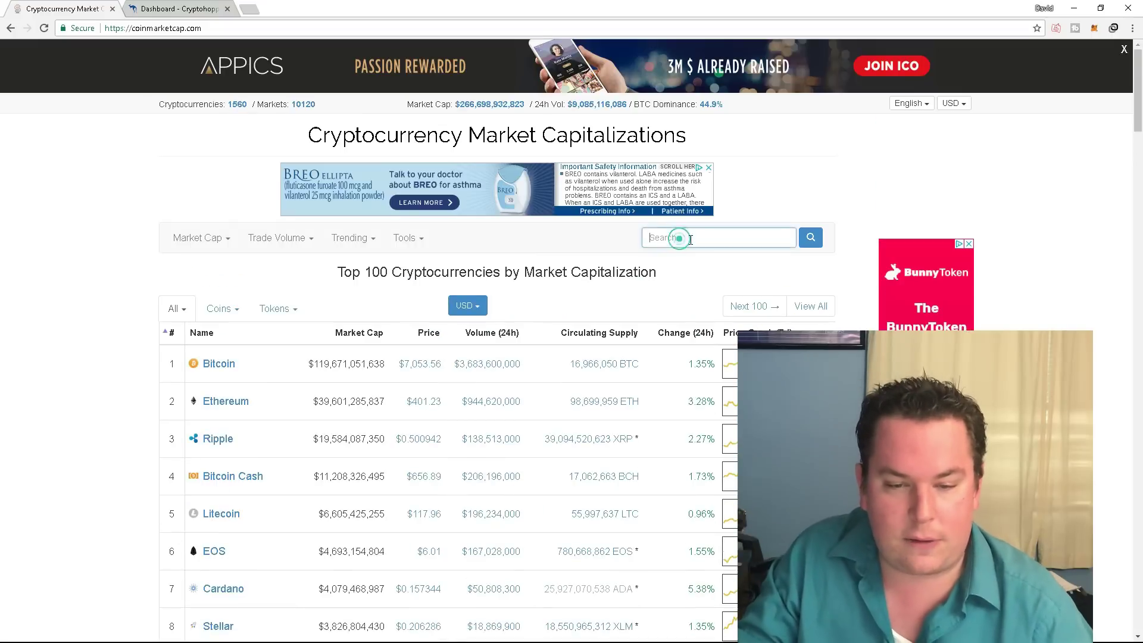
text(elec)
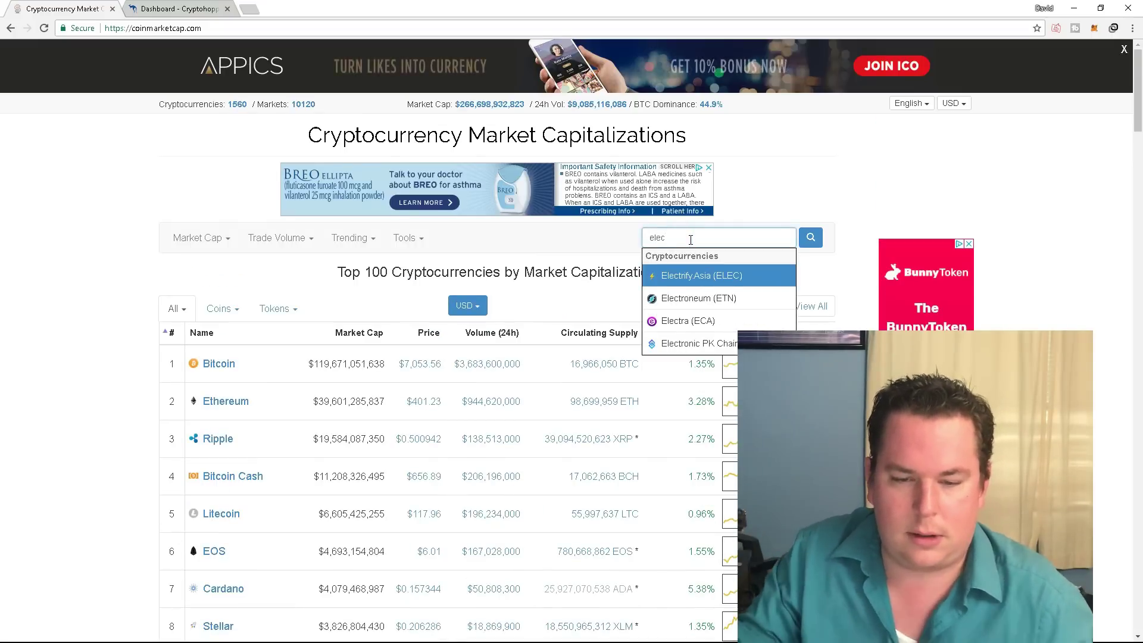
click(703, 298)
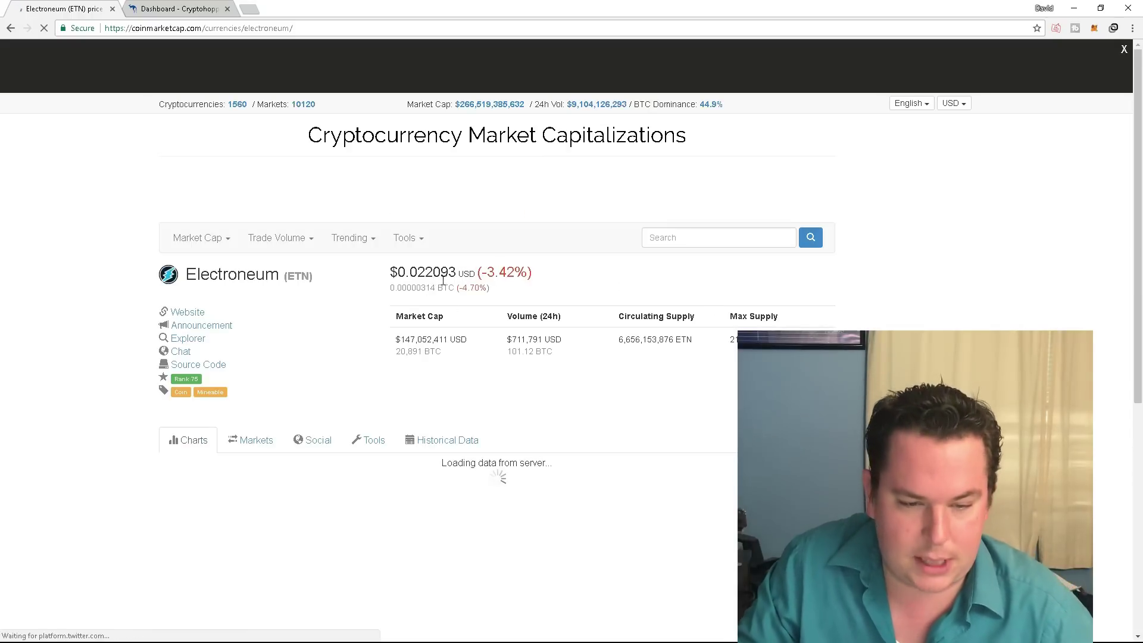
drag(418, 275, 482, 273)
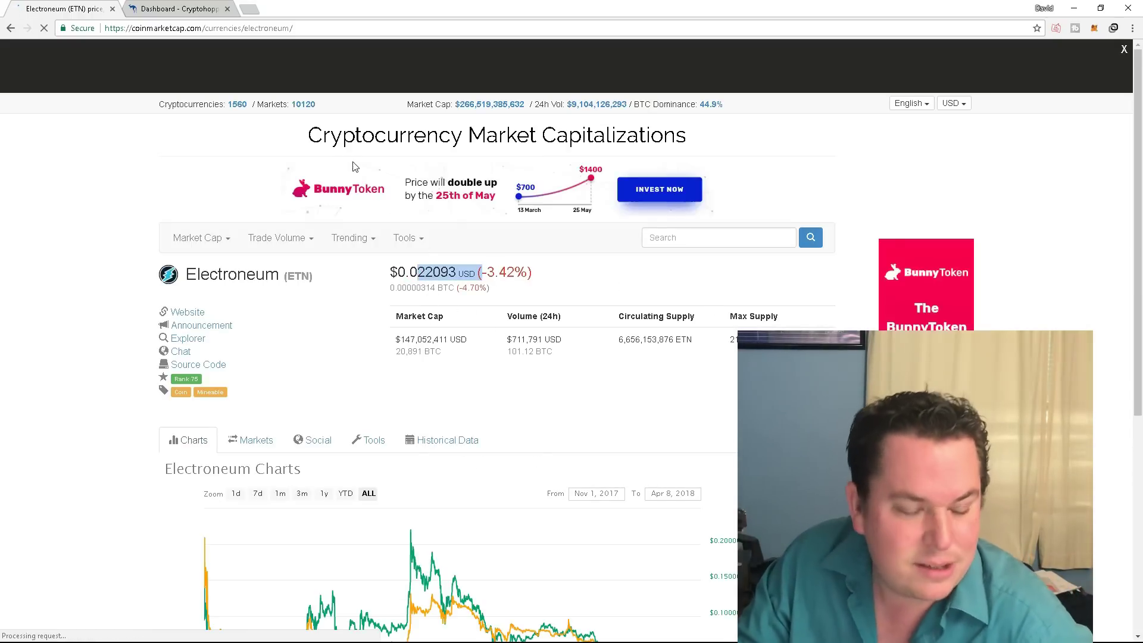
Switch to Cryptohopper, open its Subscription page in a new tab and bring up the selectable plans
click(186, 9)
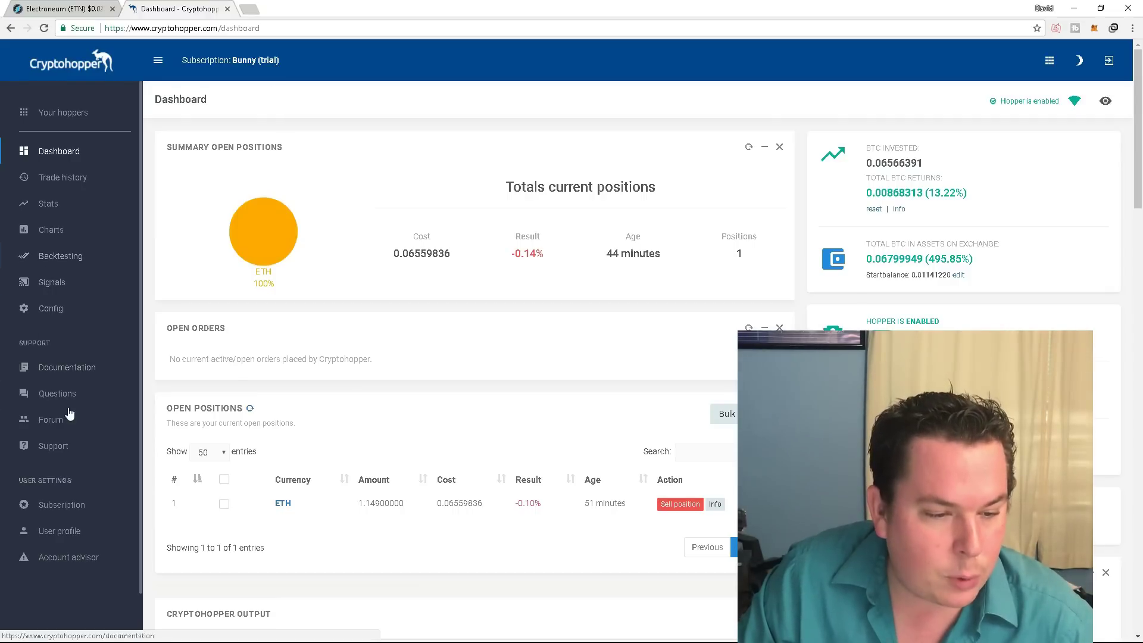
middle_click(60, 508)
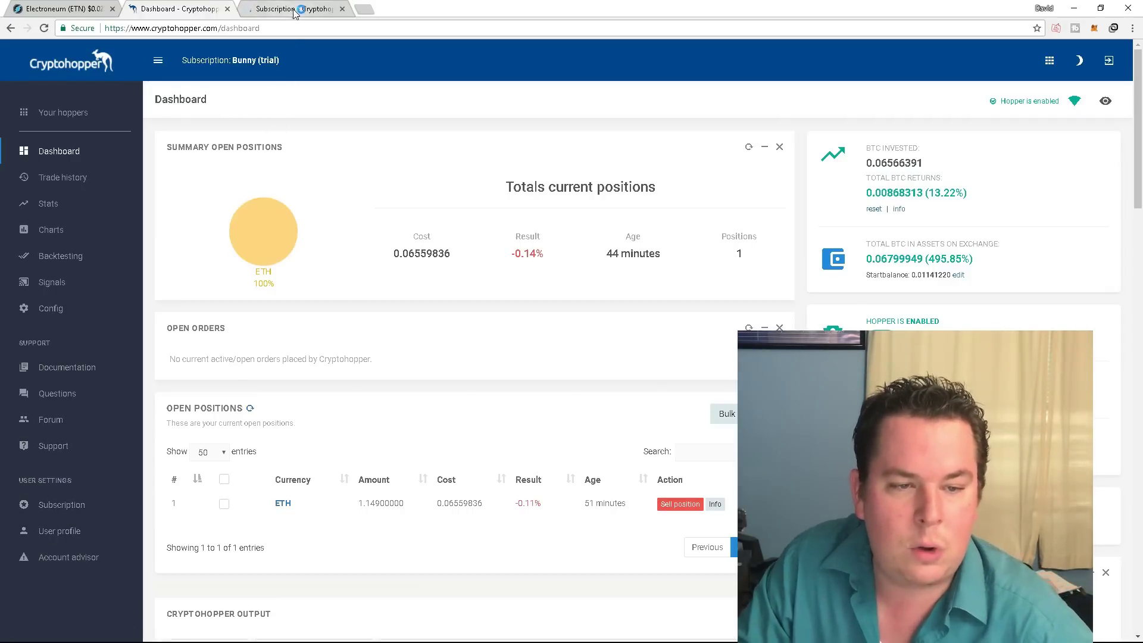
click(295, 10)
click(619, 264)
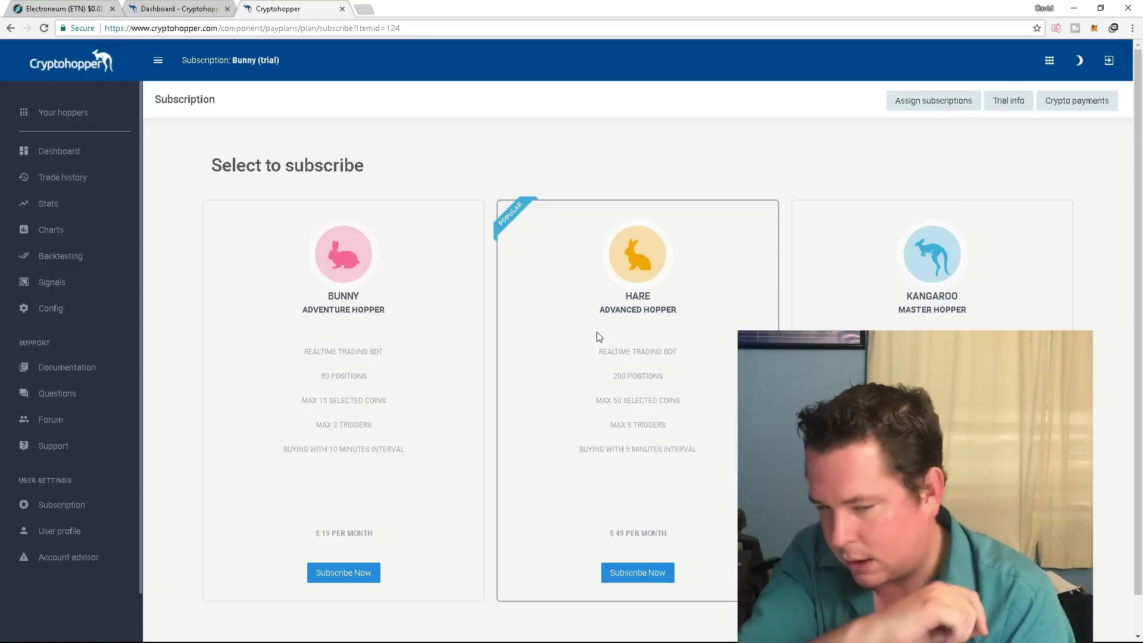
Compare the Bunny, Hare and Kangaroo plans by positions, coins, triggers, buying interval and monthly price
scroll(146, 273, down, 1)
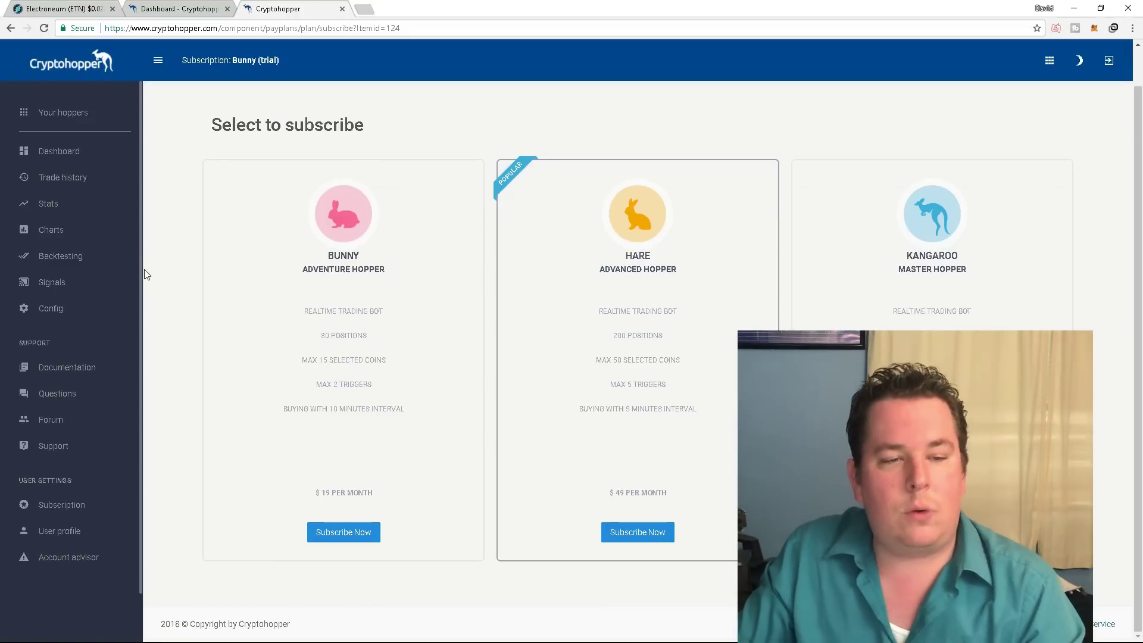
scroll(247, 331, up, 1)
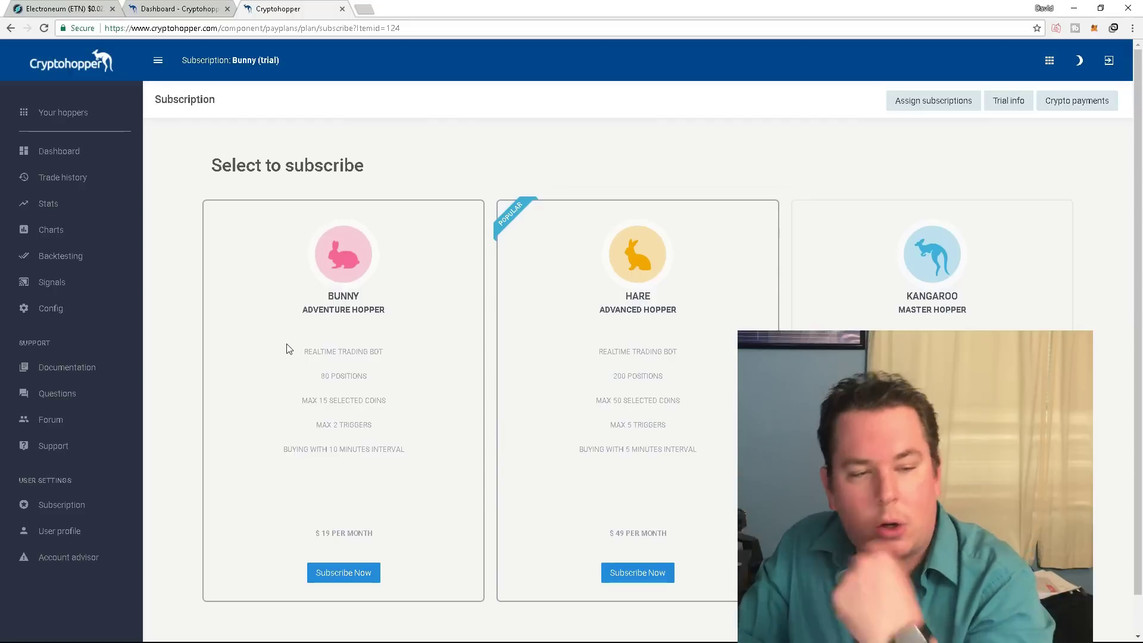
scroll(313, 329, down, 1)
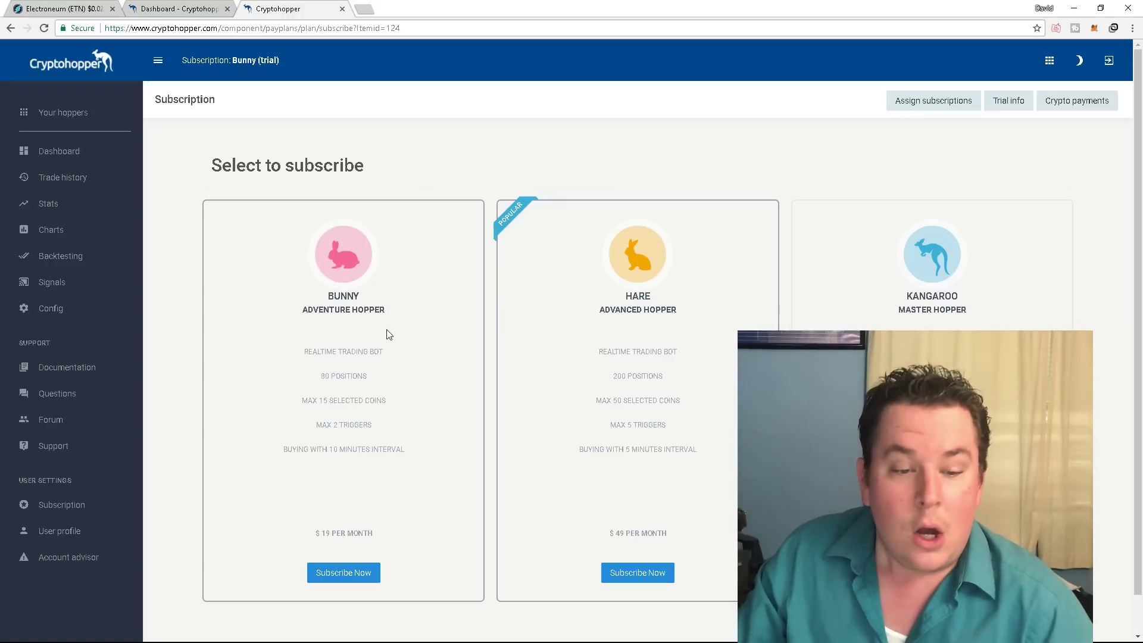
scroll(388, 583, down, 1)
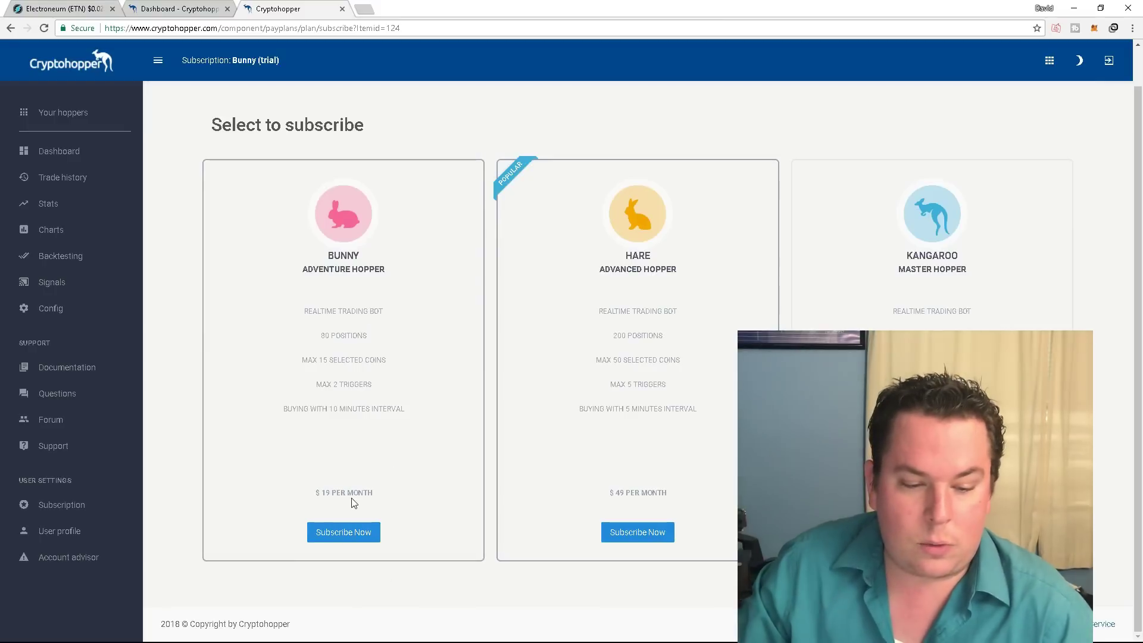
drag(369, 491, 322, 503)
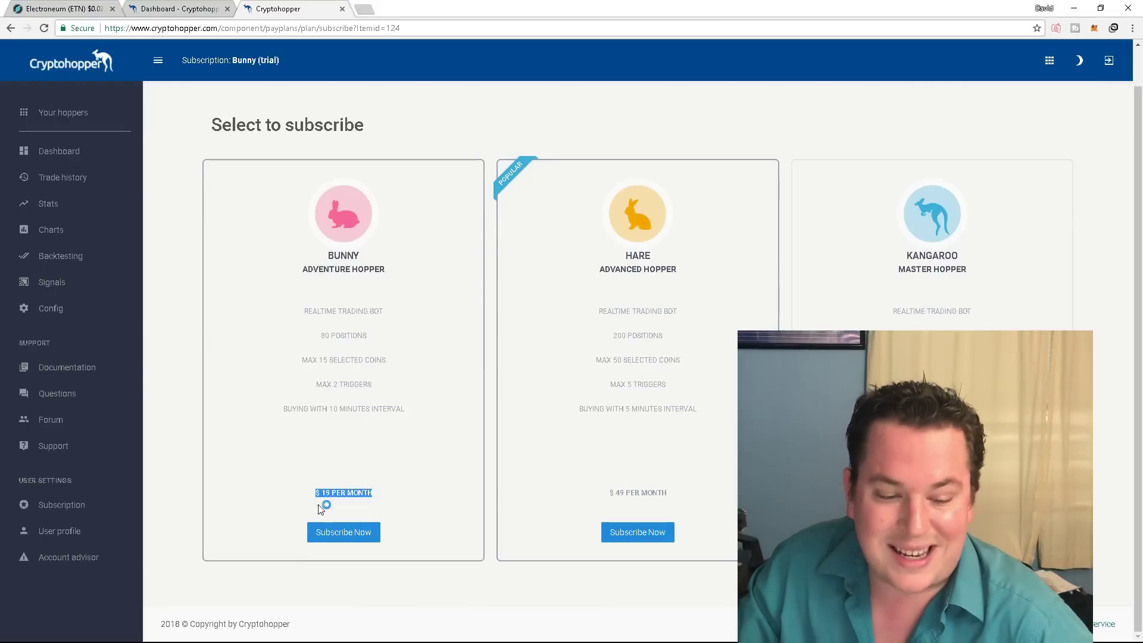
scroll(348, 505, up, 1)
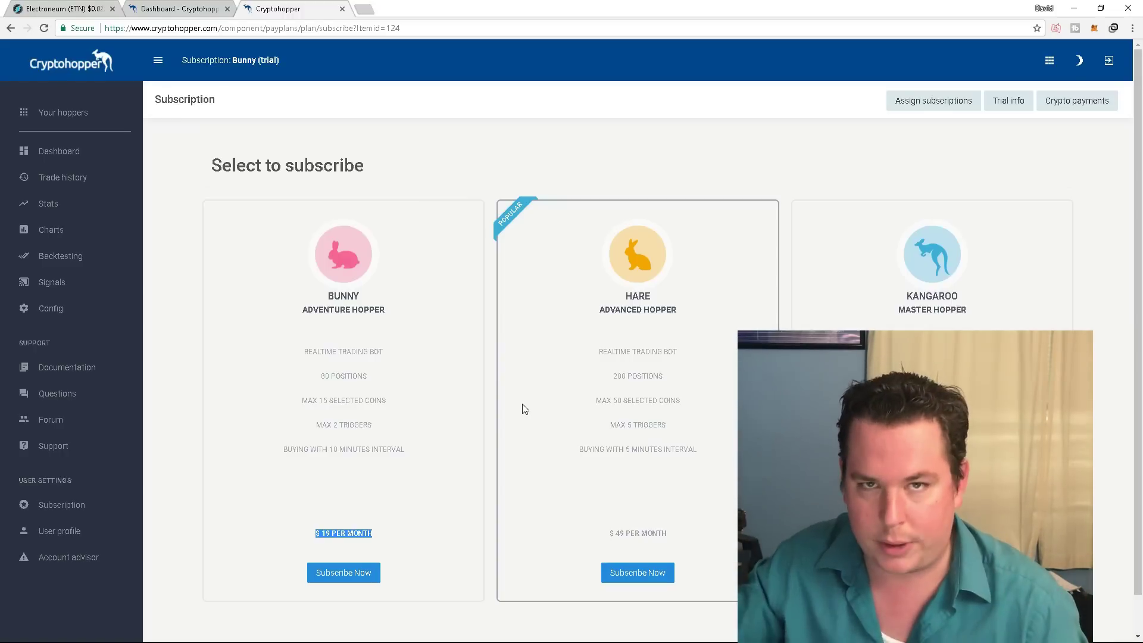
scroll(581, 429, down, 1)
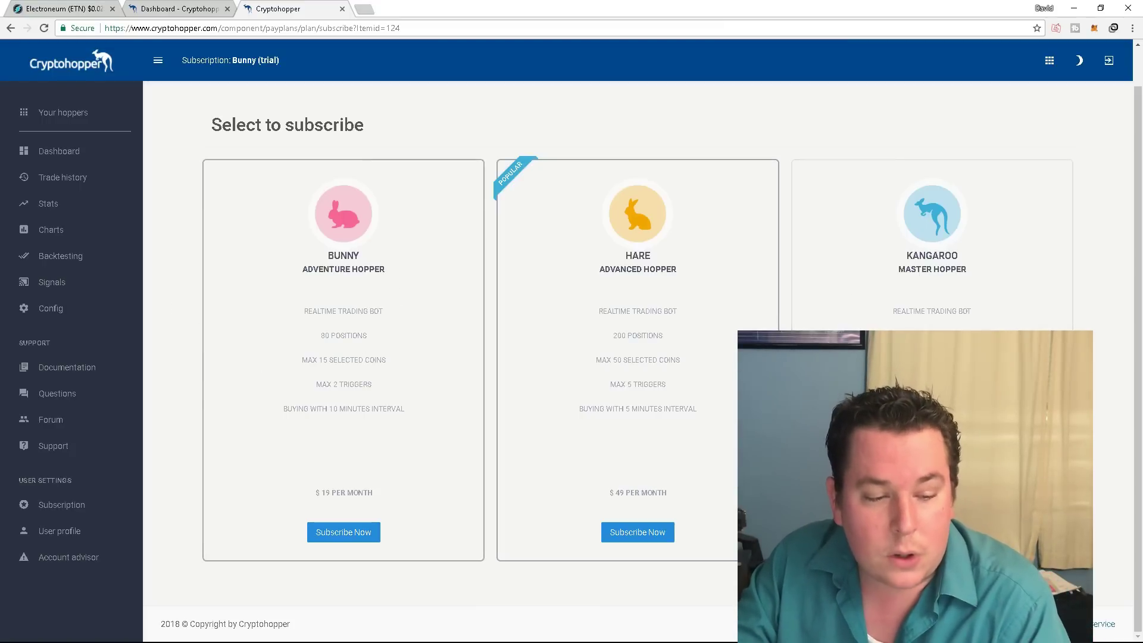
scroll(580, 350, up, 1)
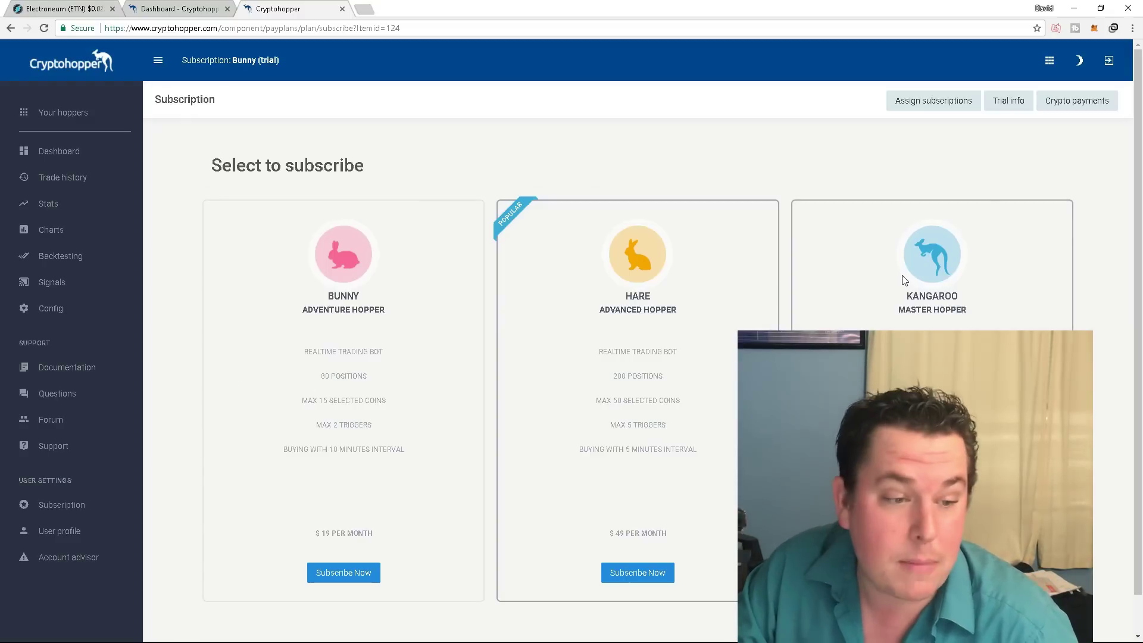
Open the external signals page for Binance and examine the leading providers' subscription fees, exchanges and performance
click(51, 283)
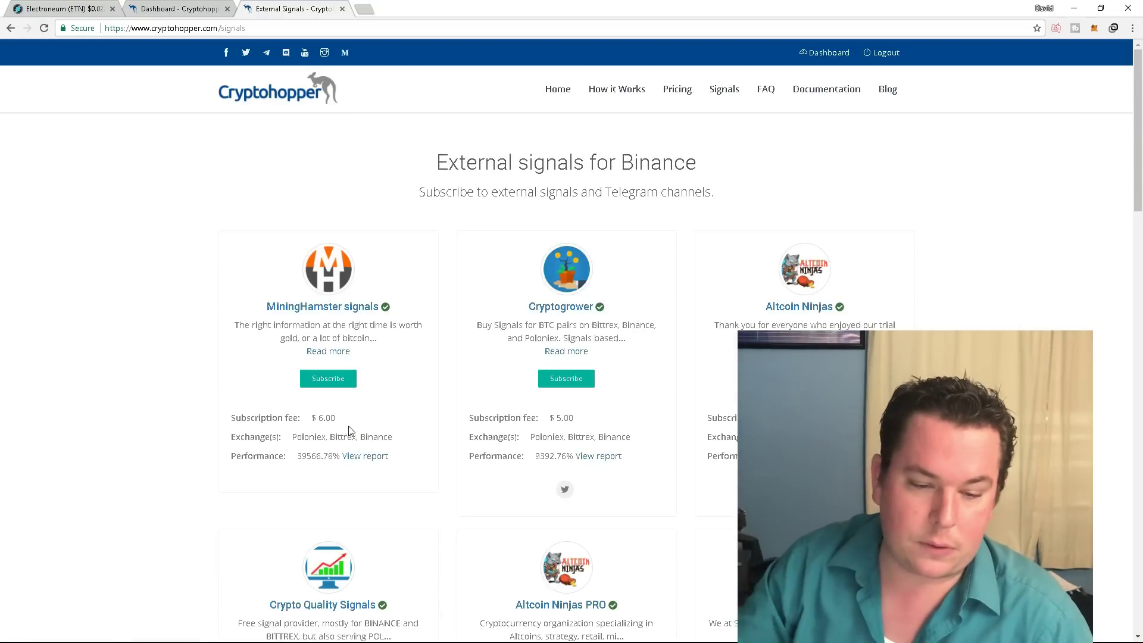
scroll(438, 409, down, 1)
scroll(440, 410, up, 1)
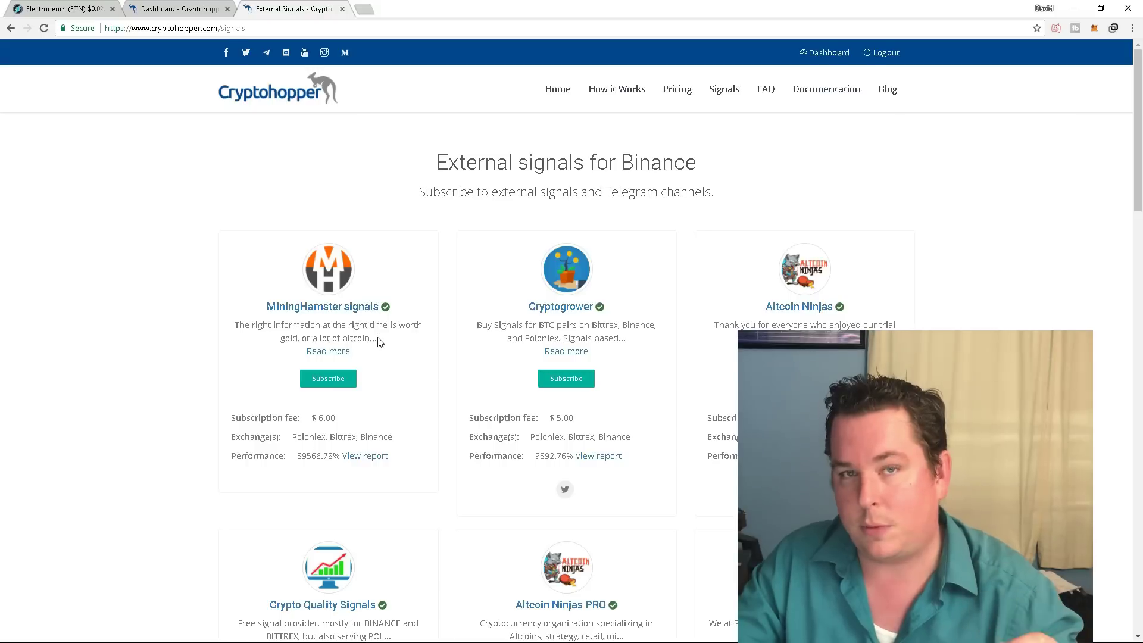
scroll(377, 341, down, 1)
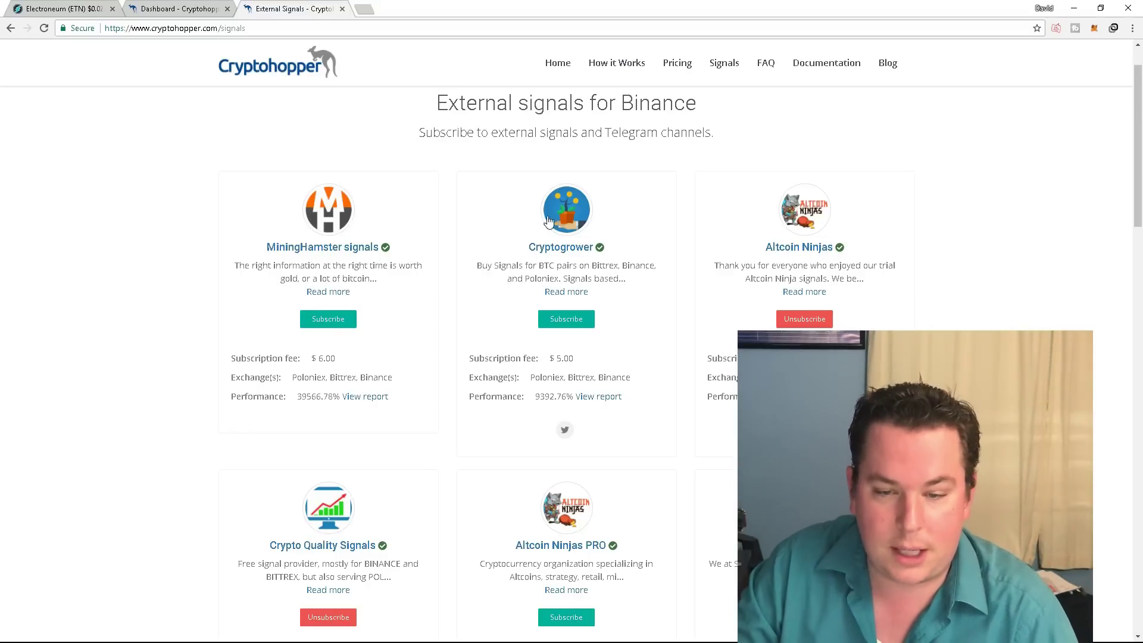
scroll(353, 345, down, 3)
scroll(481, 347, up, 3)
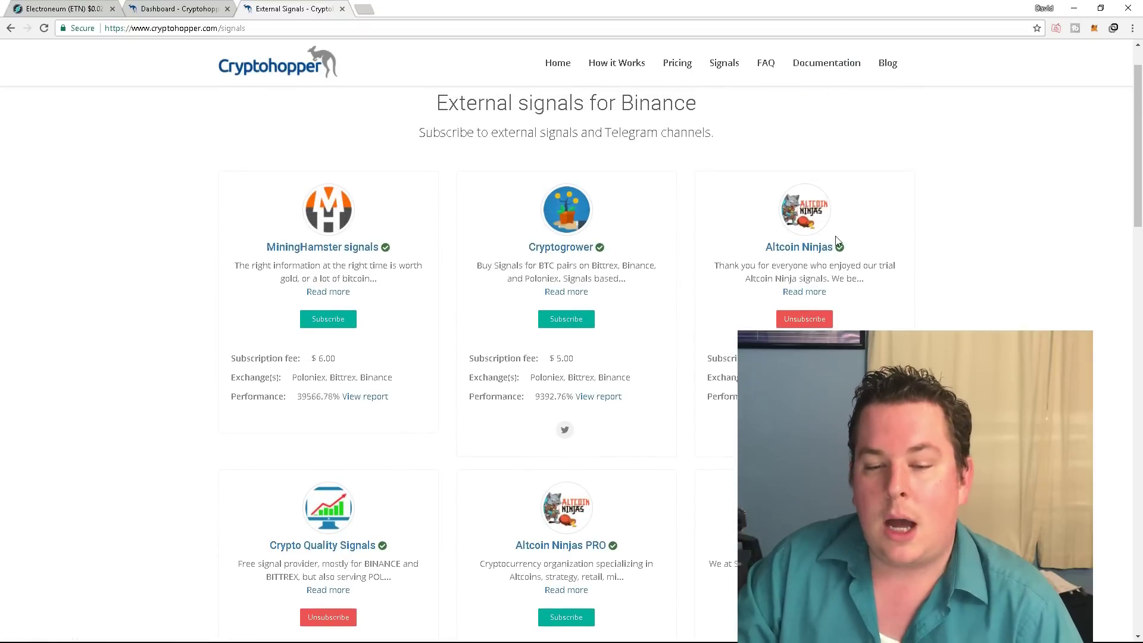
Review the rest of the signal provider list, comparing fees, performance and which providers are already subscribed
scroll(329, 379, down, 3)
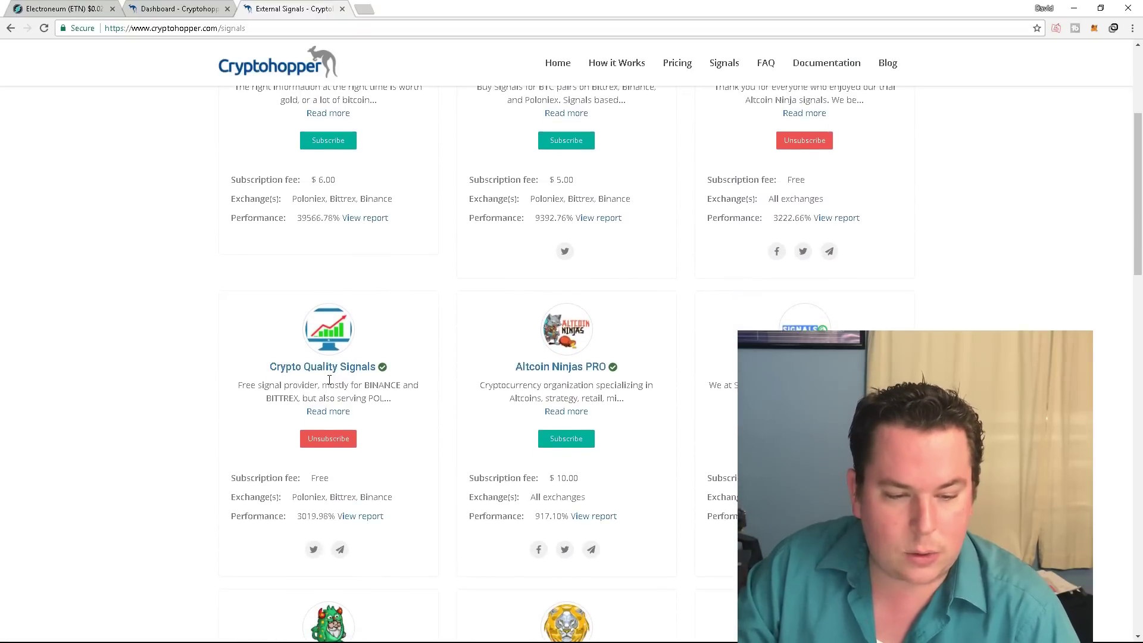
scroll(329, 380, down, 4)
scroll(566, 424, down, 3)
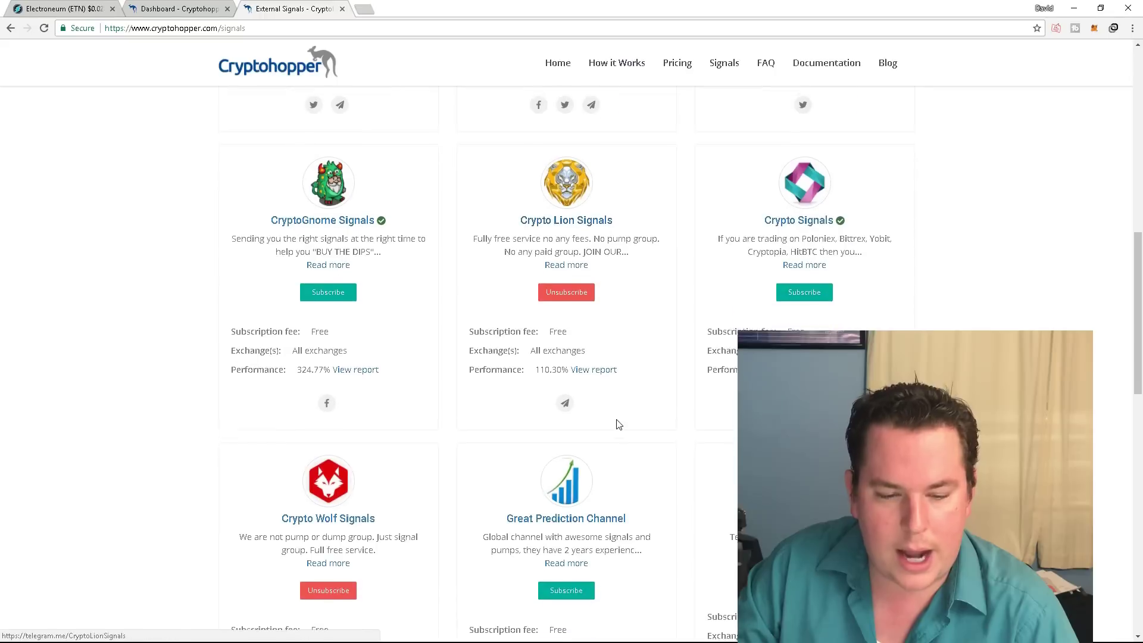
scroll(617, 424, down, 2)
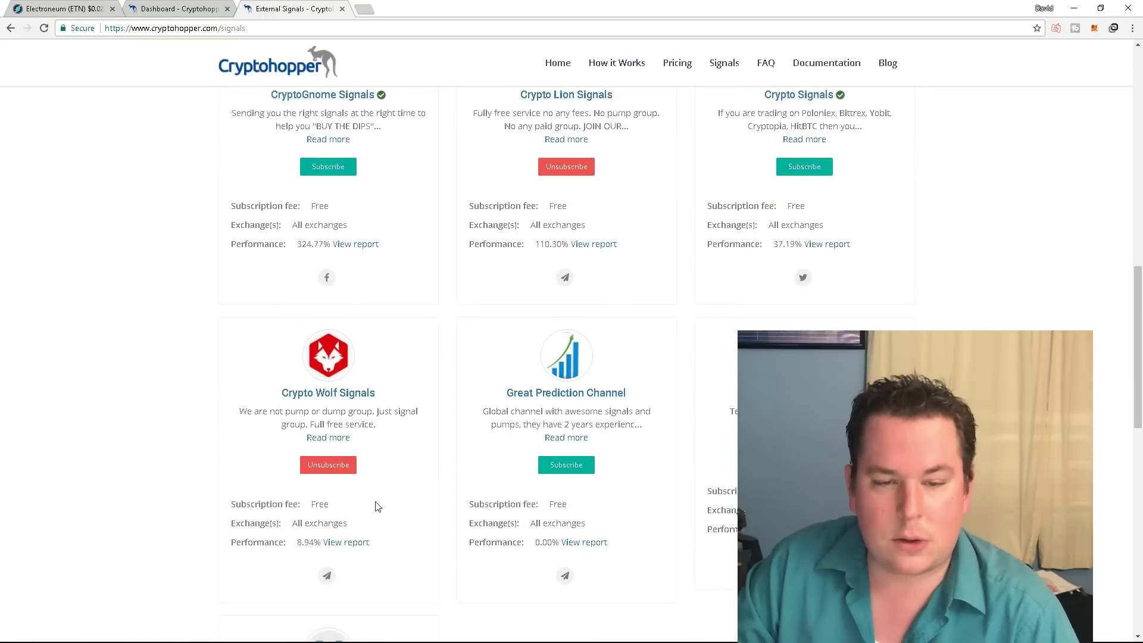
scroll(377, 506, up, 7)
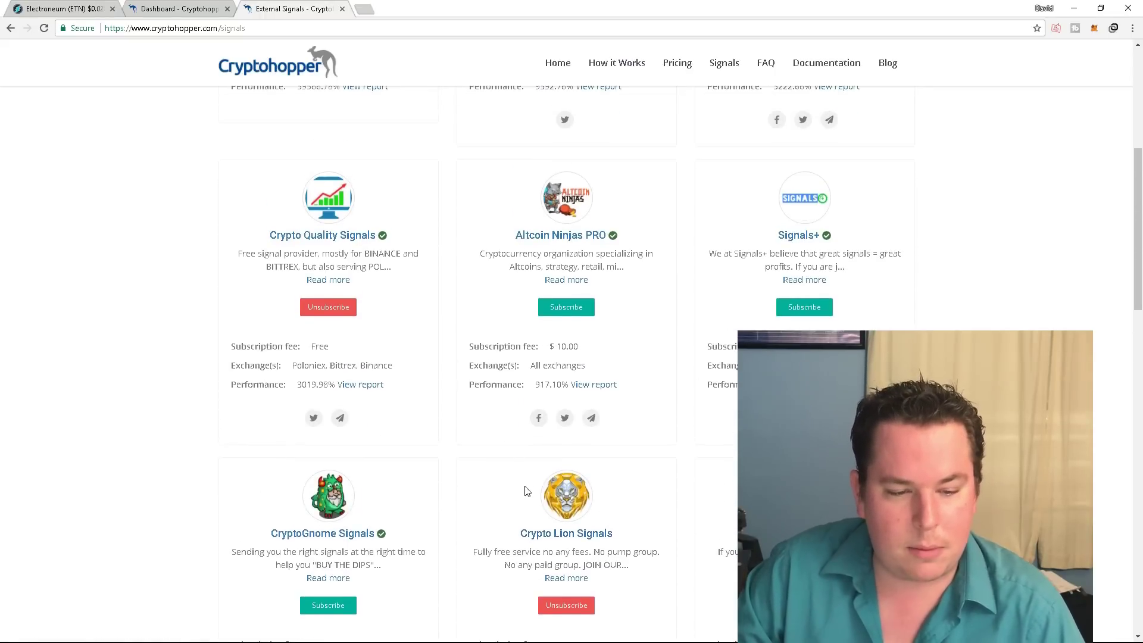
scroll(528, 490, up, 4)
scroll(338, 422, down, 2)
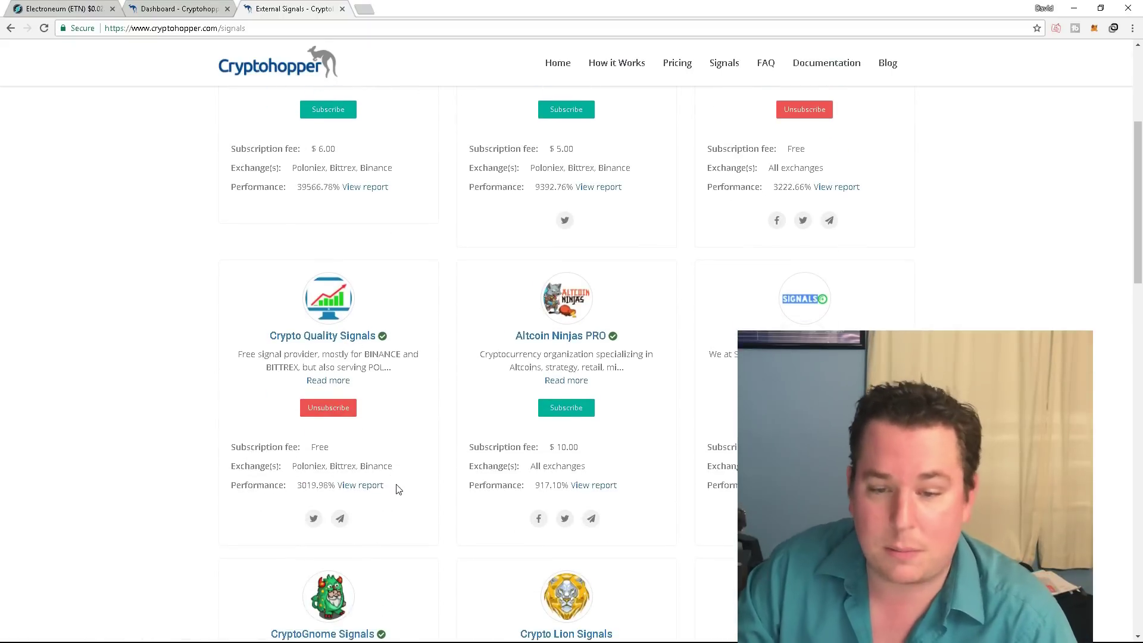
scroll(399, 488, up, 3)
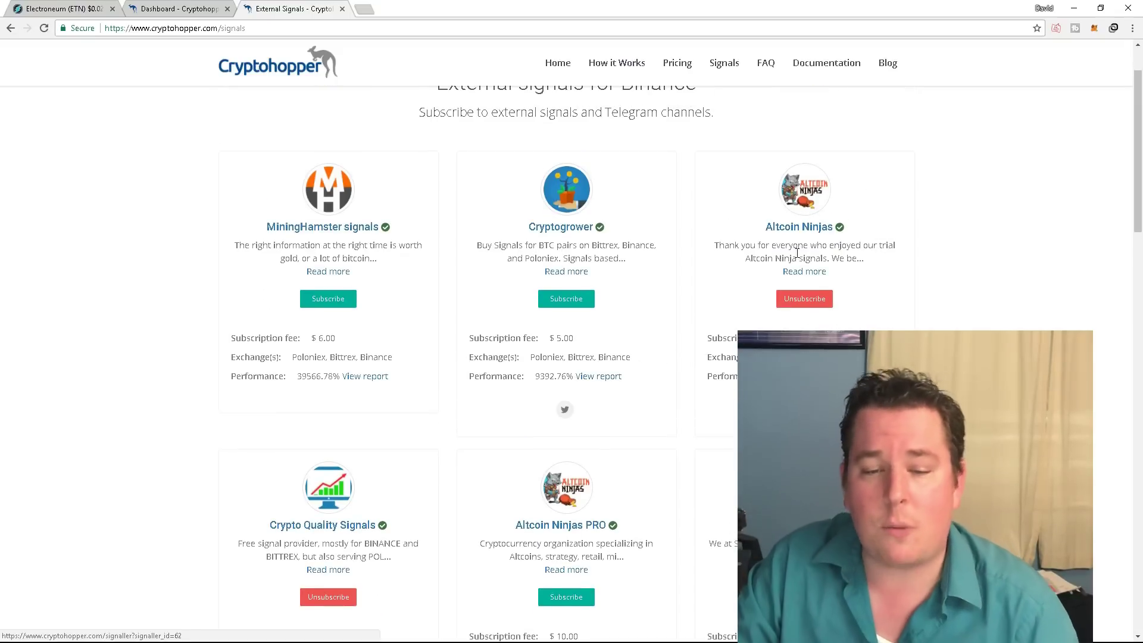
scroll(443, 417, down, 5)
scroll(449, 408, up, 6)
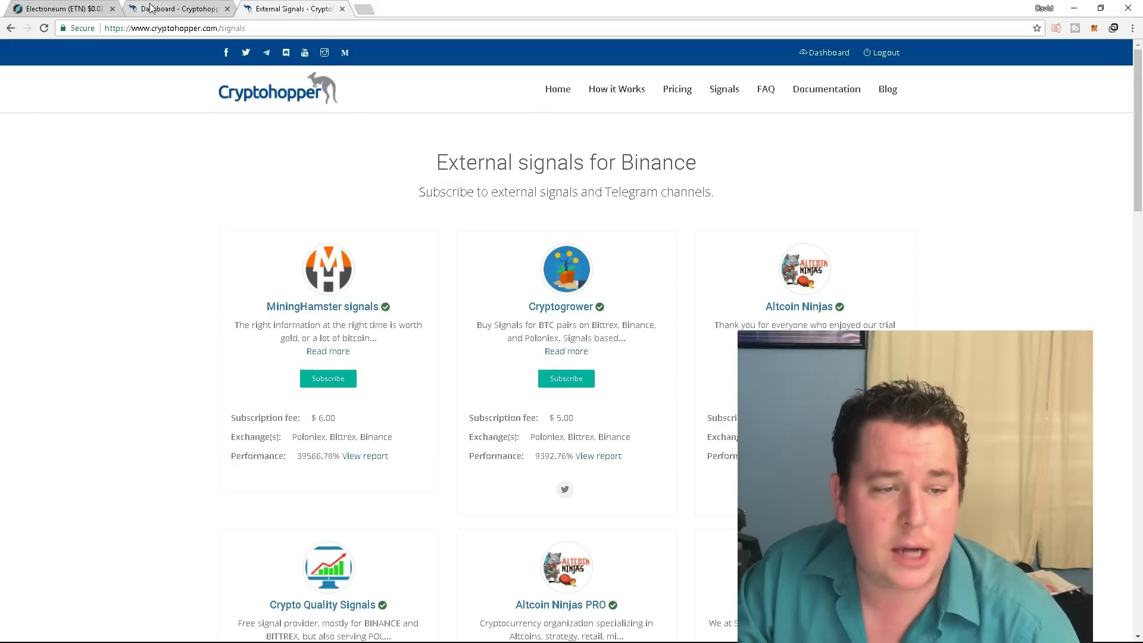
Return to the Cryptohopper dashboard and check the start balance and percentage growth of total BTC in assets
click(174, 12)
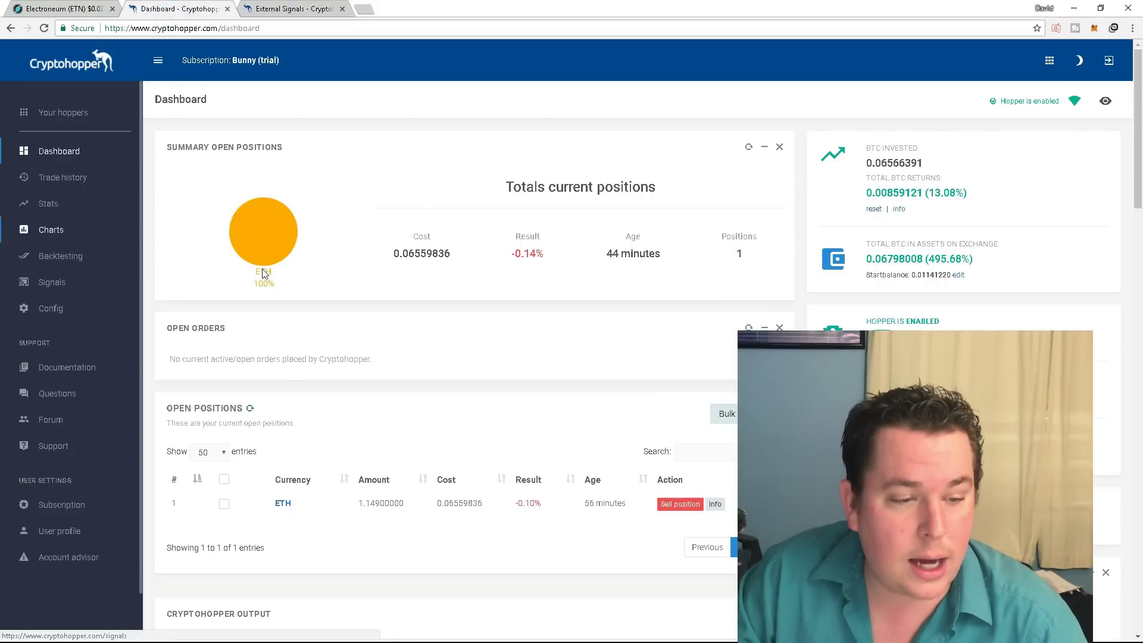
scroll(94, 363, down, 1)
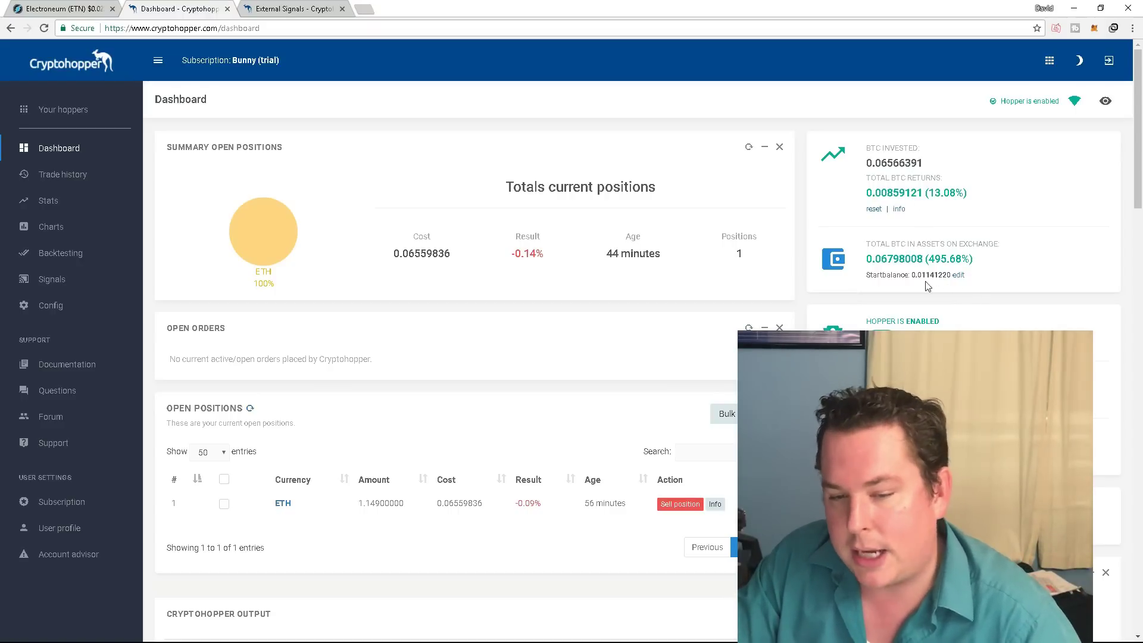
drag(866, 275, 946, 274)
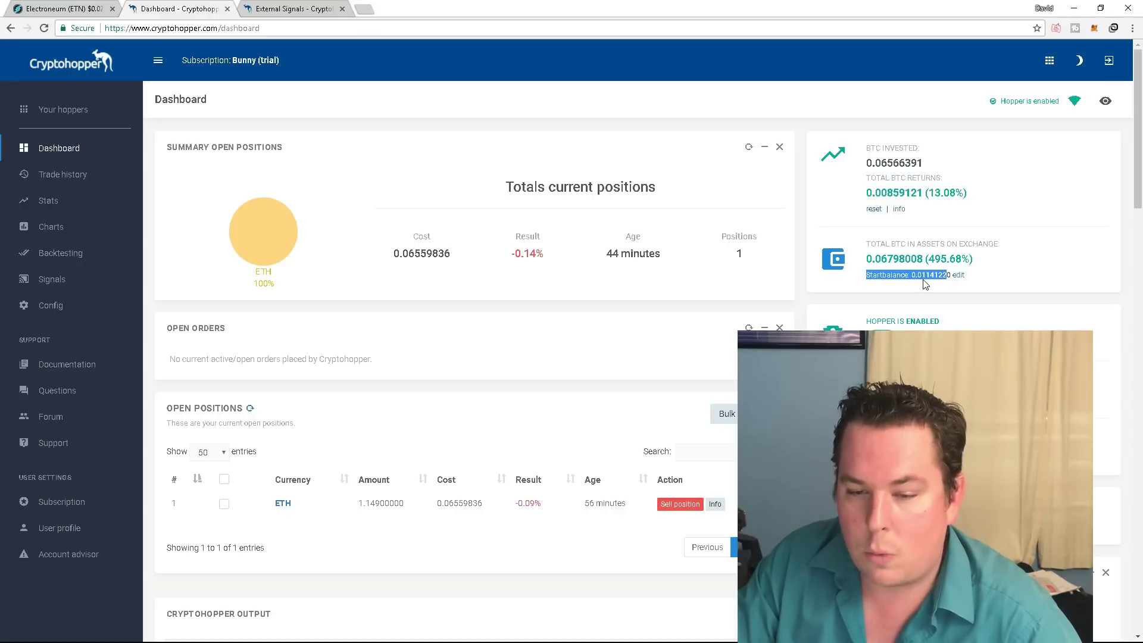
click(978, 279)
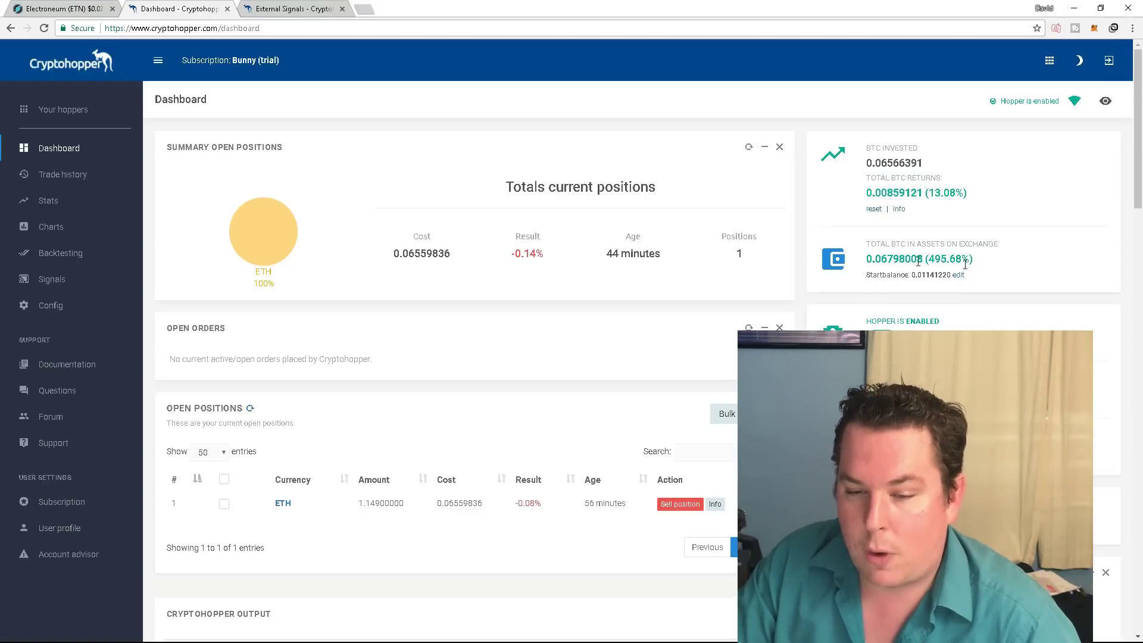
drag(976, 260, 929, 262)
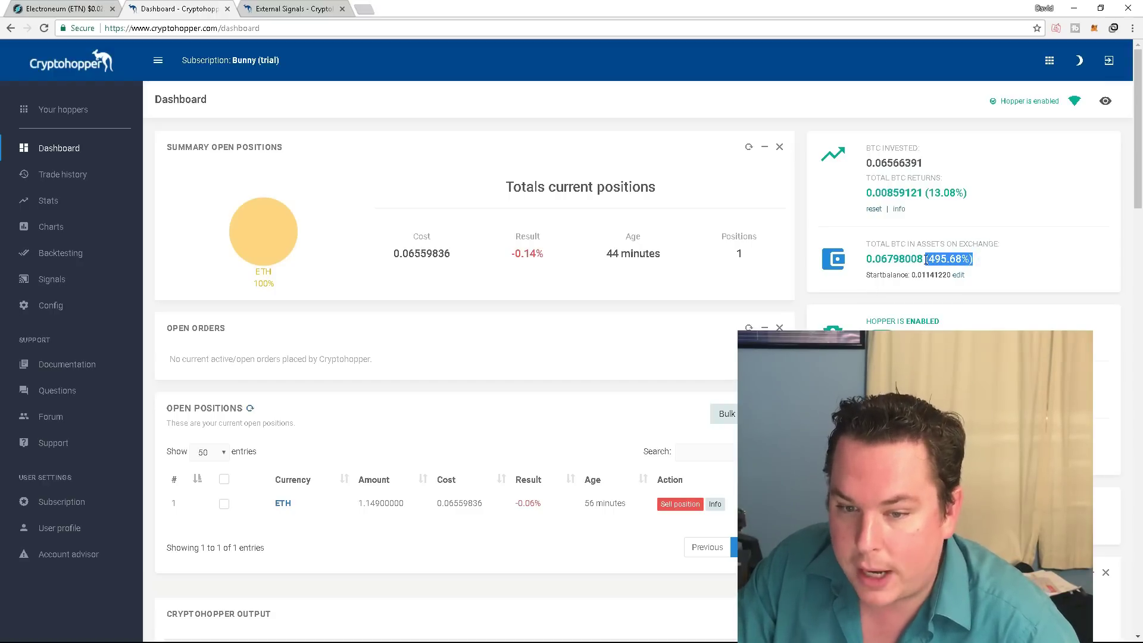
click(986, 215)
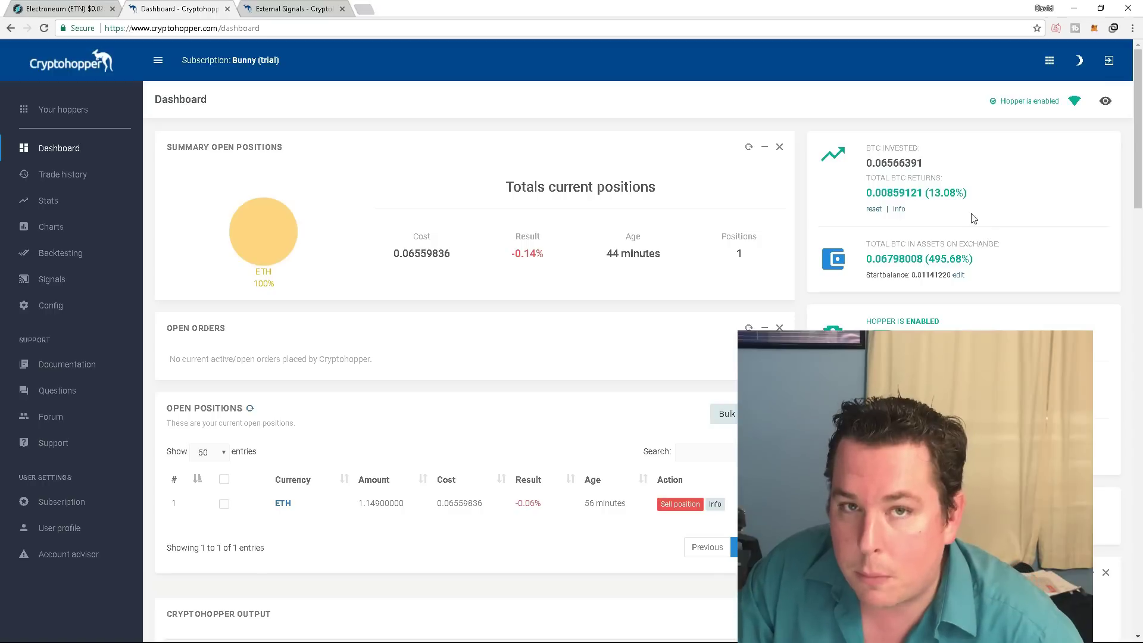
Check the total BTC returns amount and percentage in the dashboard's investment summary
triple_click(872, 177)
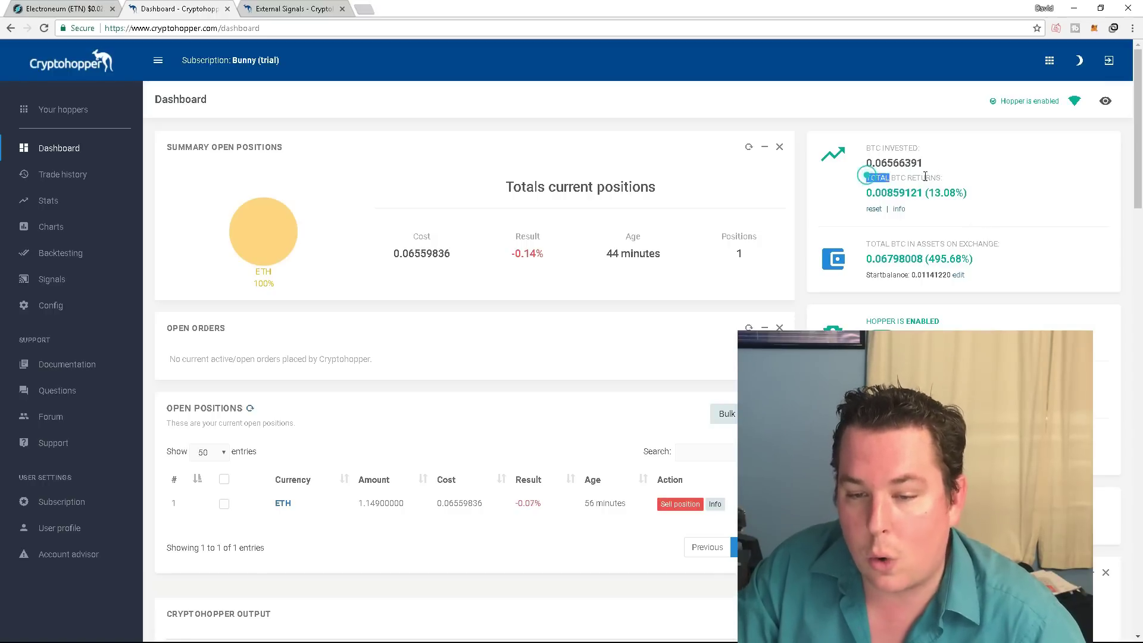
click(864, 198)
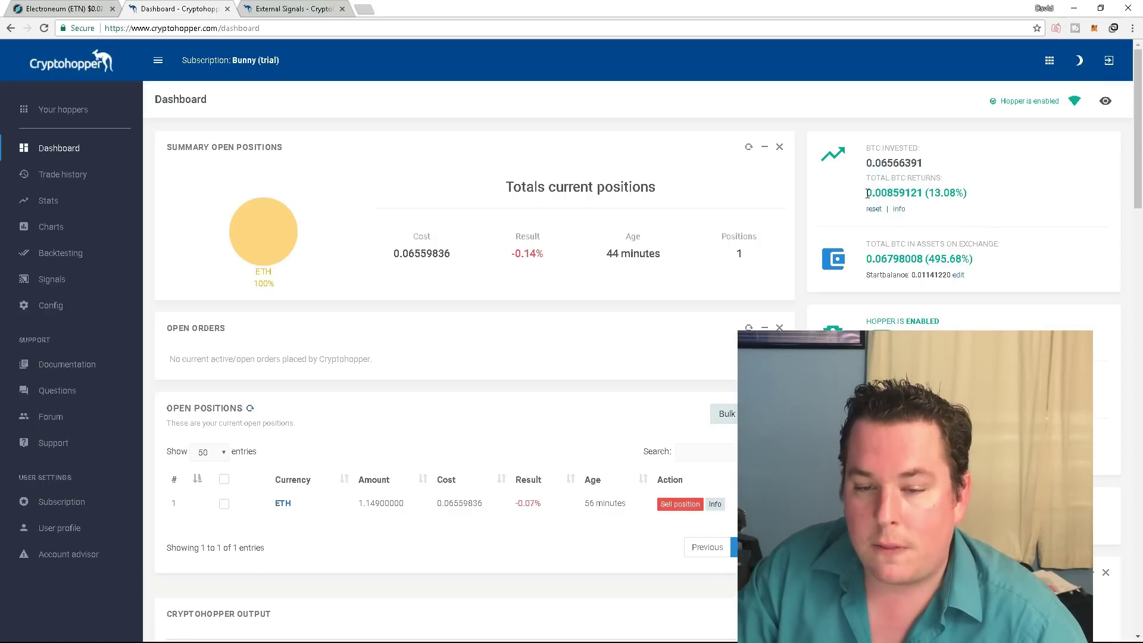
drag(865, 193, 977, 198)
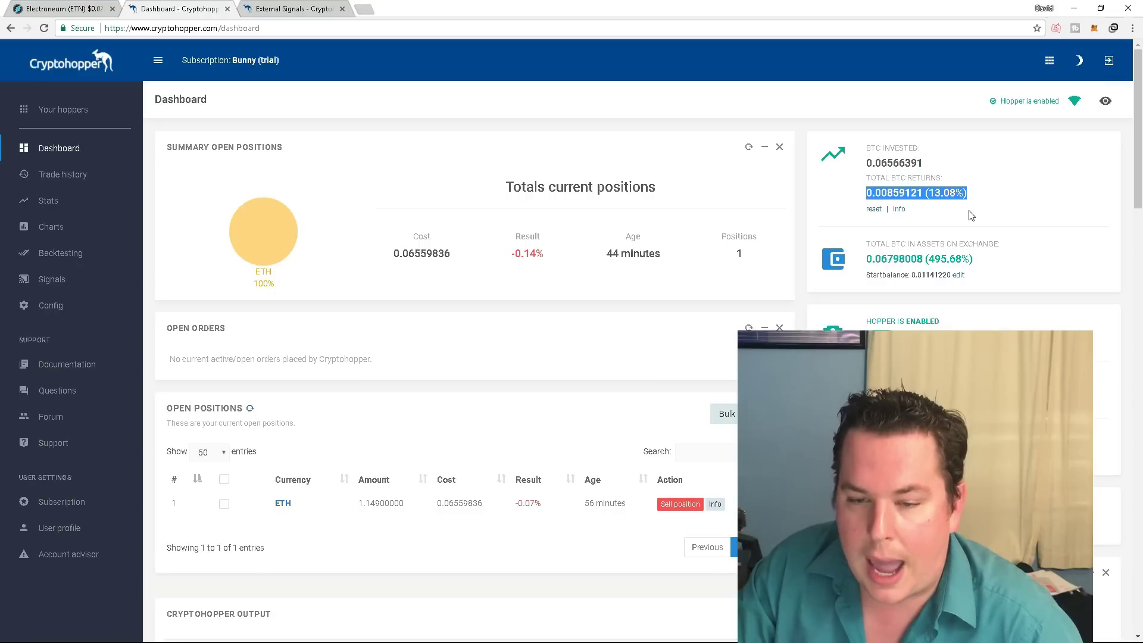
Copy the total BTC returns amount, search Google for "btc to usd" and convert 0.00859121 Bitcoin to US dollars
click(970, 215)
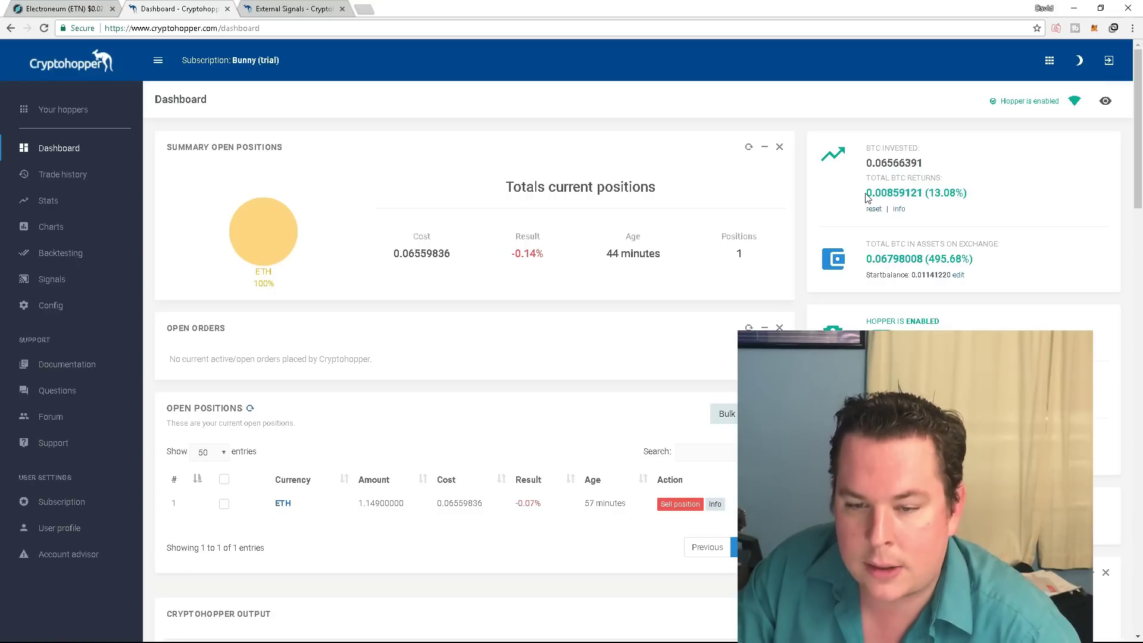
drag(867, 194, 924, 192)
key(ctrl+c)
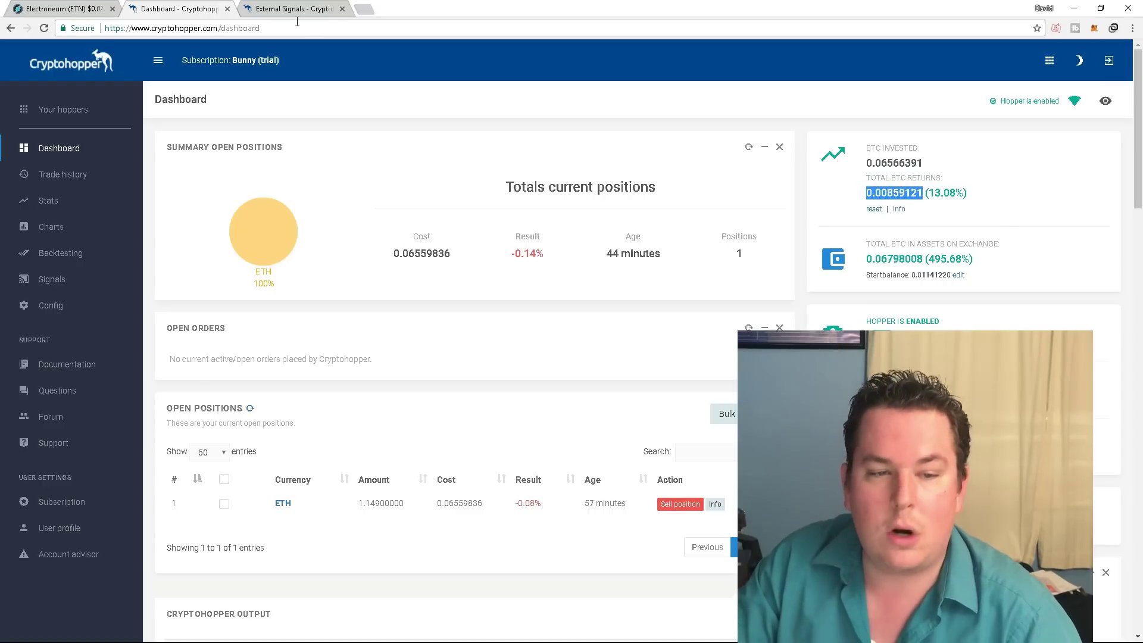
click(364, 9)
text(btc to usd)
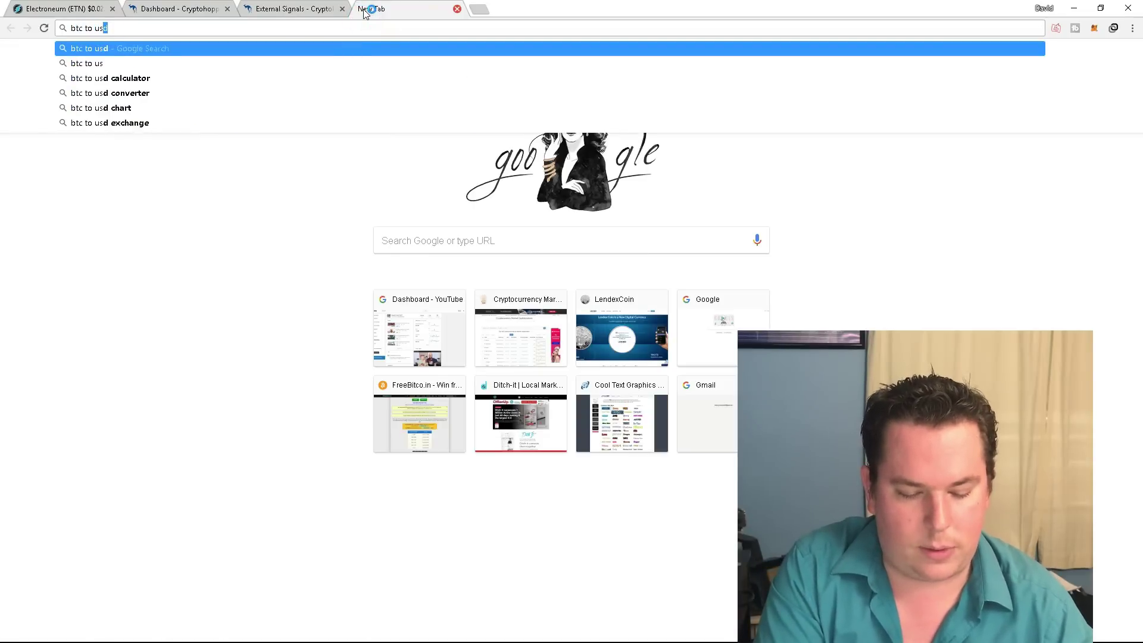
key(Return)
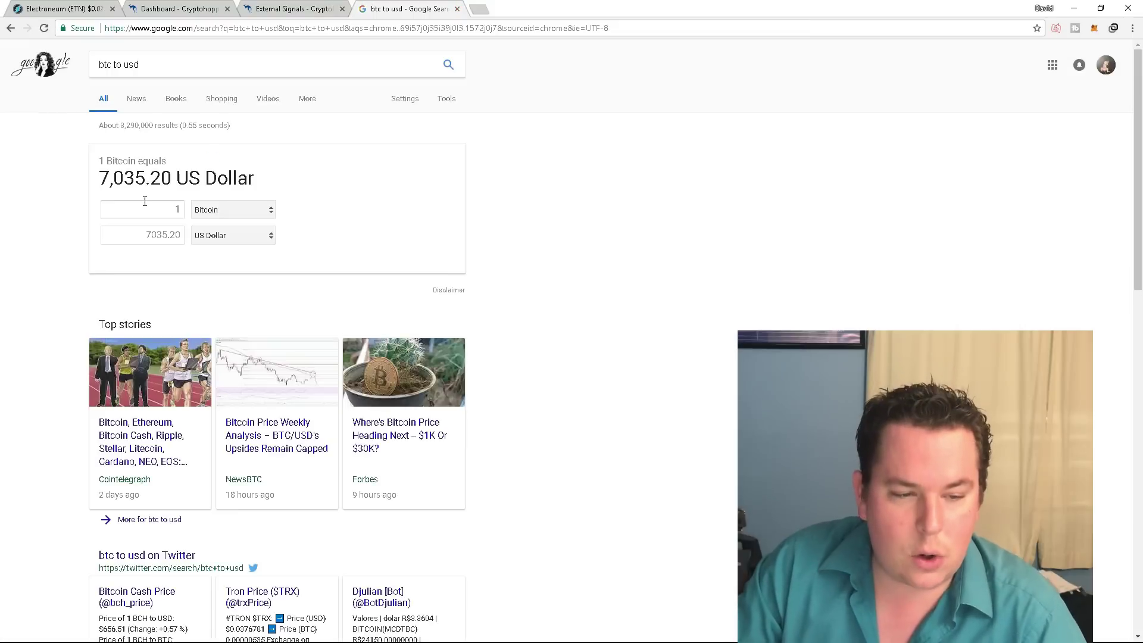
click(151, 216)
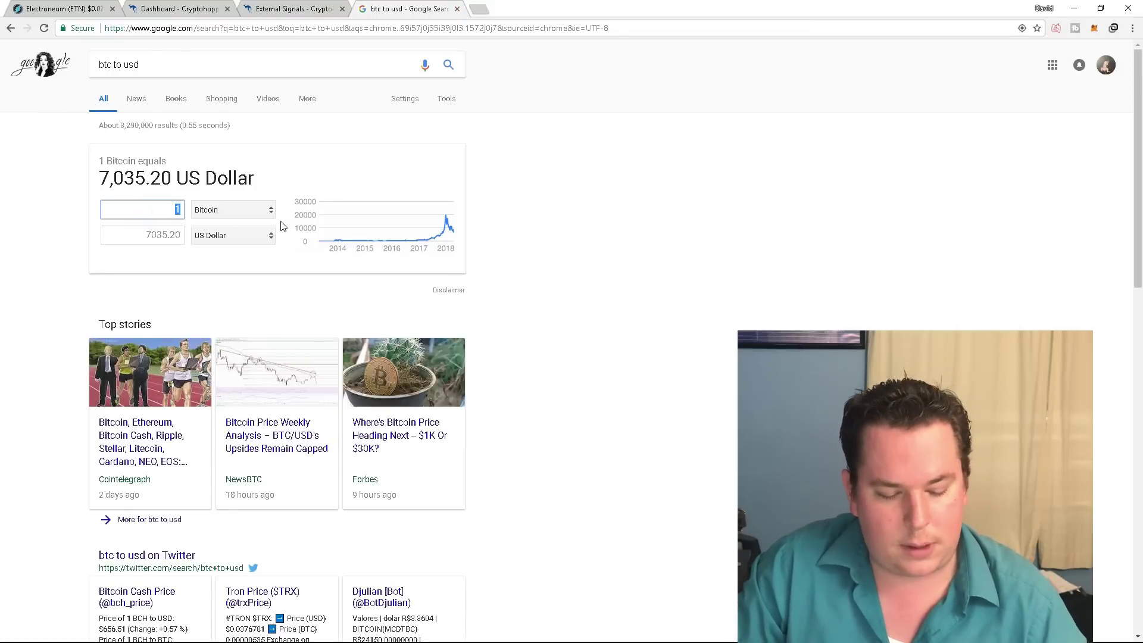
key(ctrl+v)
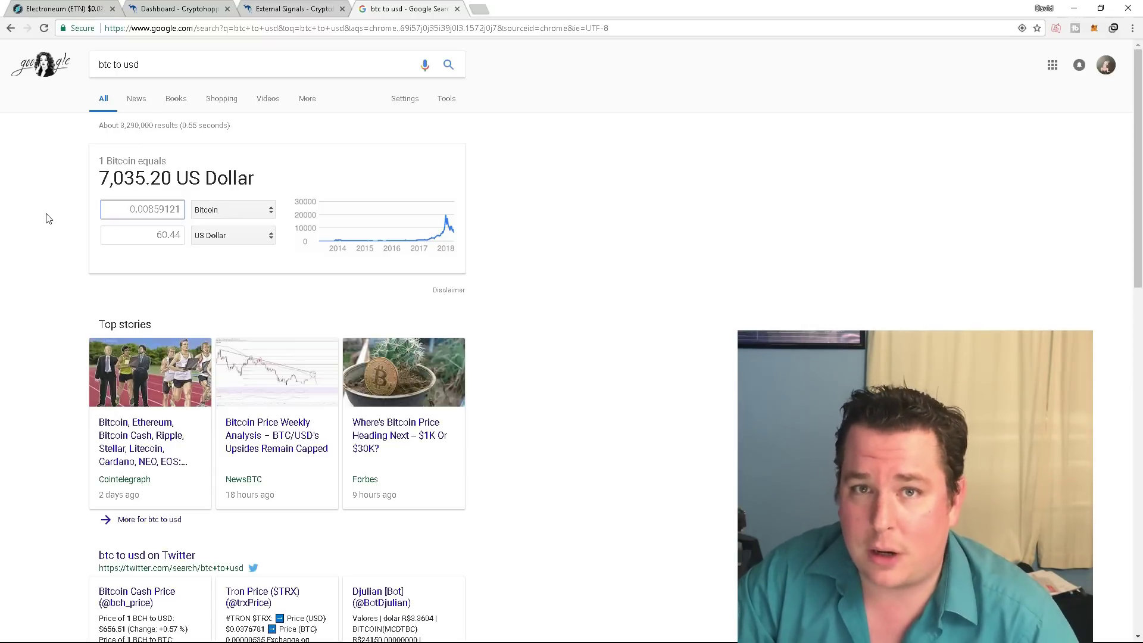
Copy the dashboard's total BTC in assets on exchange and convert 0.06798008 Bitcoin to US dollars in the Google converter
click(169, 10)
drag(867, 258, 926, 262)
key(ctrl+c)
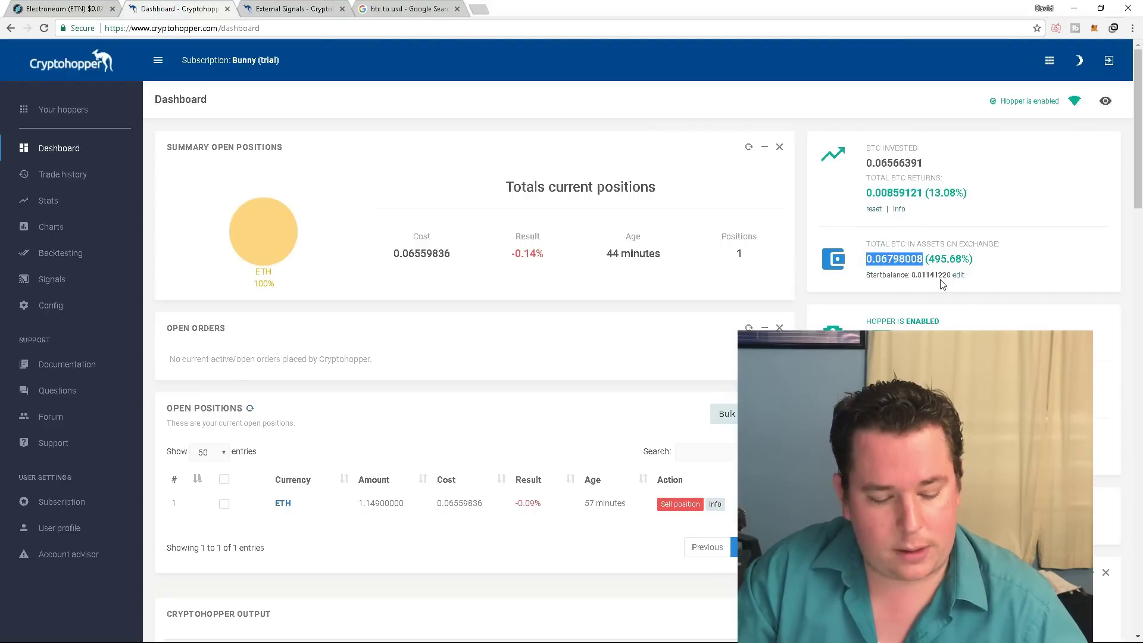
click(292, 9)
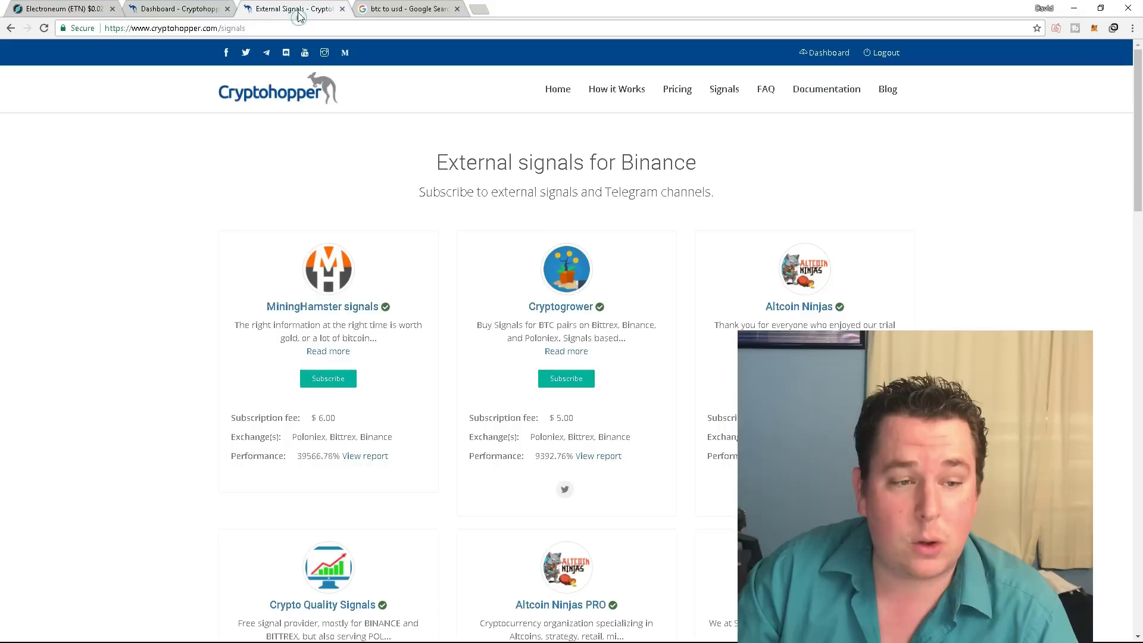
click(386, 10)
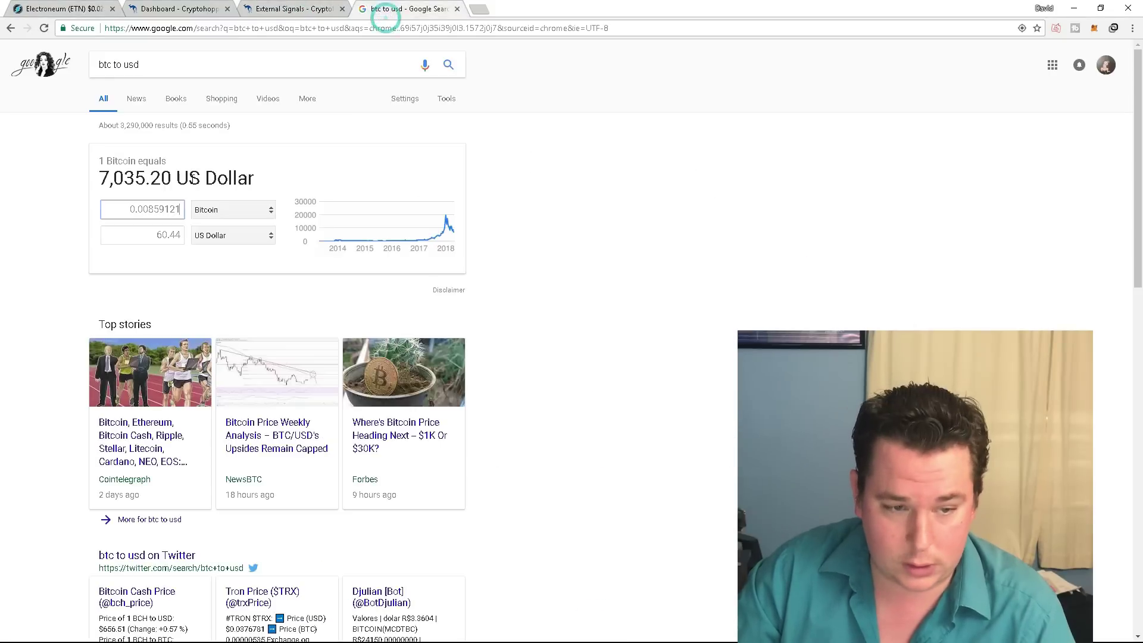
double_click(133, 212)
key(ctrl+v)
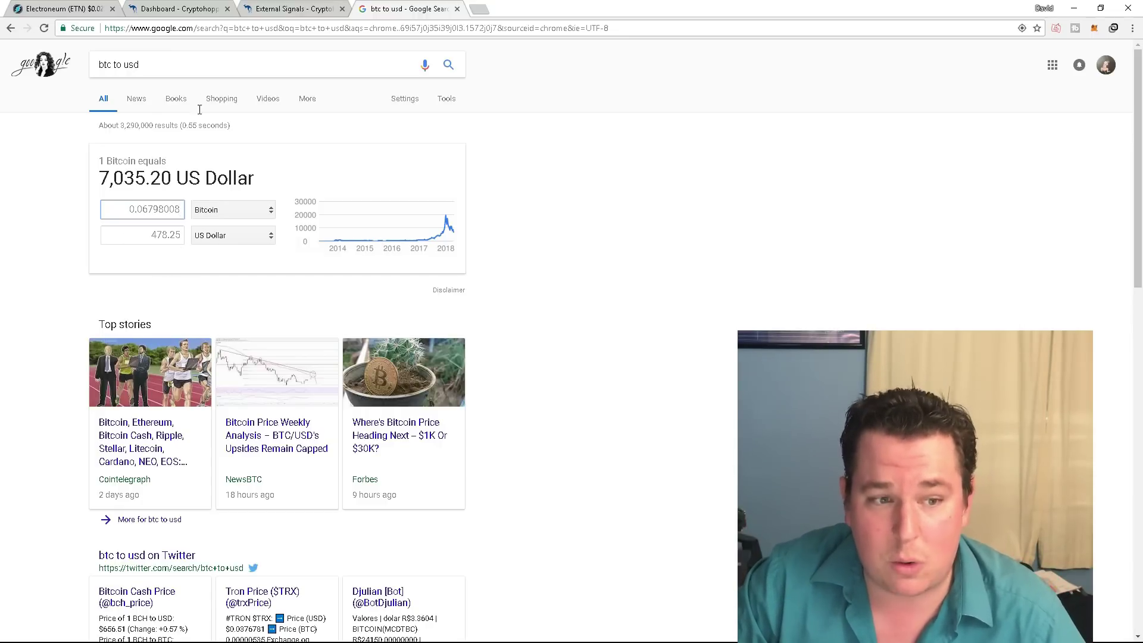
Return to the Cryptohopper dashboard and open the hopper's trade history
click(177, 10)
click(292, 9)
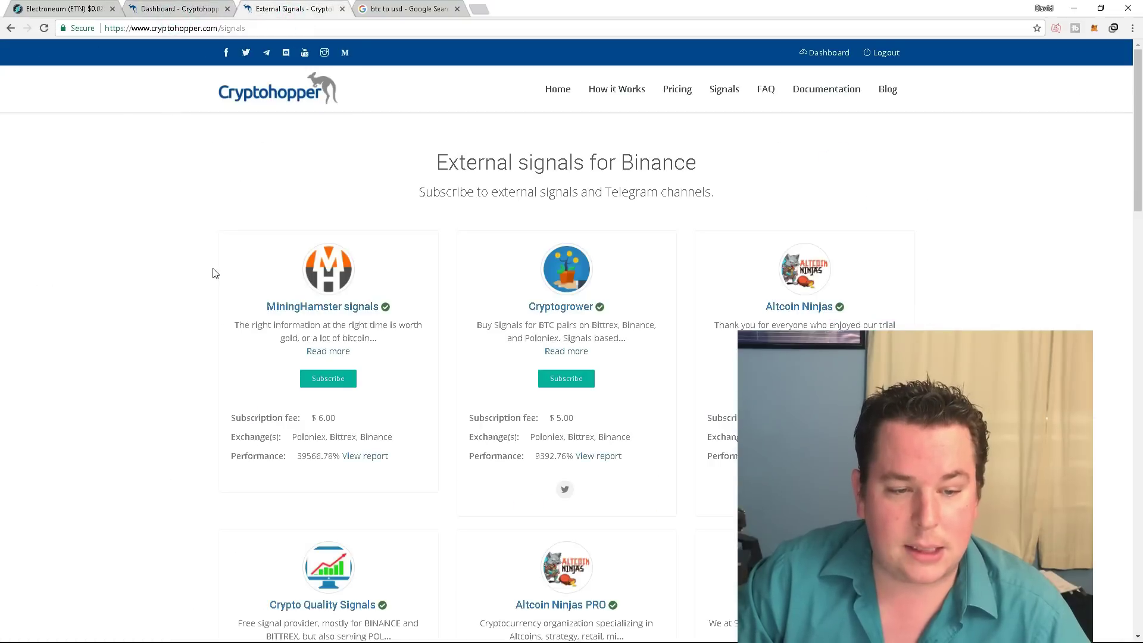
click(190, 13)
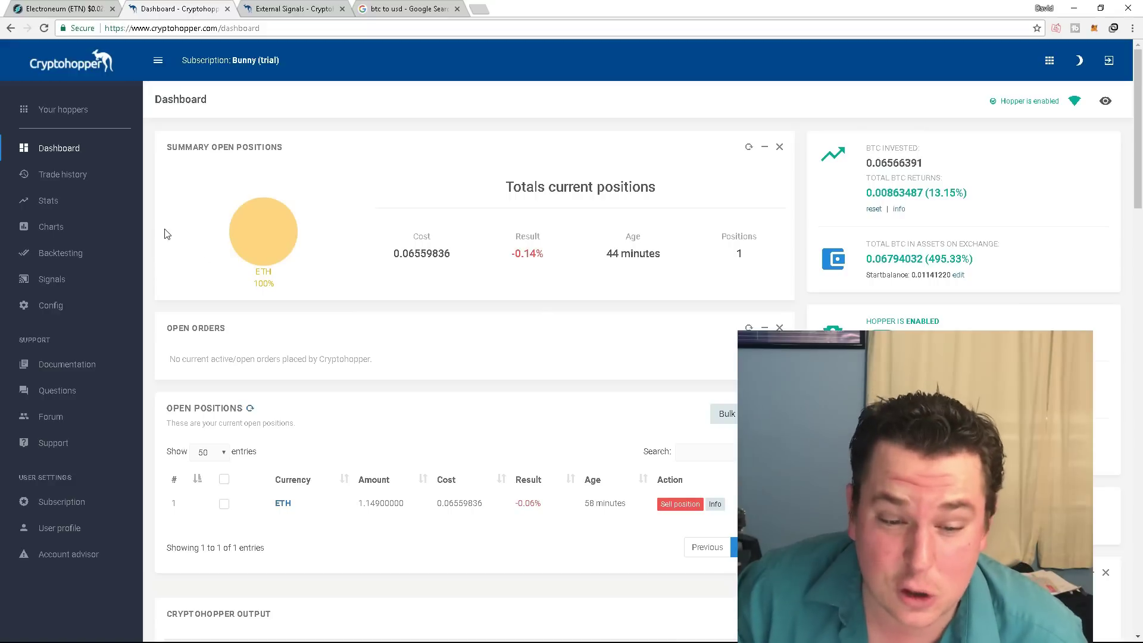
click(70, 177)
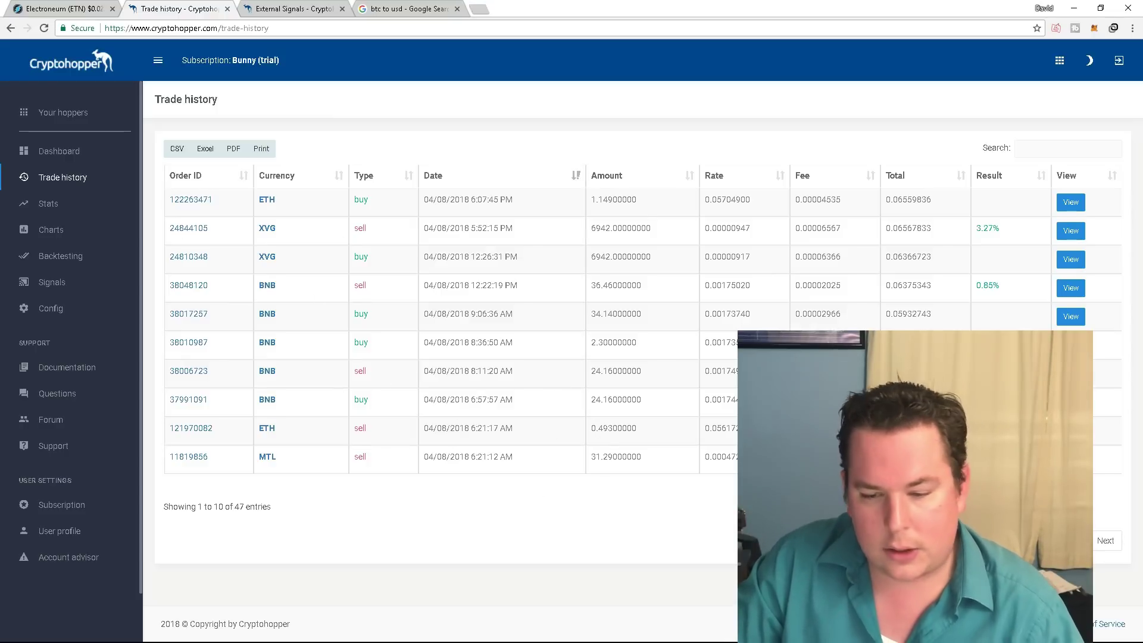
Go to the second page of the trade history and examine the MTL and ETH buy orders and their dates
click(1019, 541)
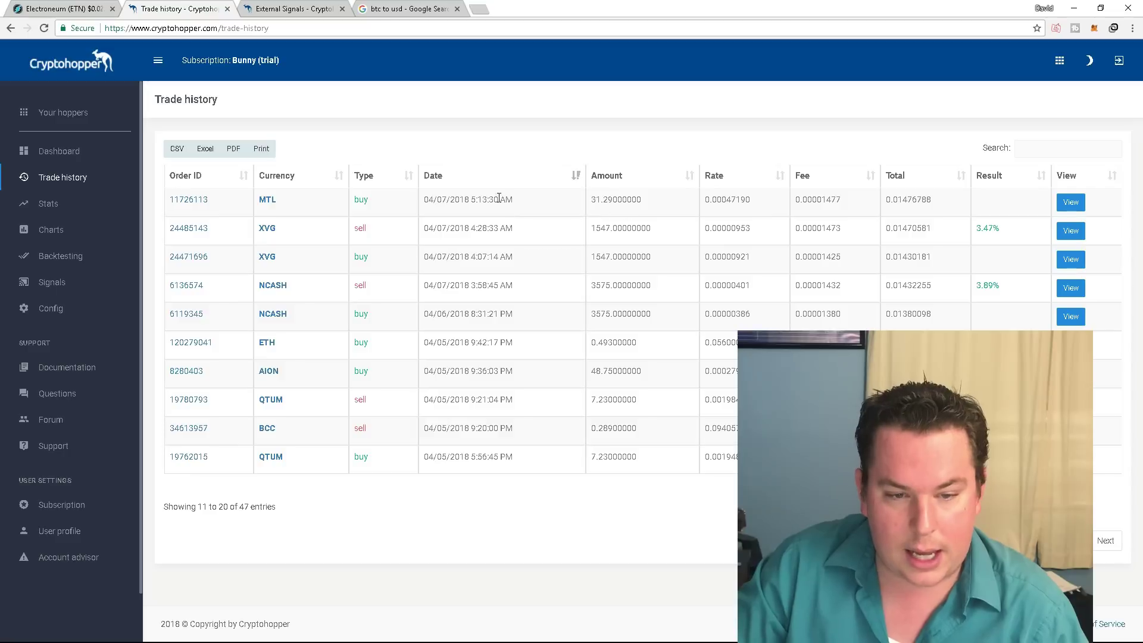
click(258, 199)
double_click(269, 200)
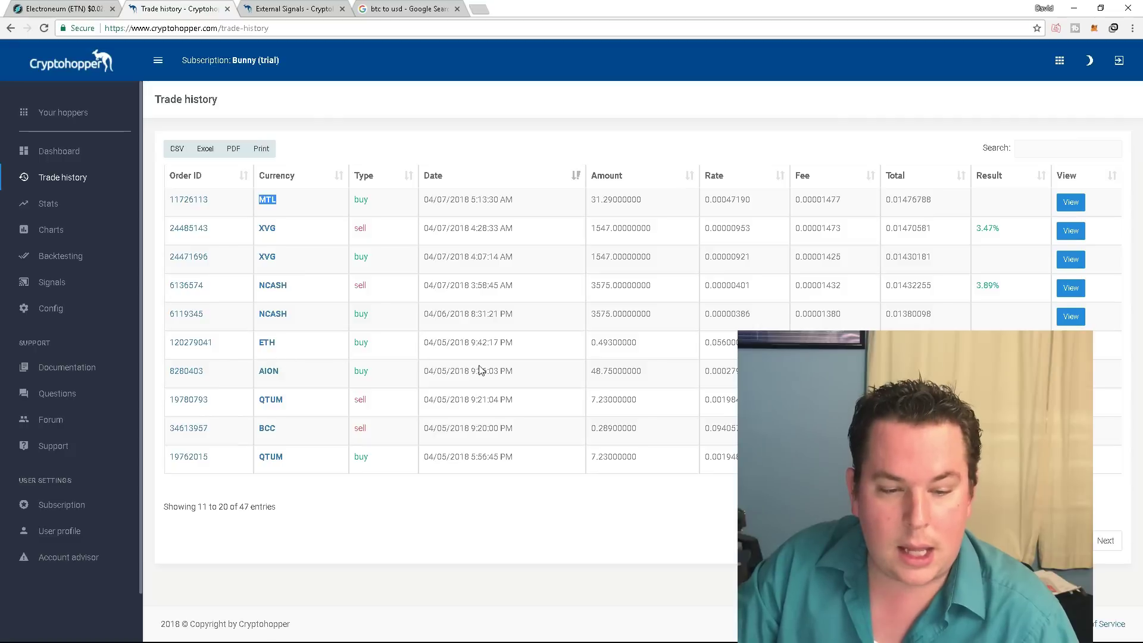
drag(423, 343, 530, 359)
double_click(262, 344)
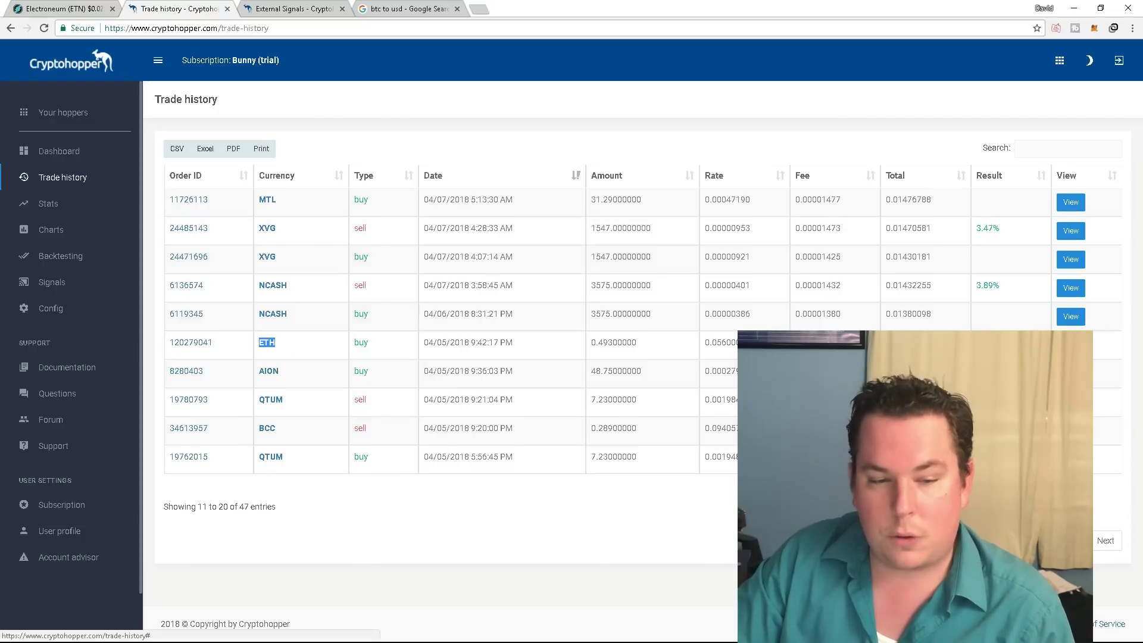
Return to the first page of trades and check the date, amount and rate of the earliest BNB buy on 04/08/2018
click(1000, 540)
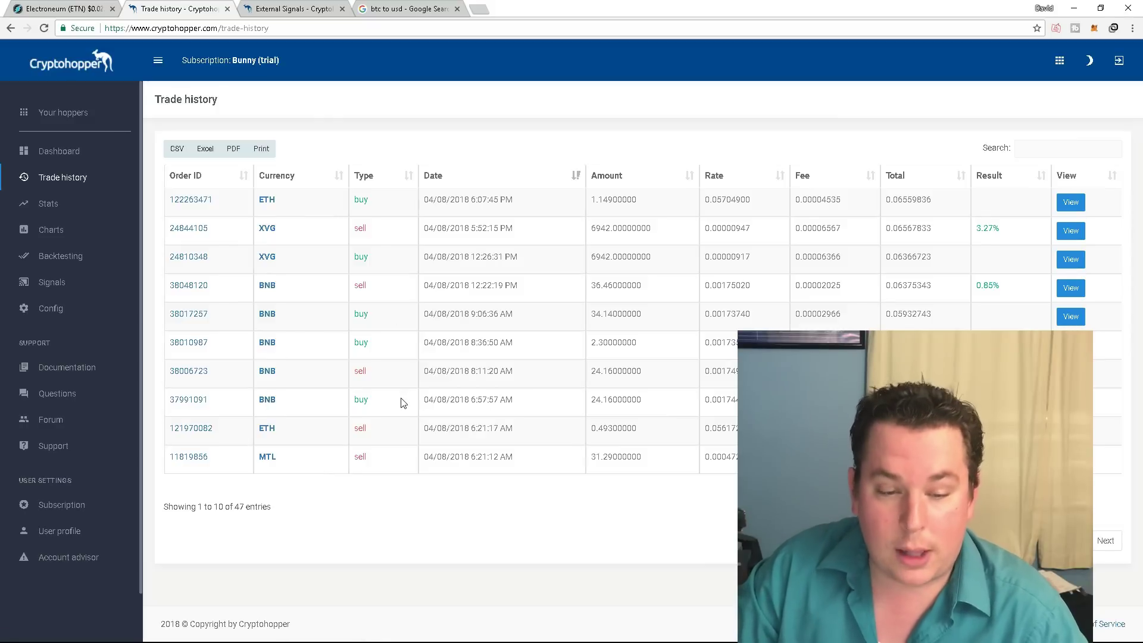
drag(524, 399, 454, 407)
click(440, 414)
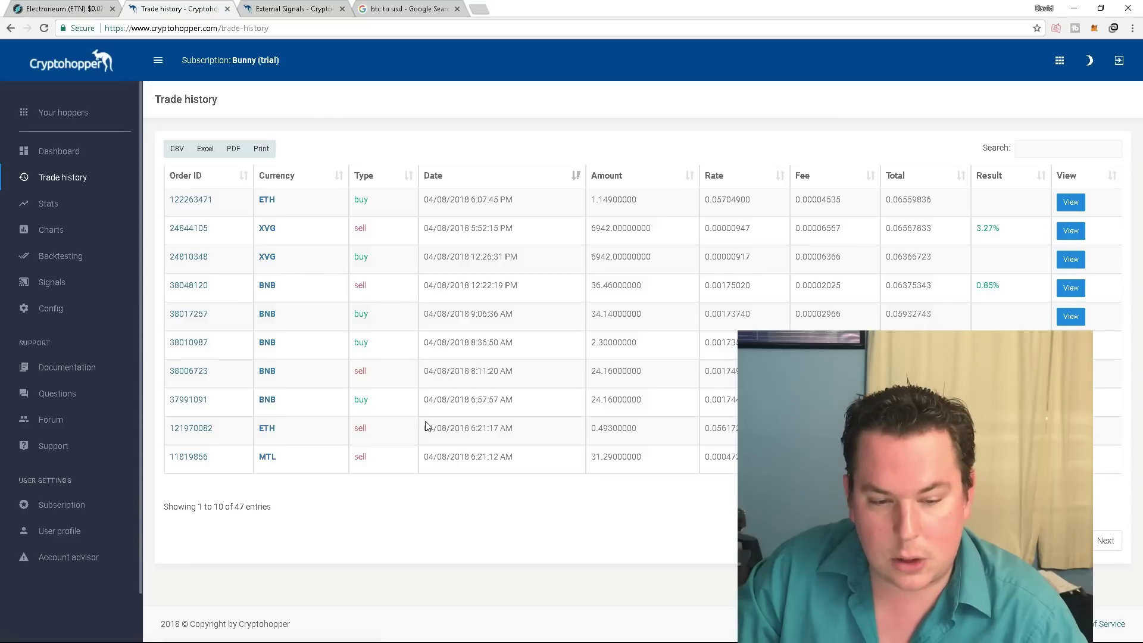
drag(649, 405, 587, 404)
click(713, 413)
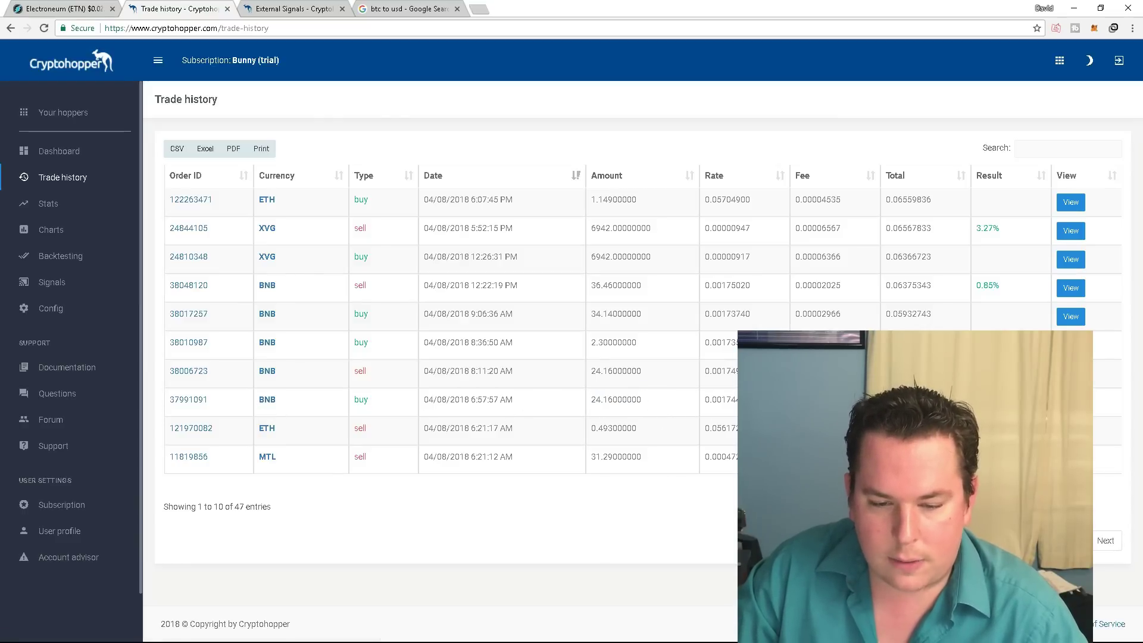
double_click(702, 405)
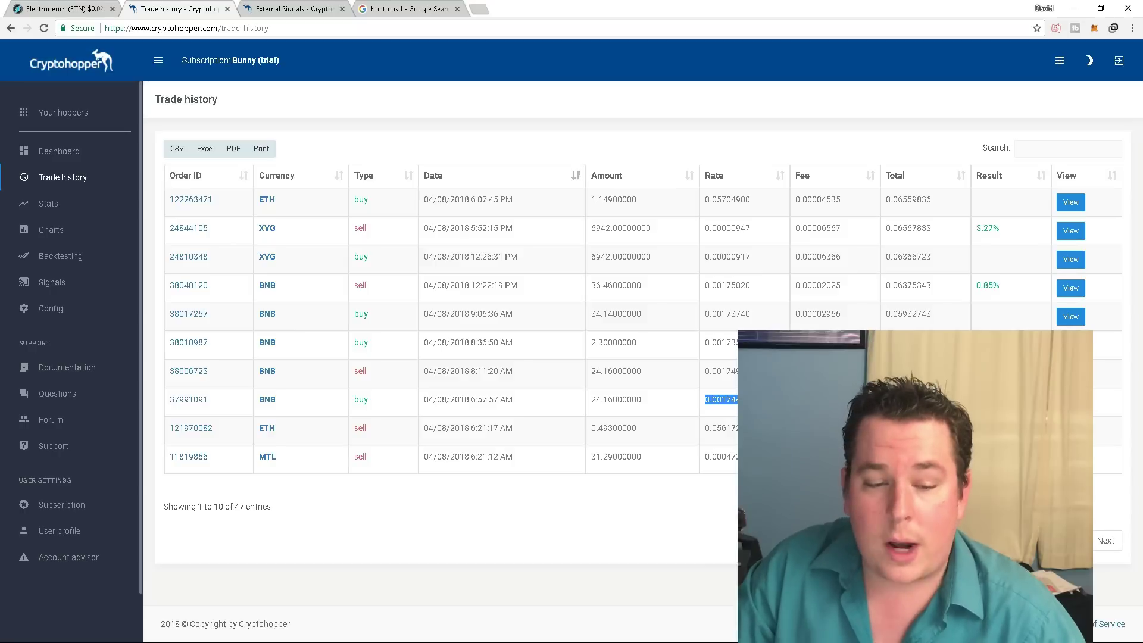
Check the date and selling rate of the BNB sell order placed at 8:11:20 AM
drag(538, 378, 431, 377)
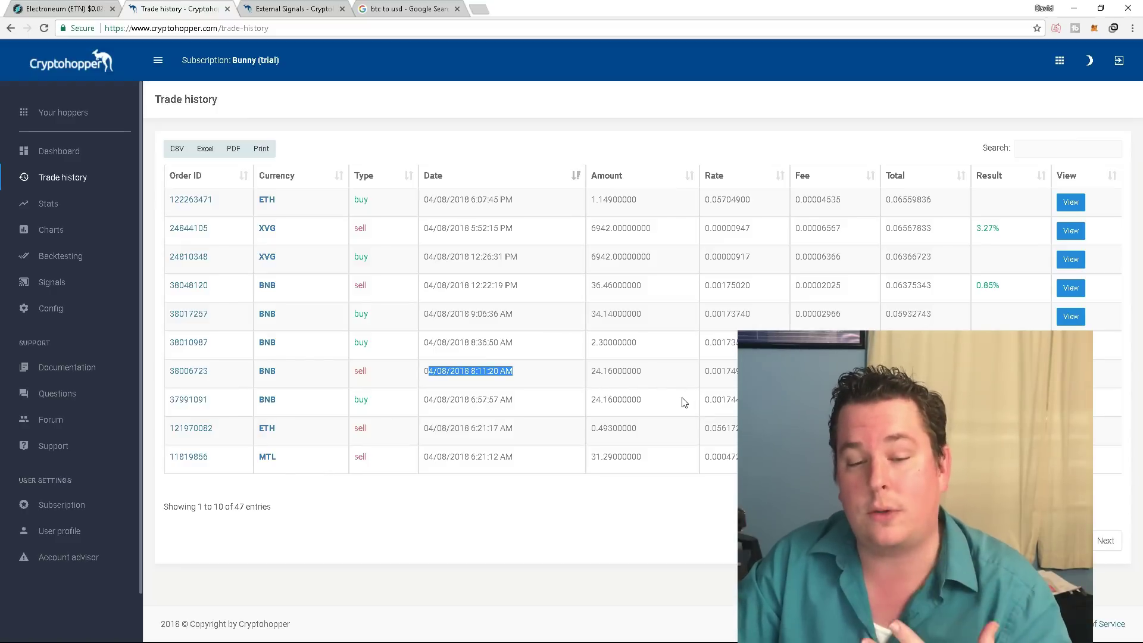
drag(751, 371, 709, 382)
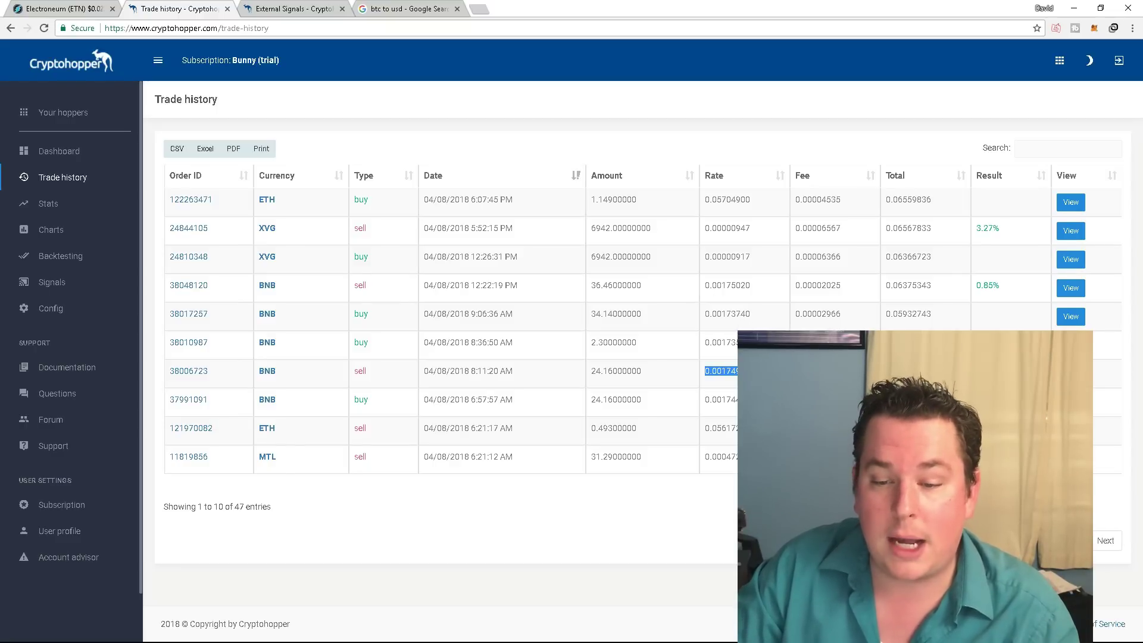
click(726, 316)
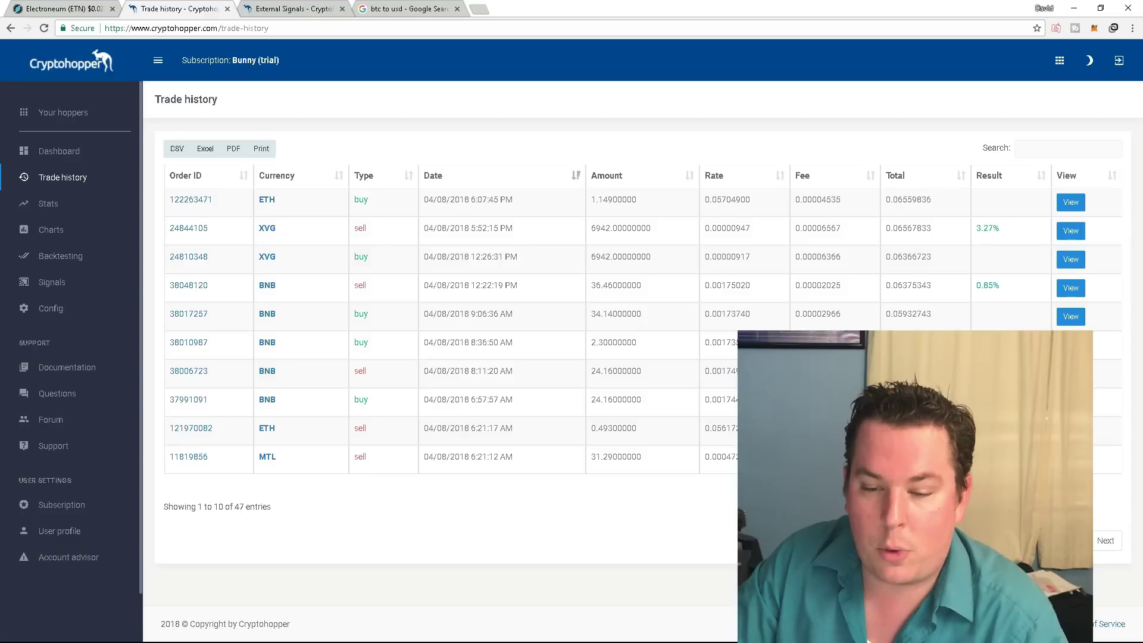
drag(750, 371, 686, 376)
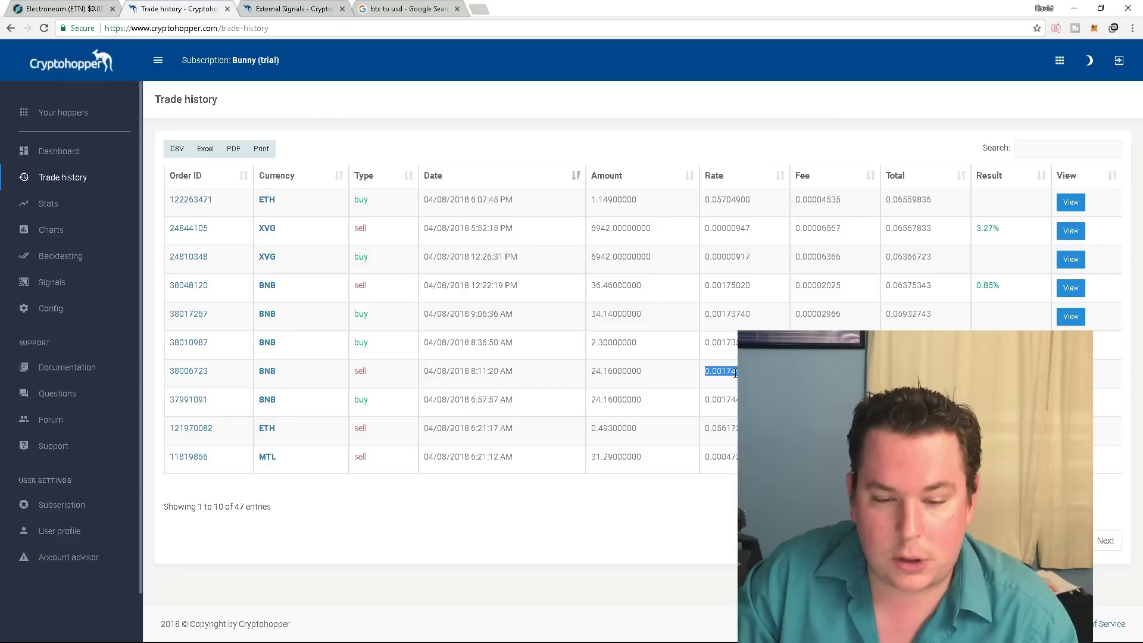
Compare the rates of the successive BNB buy and sell orders and check the result of the 12:22:19 PM BNB sale
drag(747, 343, 700, 345)
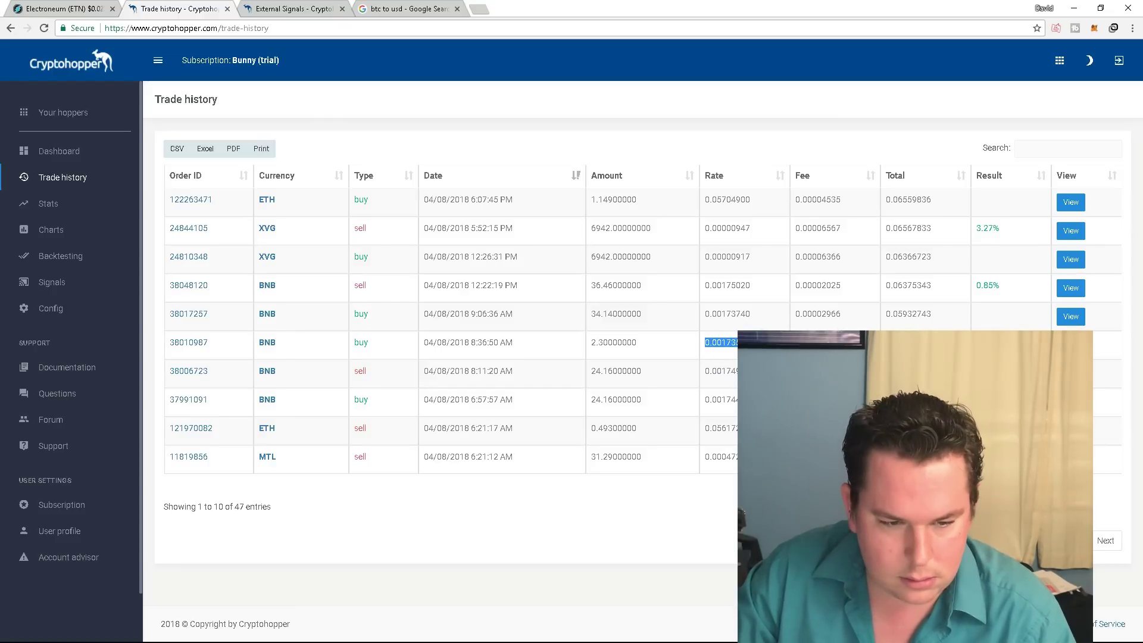
double_click(731, 401)
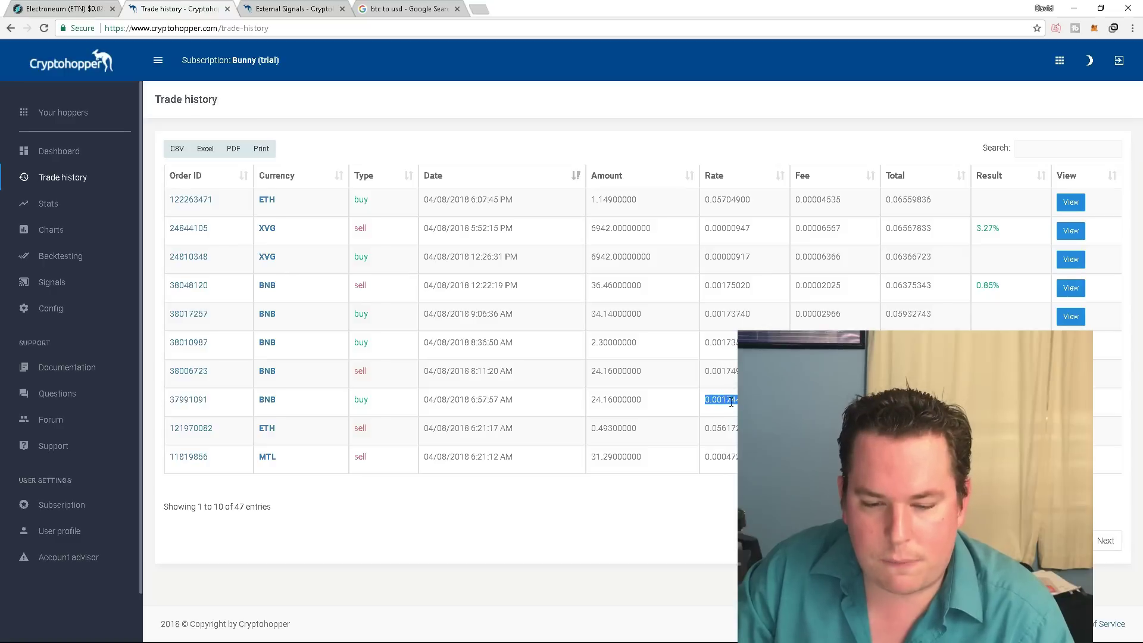
double_click(721, 370)
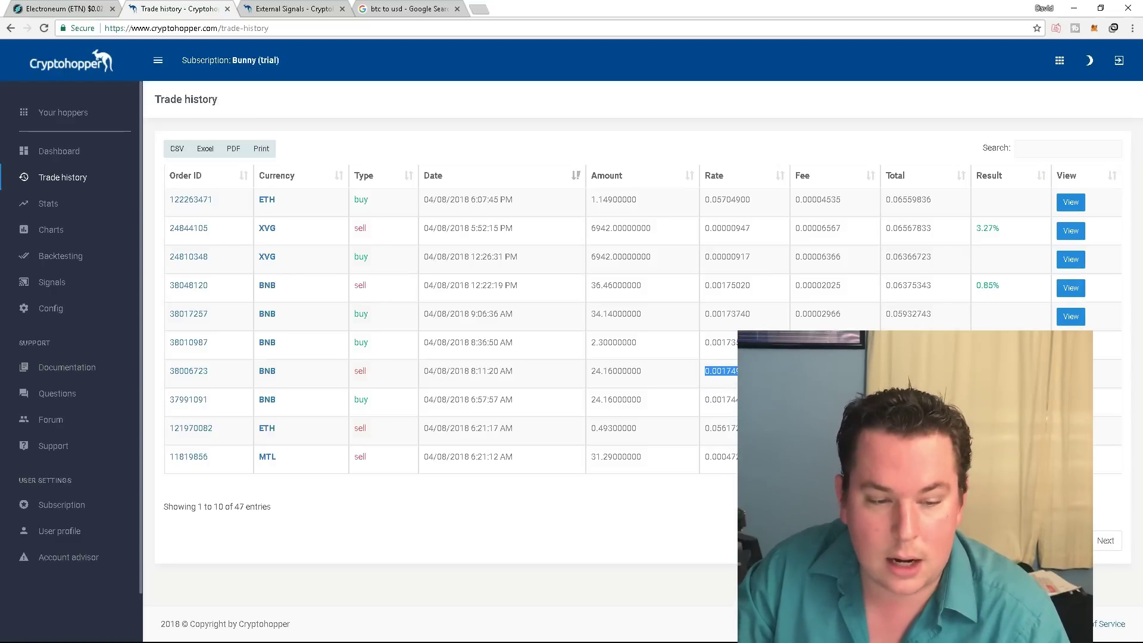
double_click(720, 342)
drag(752, 313, 696, 316)
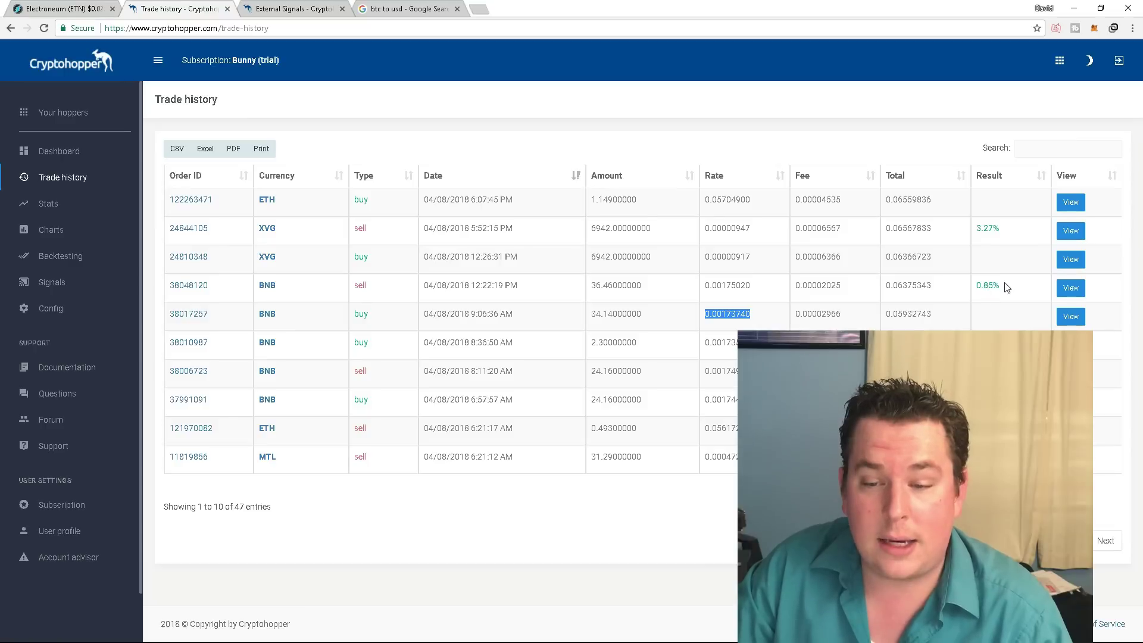
drag(1006, 286, 969, 294)
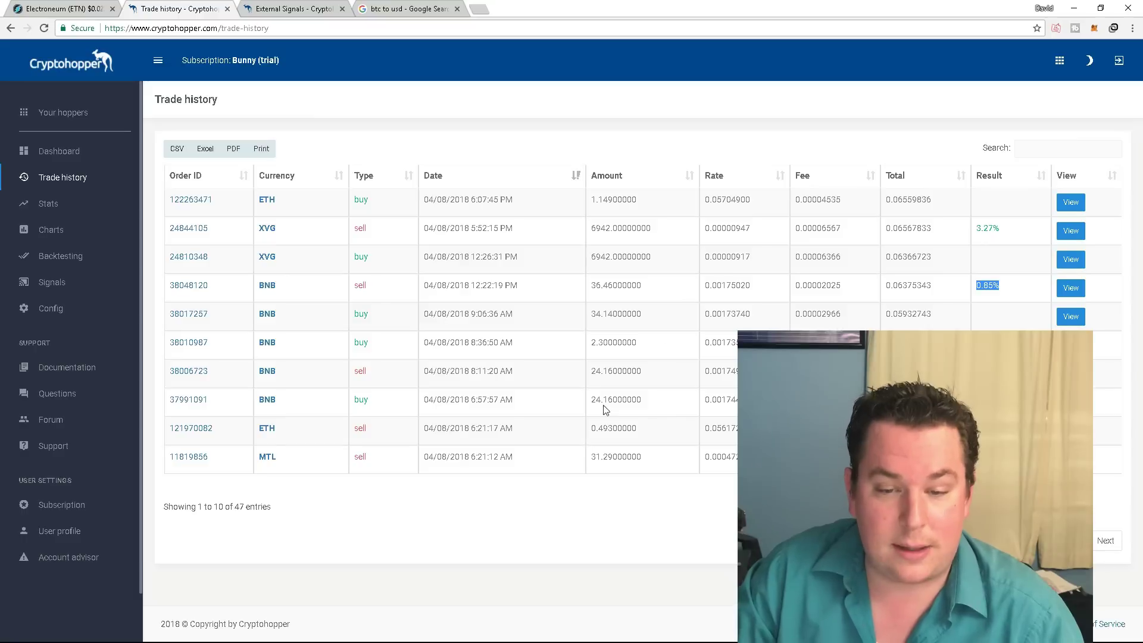
key(super)
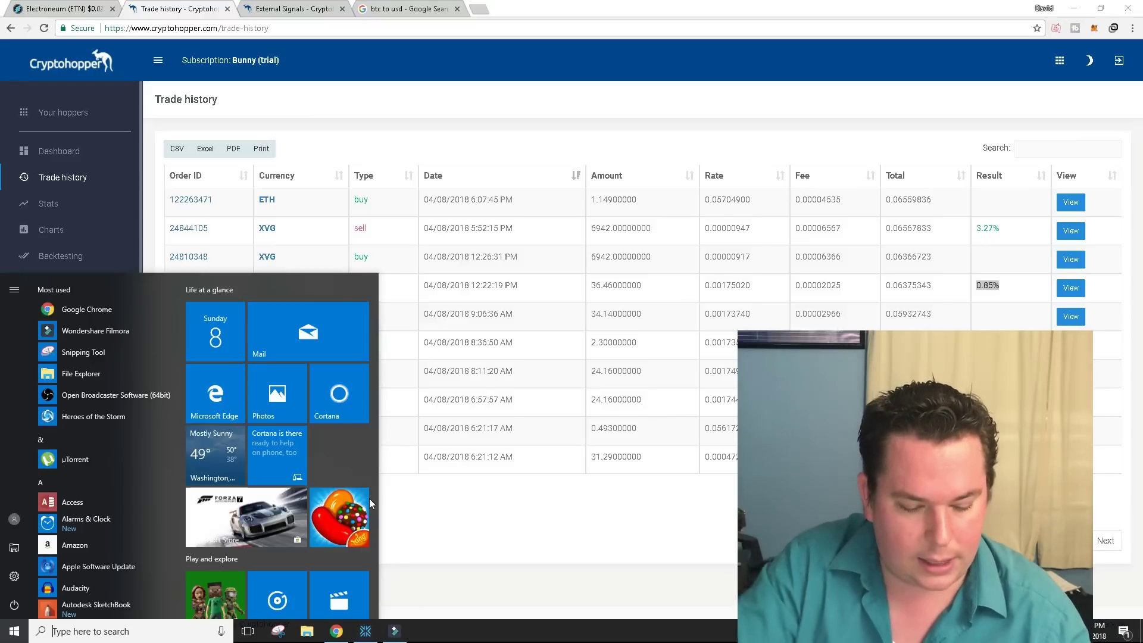
text(cal)
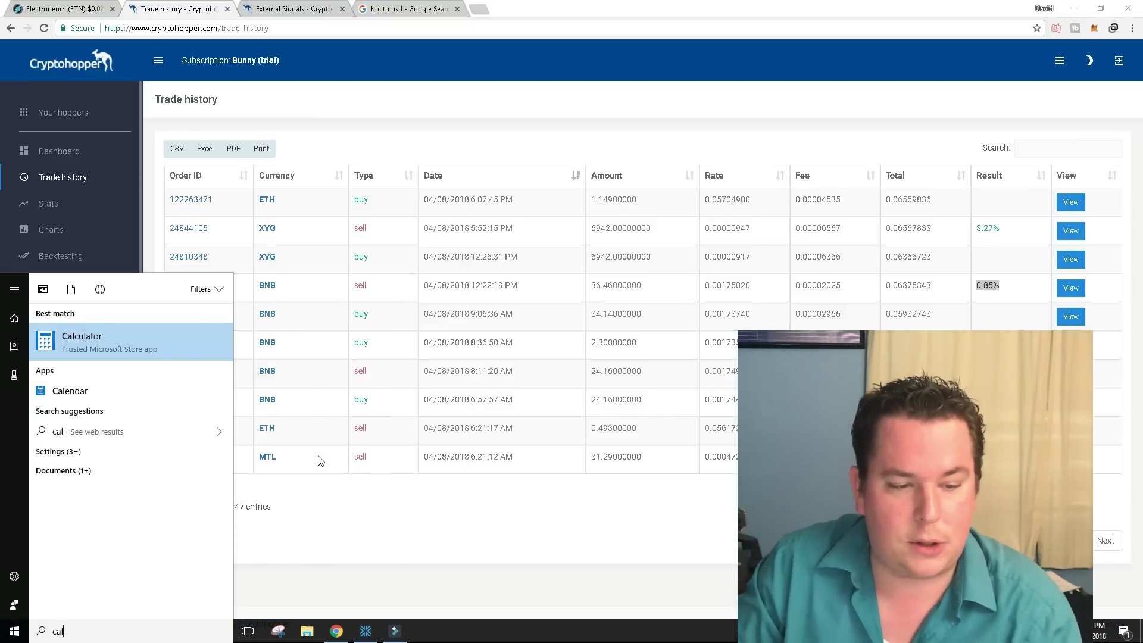
click(174, 338)
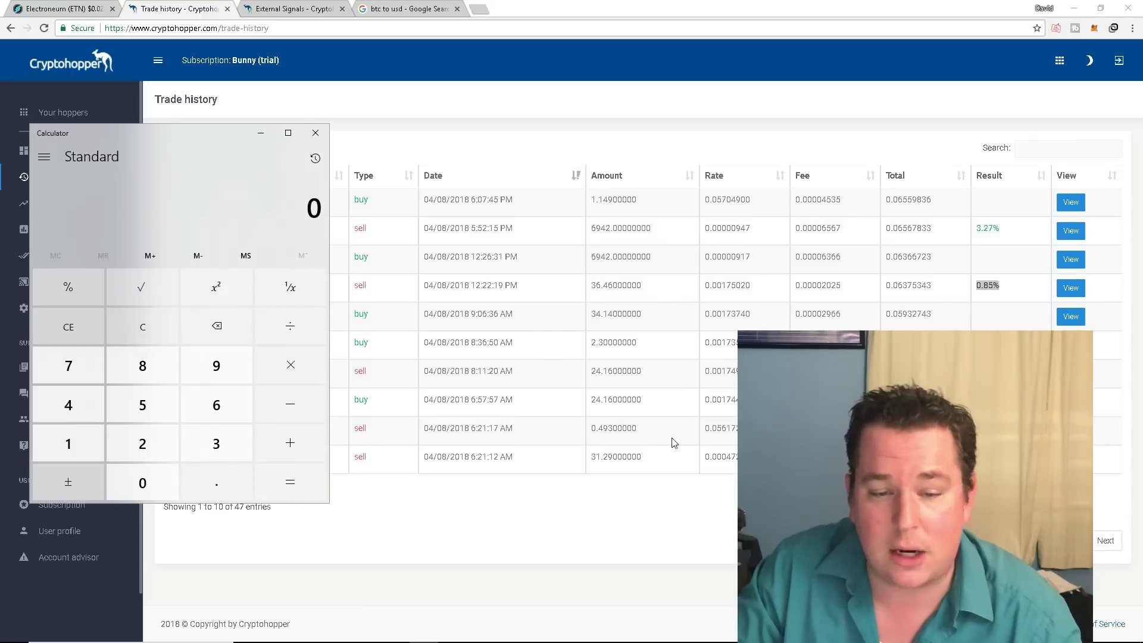
click(697, 536)
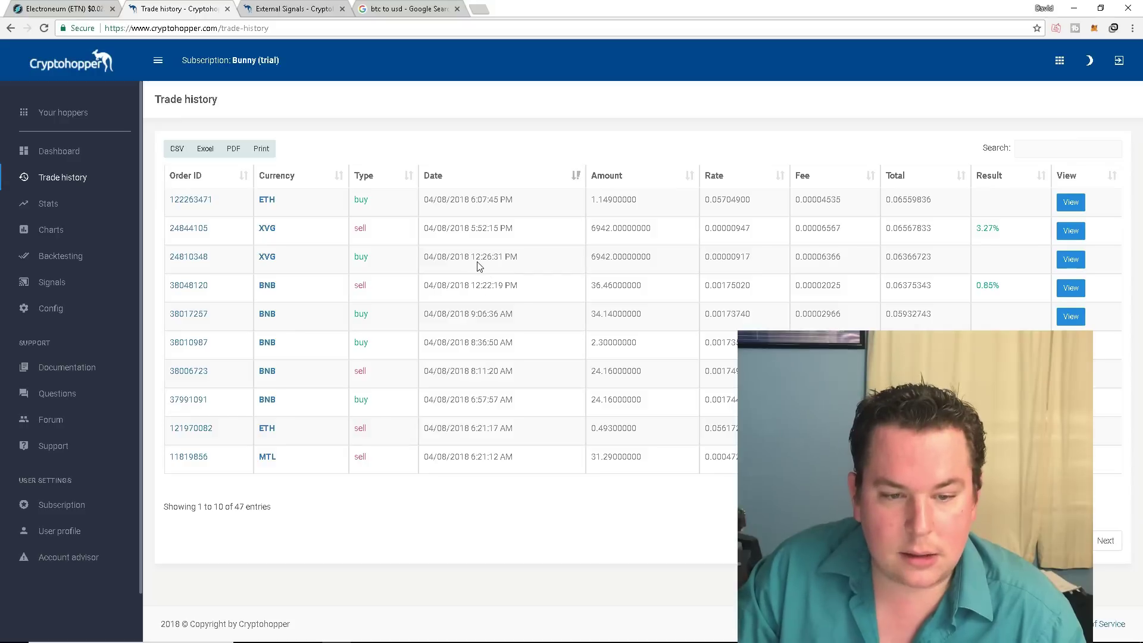
Check the time, amount and rate of the XVG buy order made at 12:26:31 PM
drag(475, 260, 659, 268)
click(761, 259)
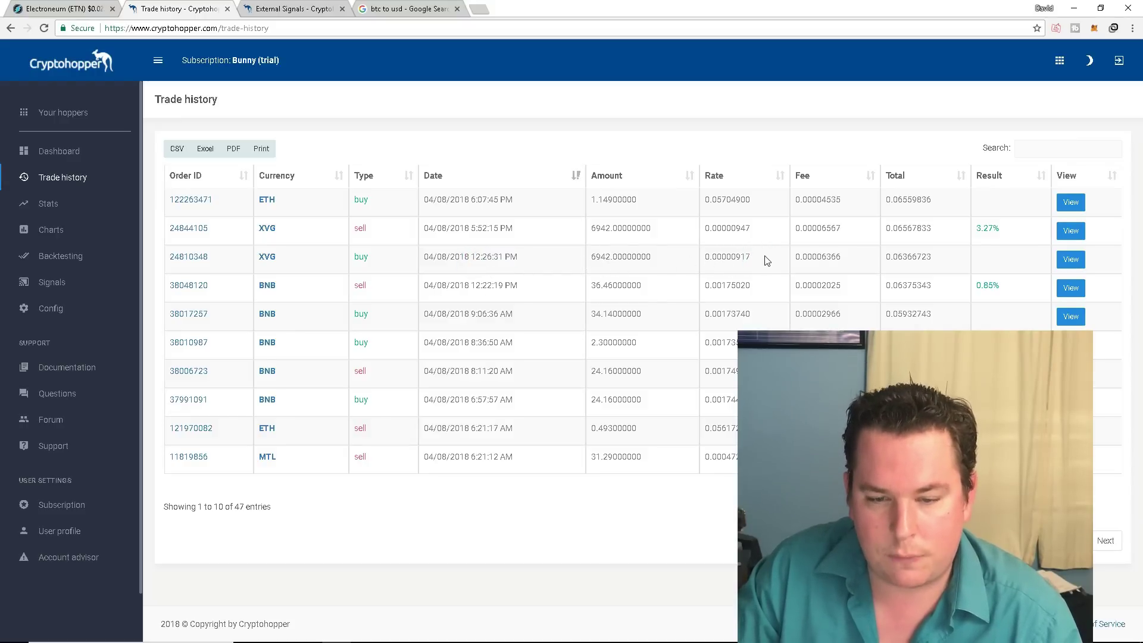
drag(766, 260, 722, 258)
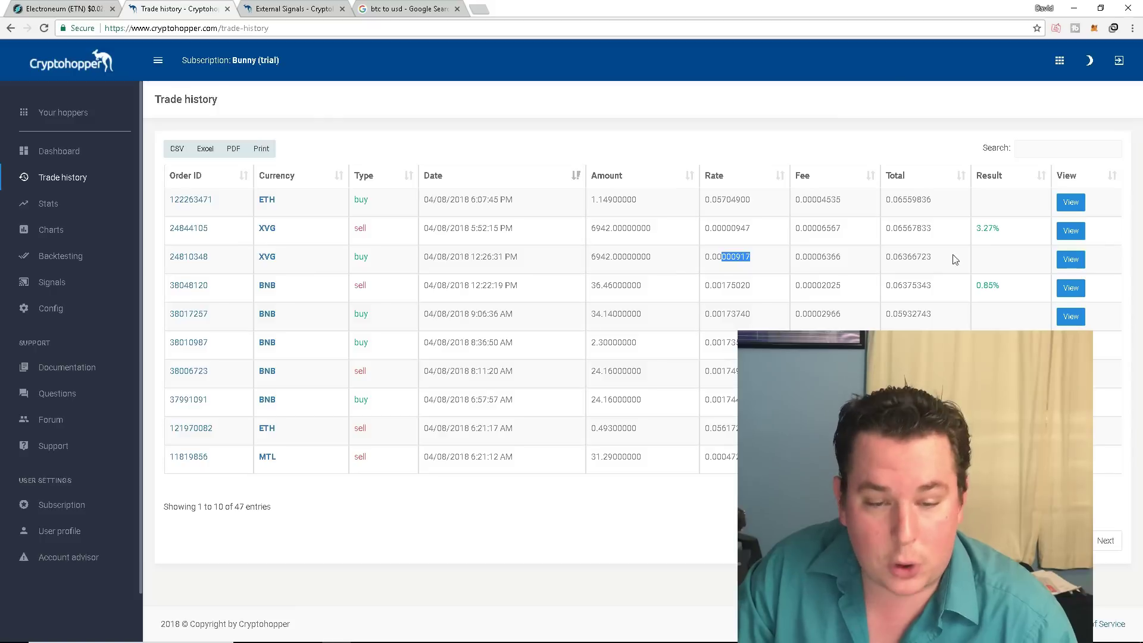
Check the selling rate and percentage result of the XVG sell order made at 5:52:15 PM
click(985, 265)
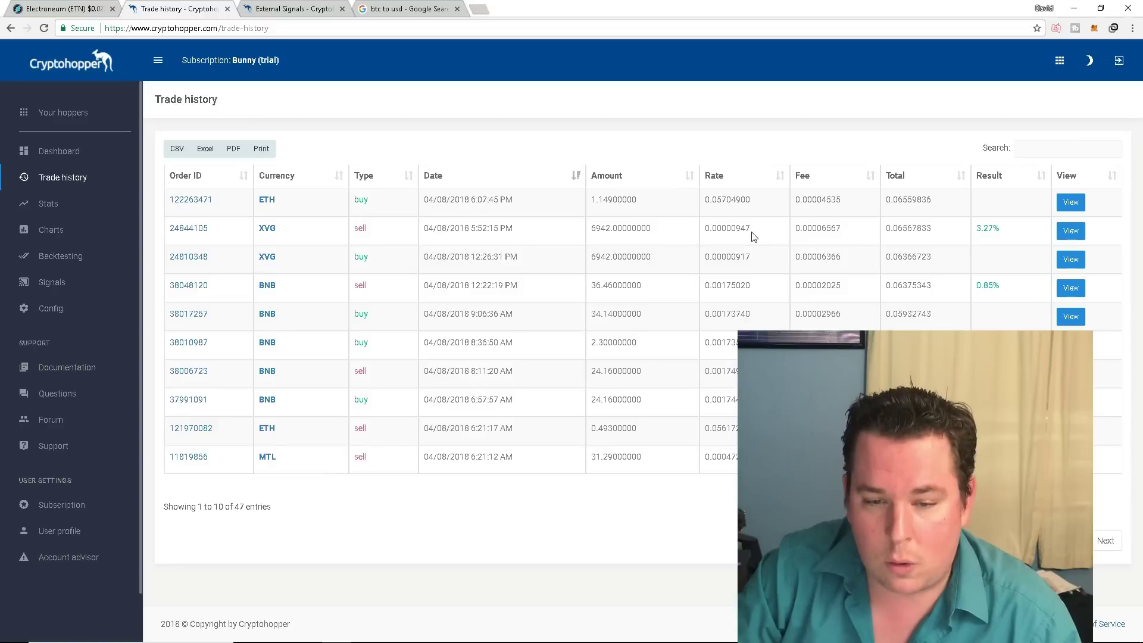
drag(756, 232, 709, 230)
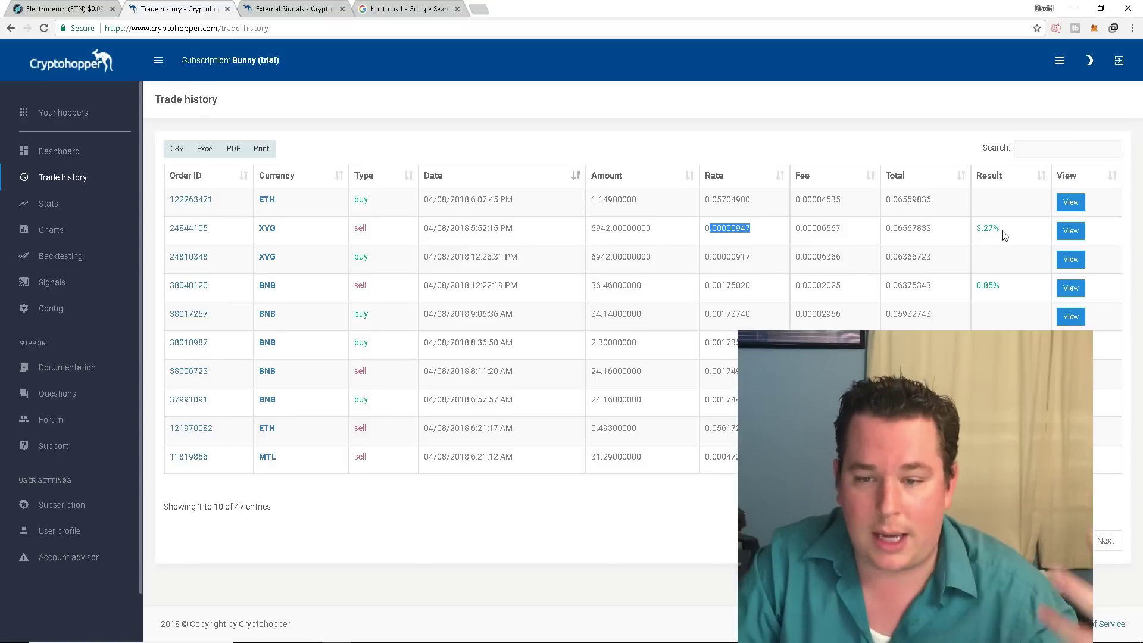
click(1001, 228)
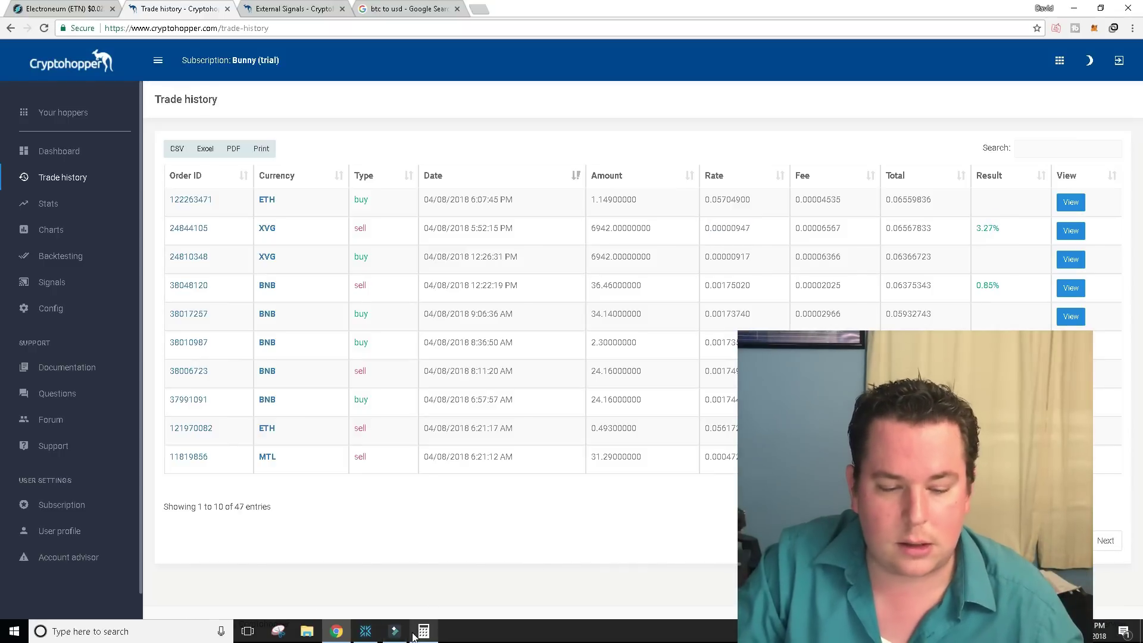
Switch to Calculator and multiply the XVG rate difference of 0.00000030 by the 6942 coins traded
click(412, 631)
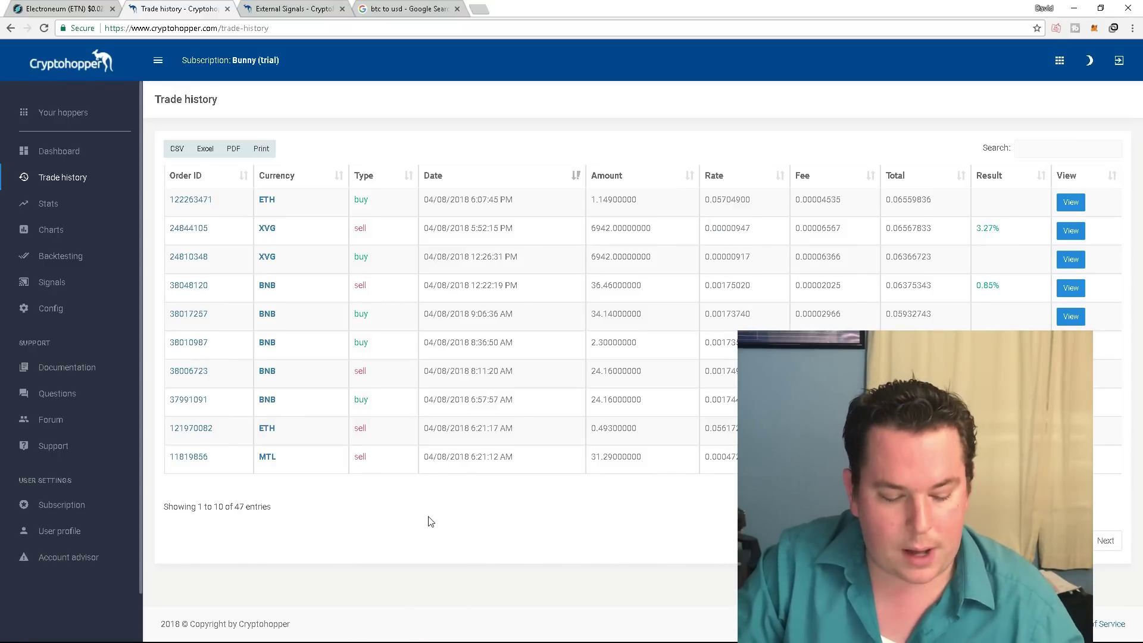
key(super)
click(417, 631)
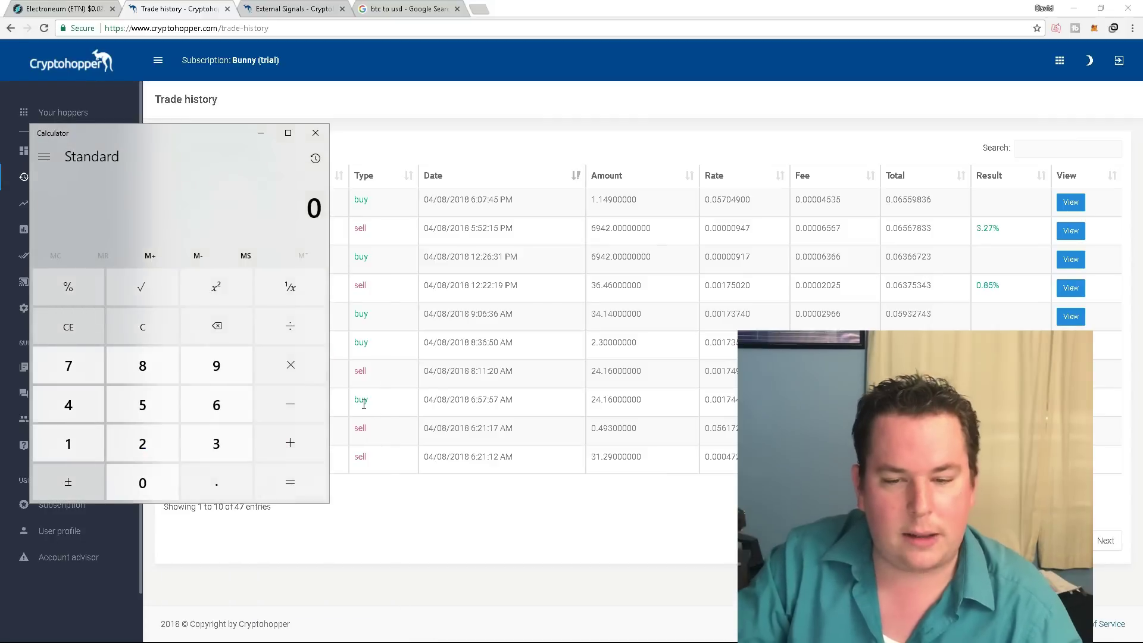
text(.)
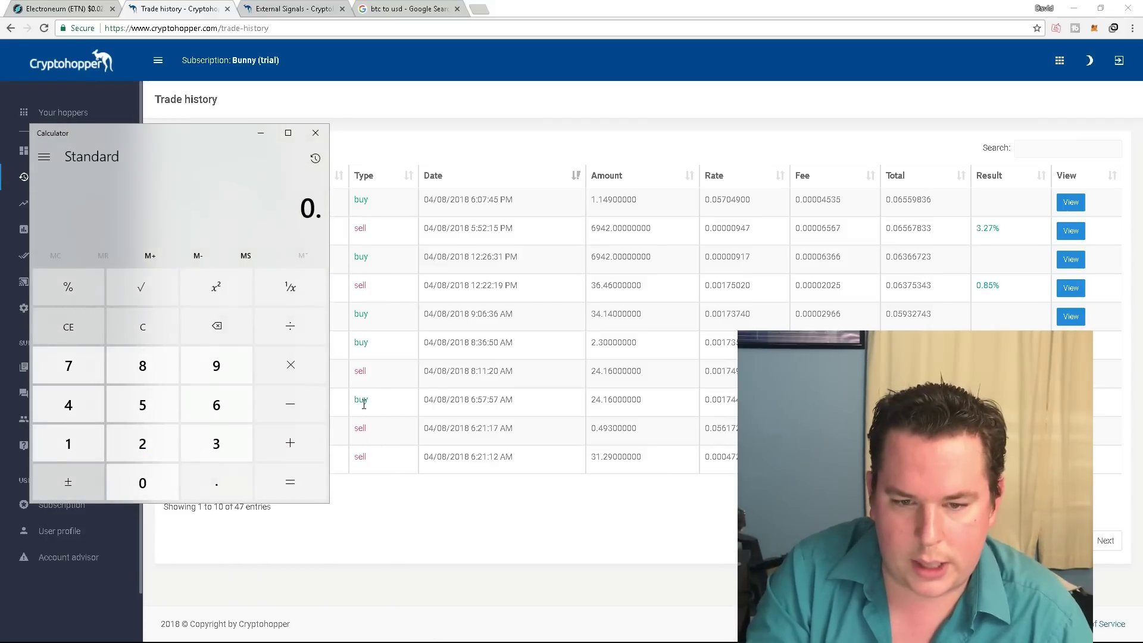
text(00)
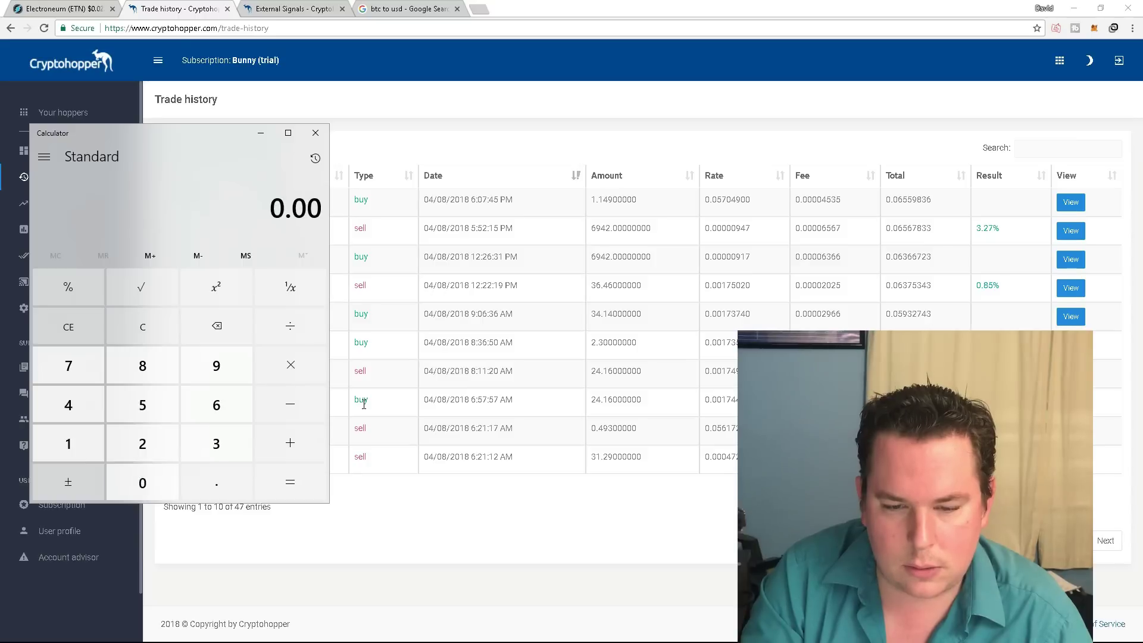
text(000030)
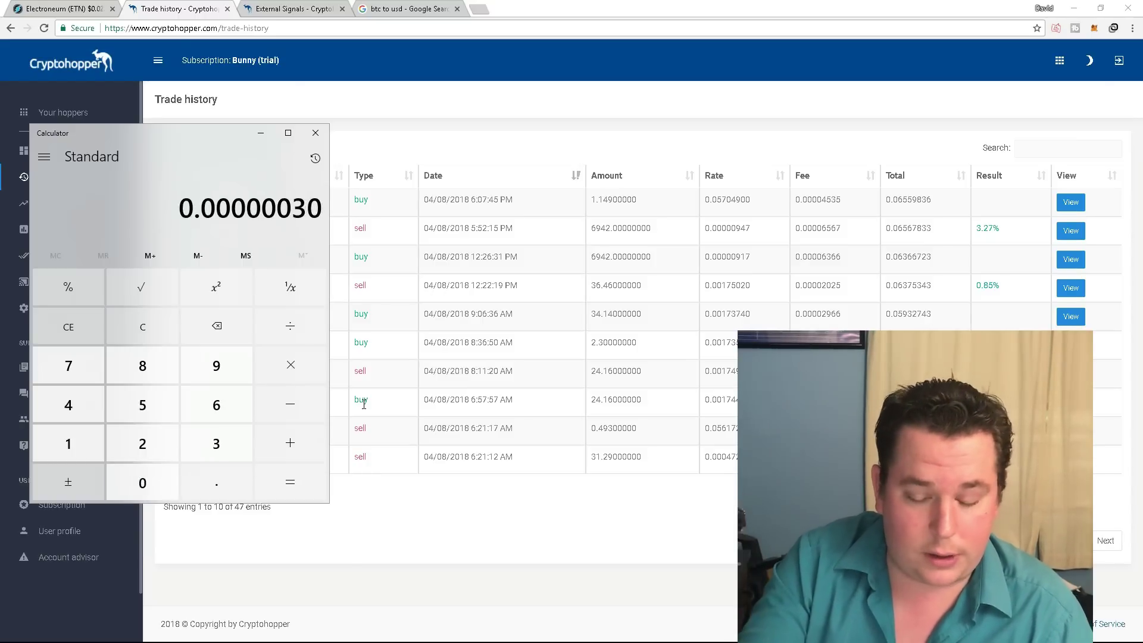
text(*6942)
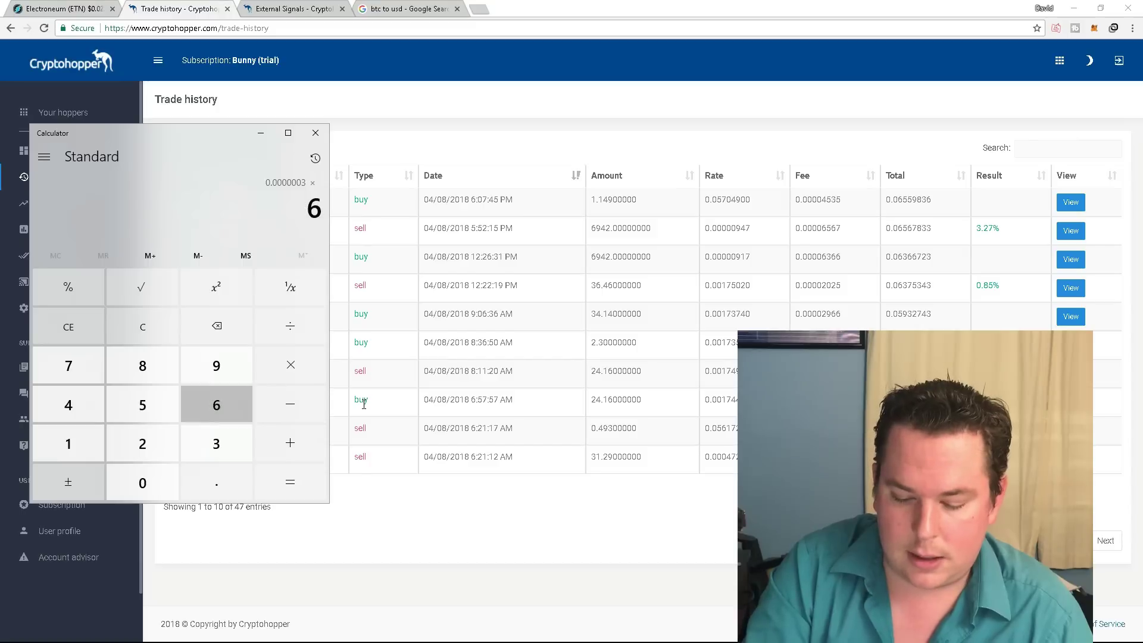
key(Return)
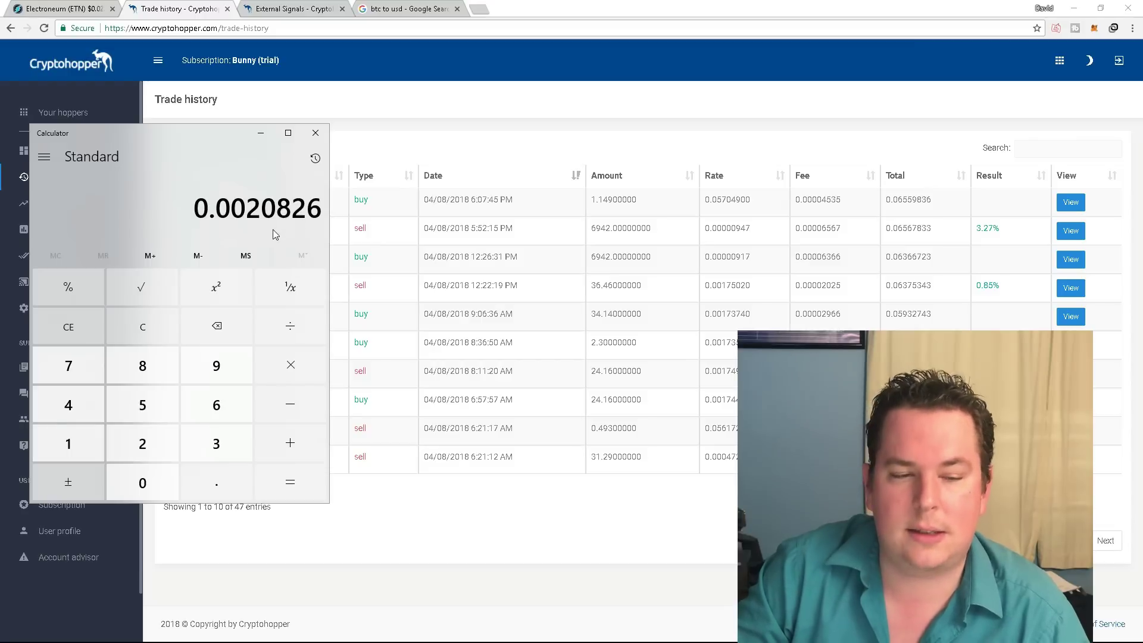
Switch to the Google BTC to USD converter and convert 0.0020826 Bitcoin to US dollars
click(420, 10)
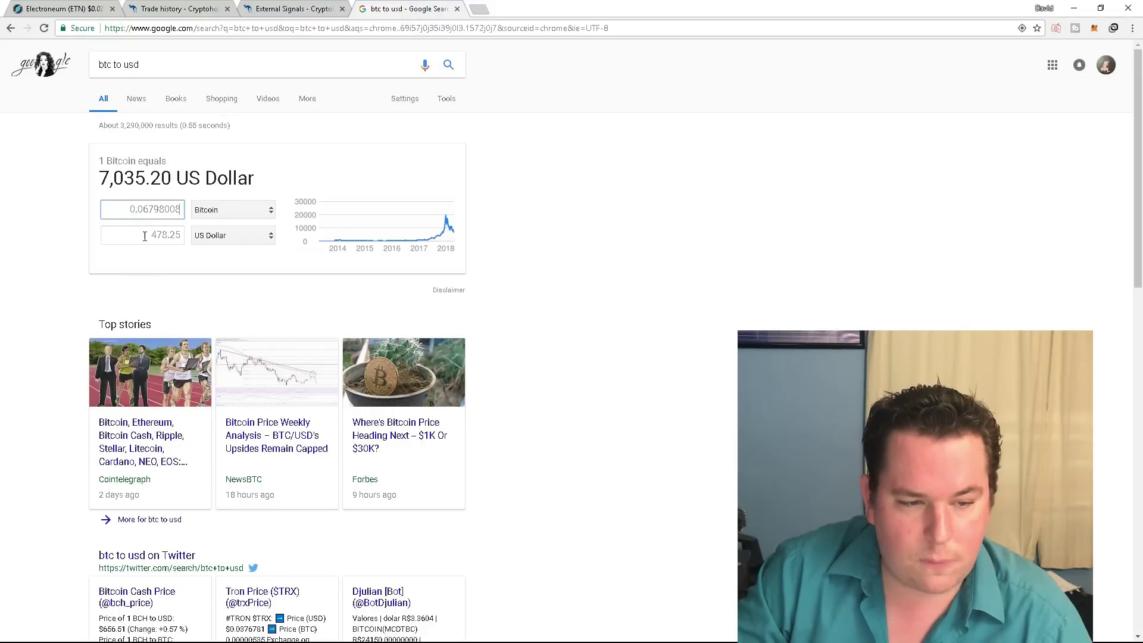
key(ctrl+a)
text(0)
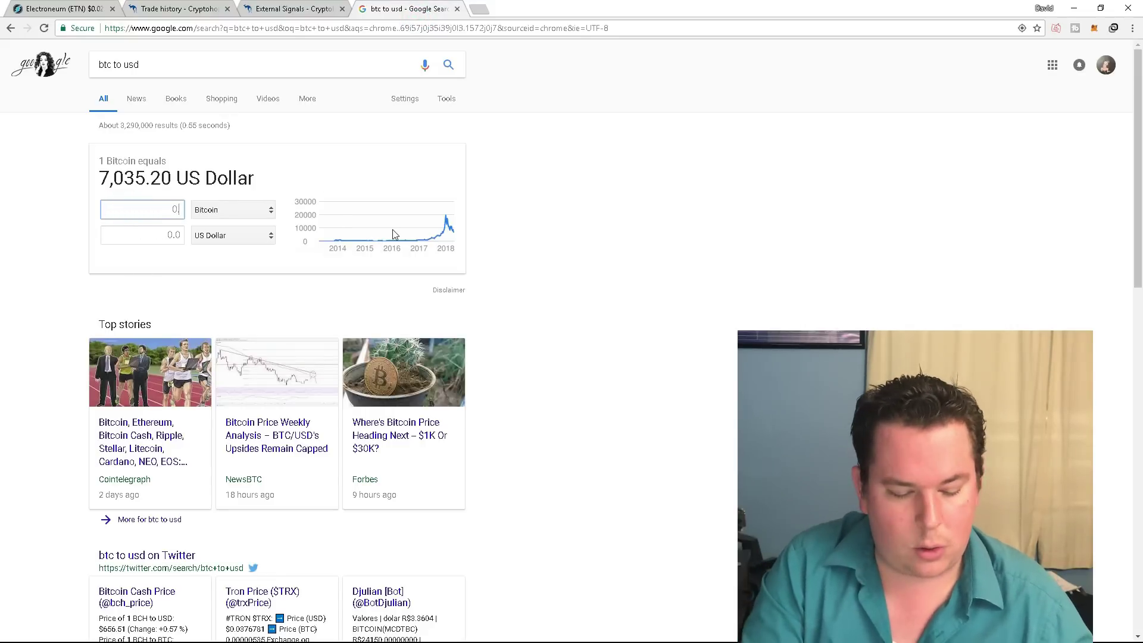
key(alt+Tab)
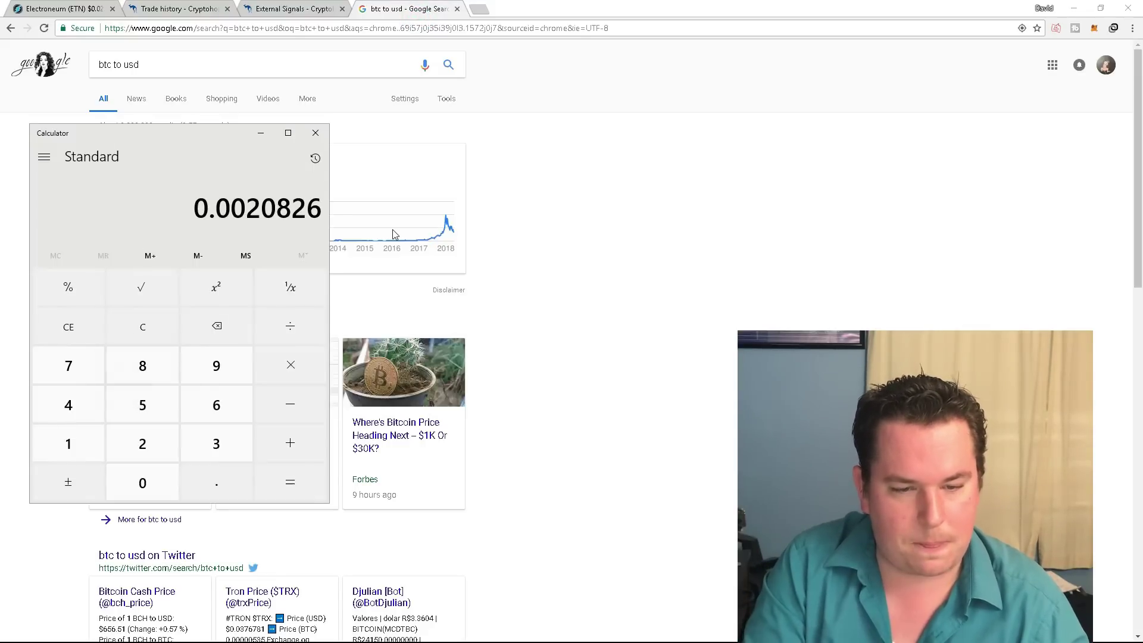
key(alt+Tab)
text(.0020826)
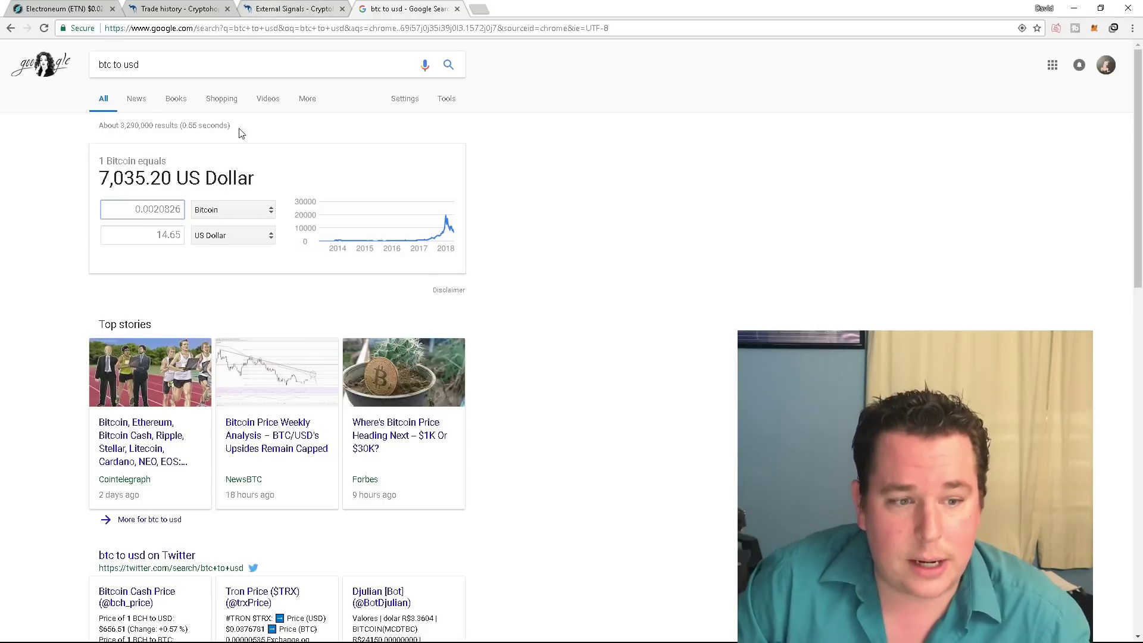
Return to the Cryptohopper trade history and check the amount of the latest ETH buy order
click(301, 17)
click(172, 9)
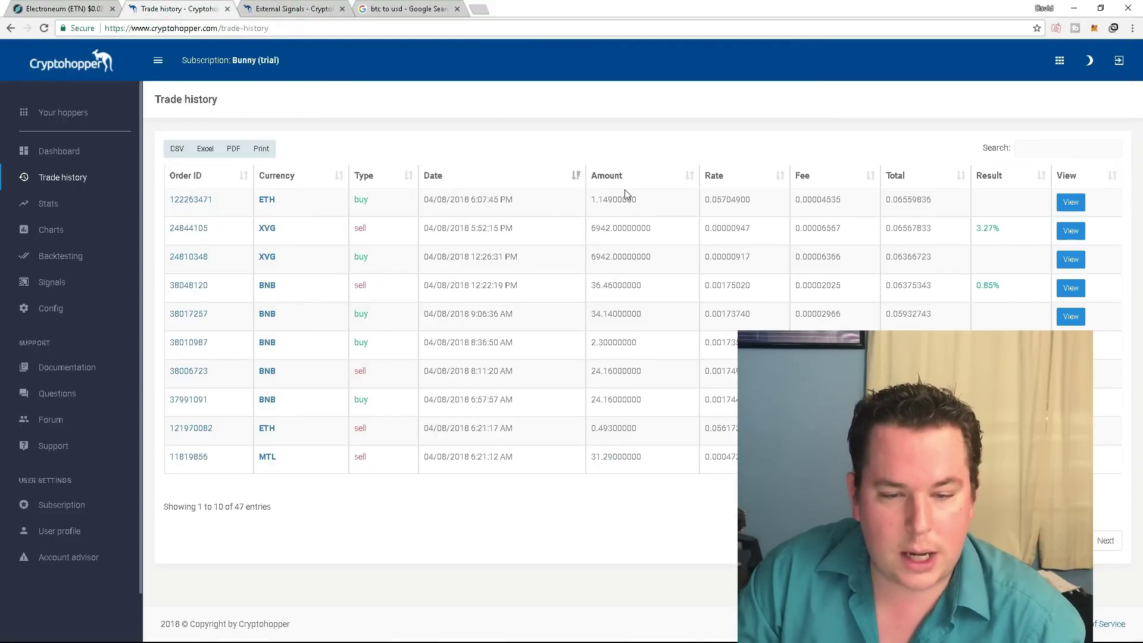
double_click(598, 201)
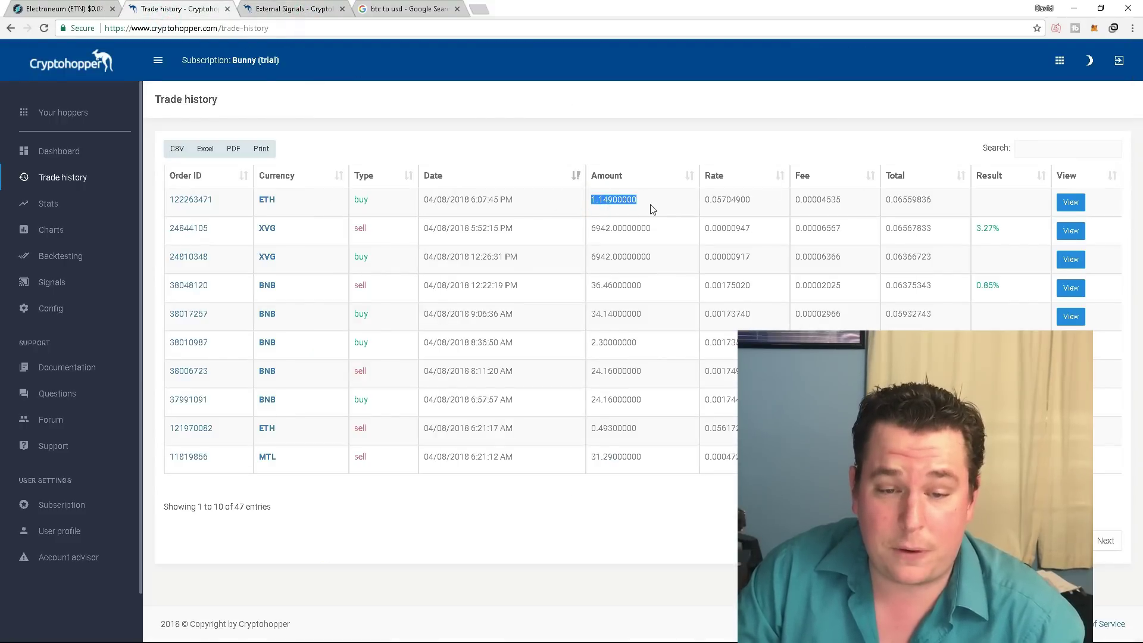
click(635, 208)
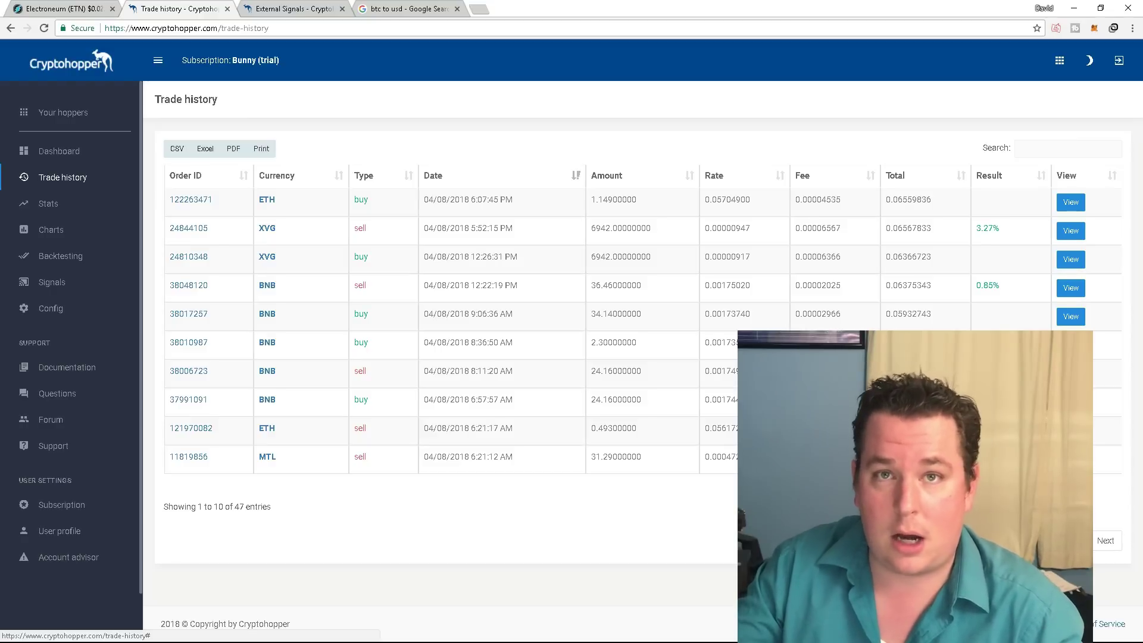
Go to the second page of trades and check the amounts and rates of the 04/07/2018 XVG orders and the NCASH buy
click(1016, 541)
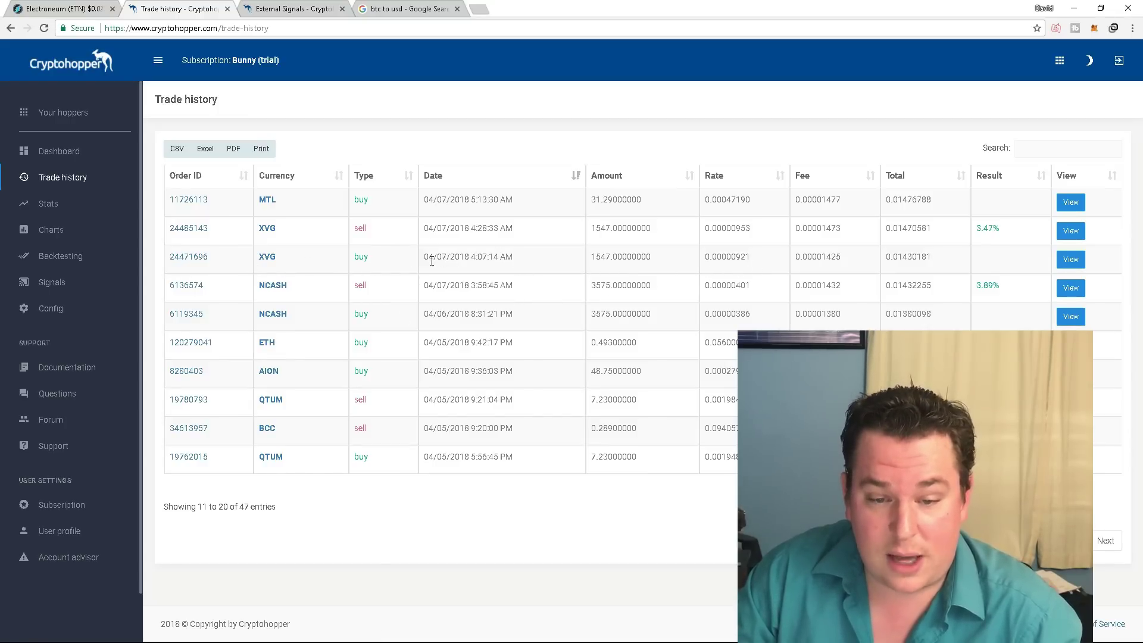
drag(668, 257, 592, 257)
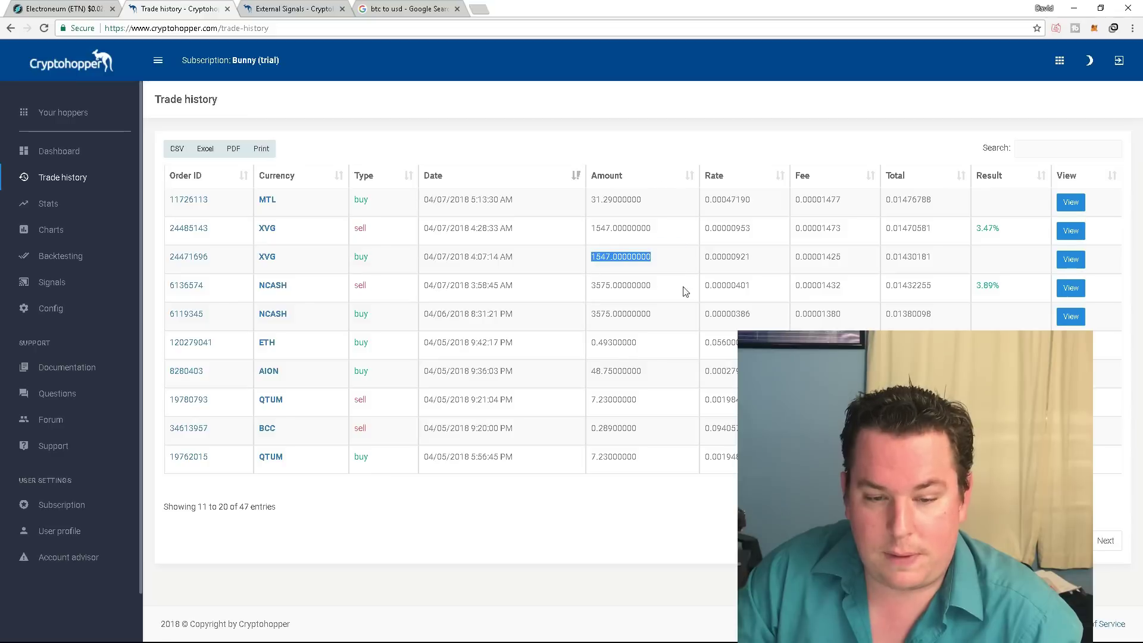
click(760, 257)
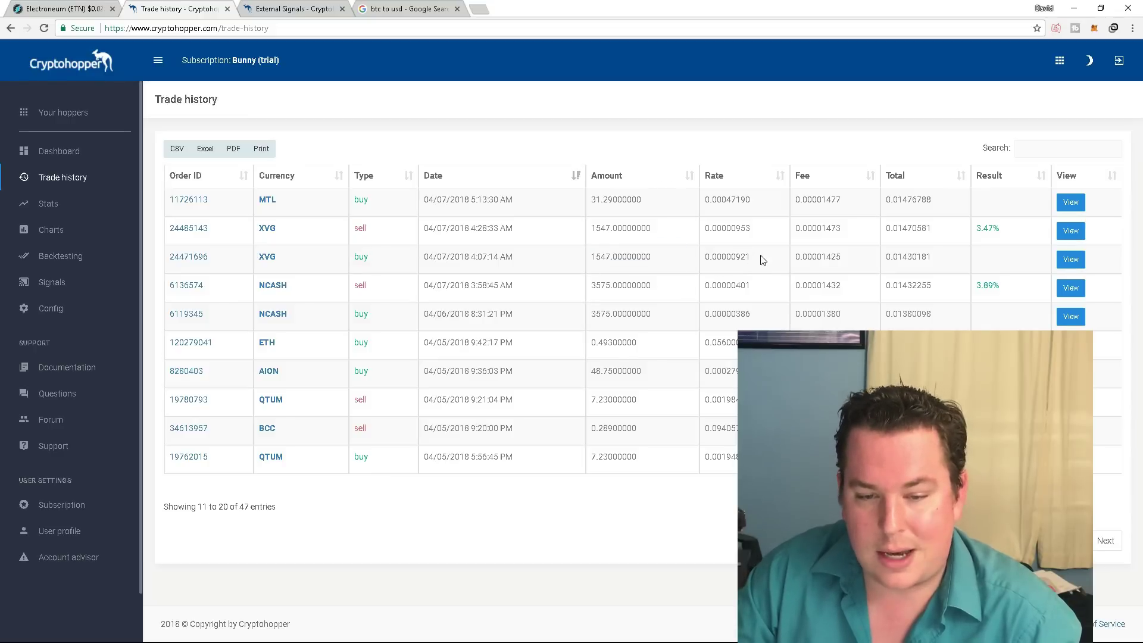
click(1016, 229)
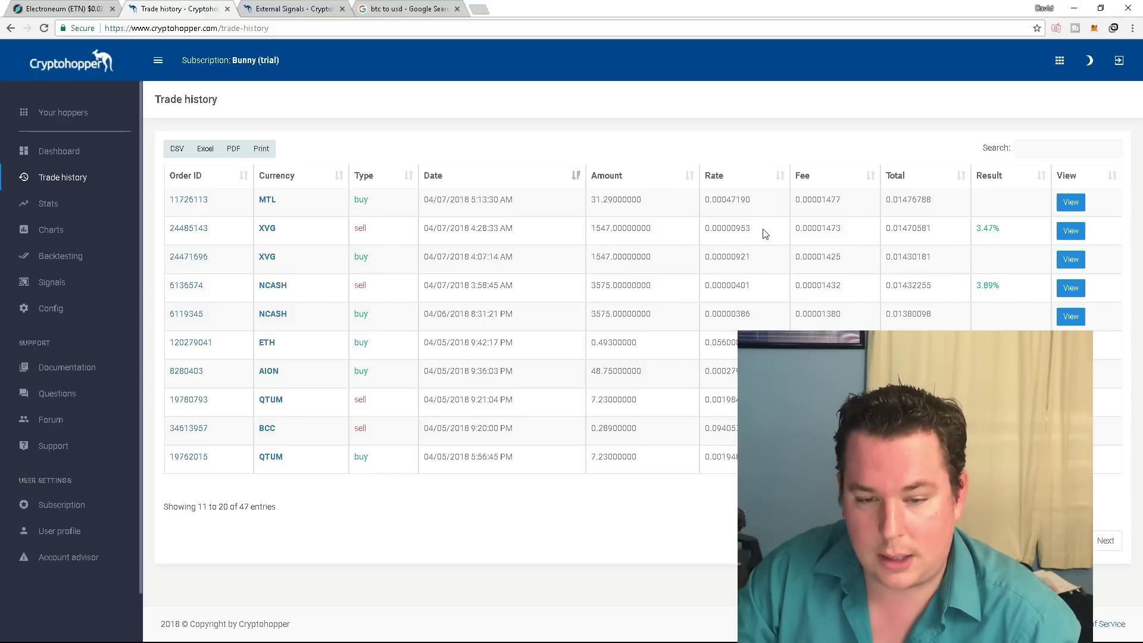
drag(760, 228, 736, 229)
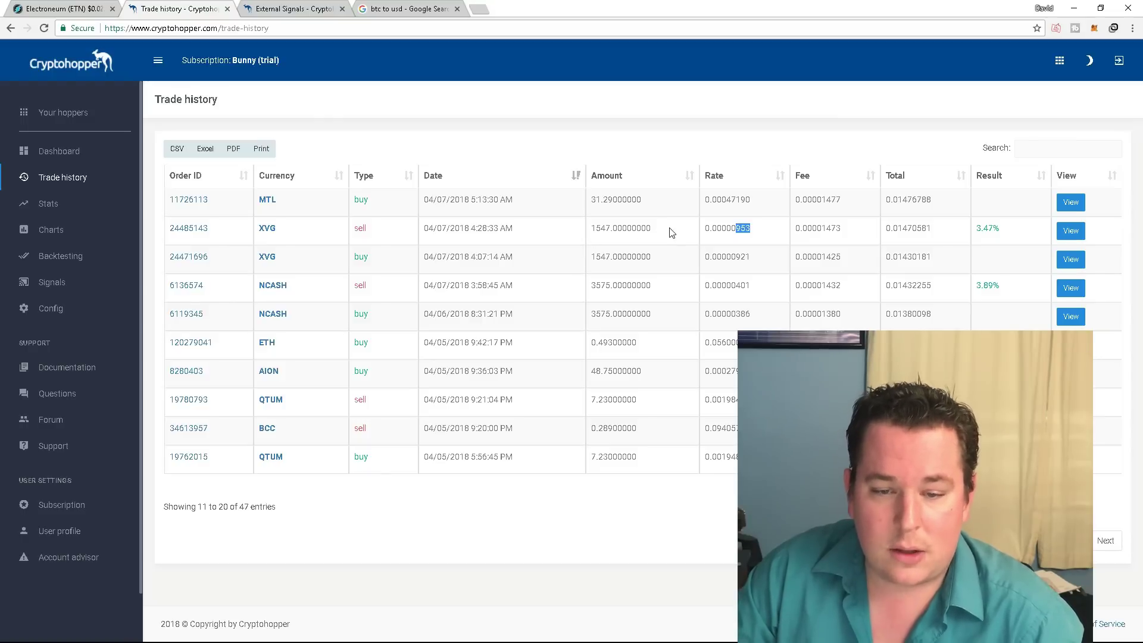
drag(664, 228, 573, 229)
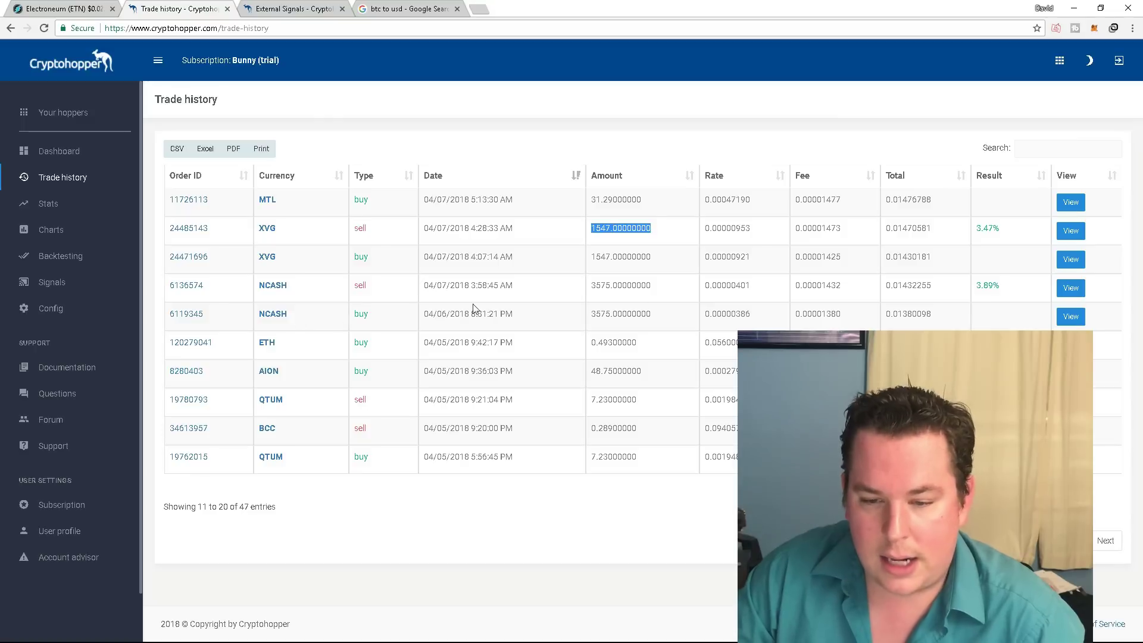
drag(668, 314, 588, 319)
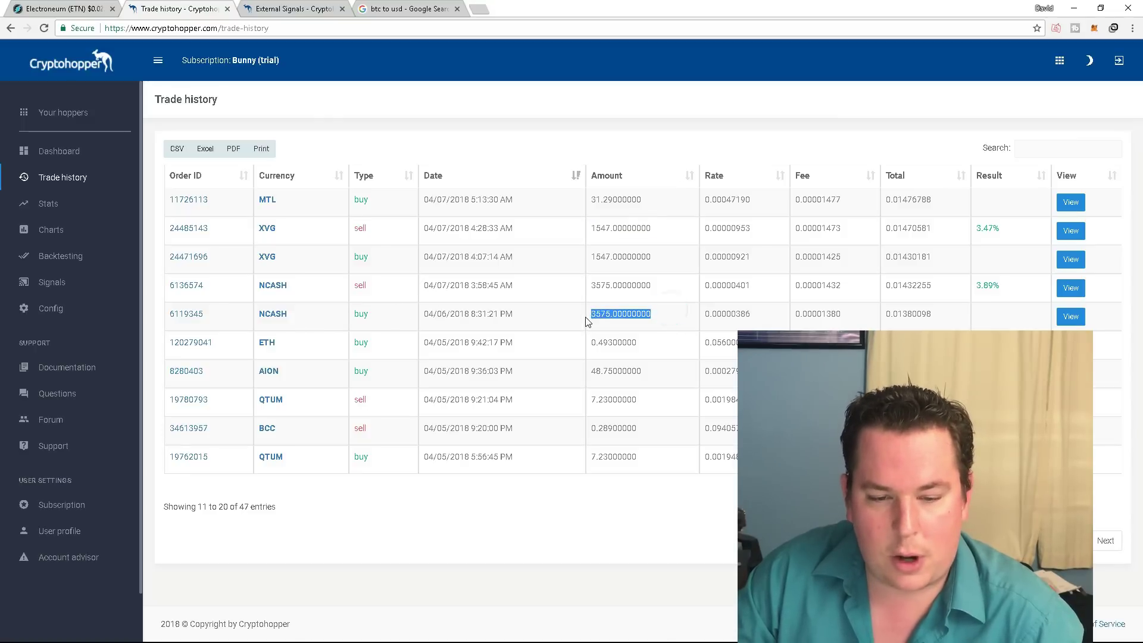
double_click(726, 315)
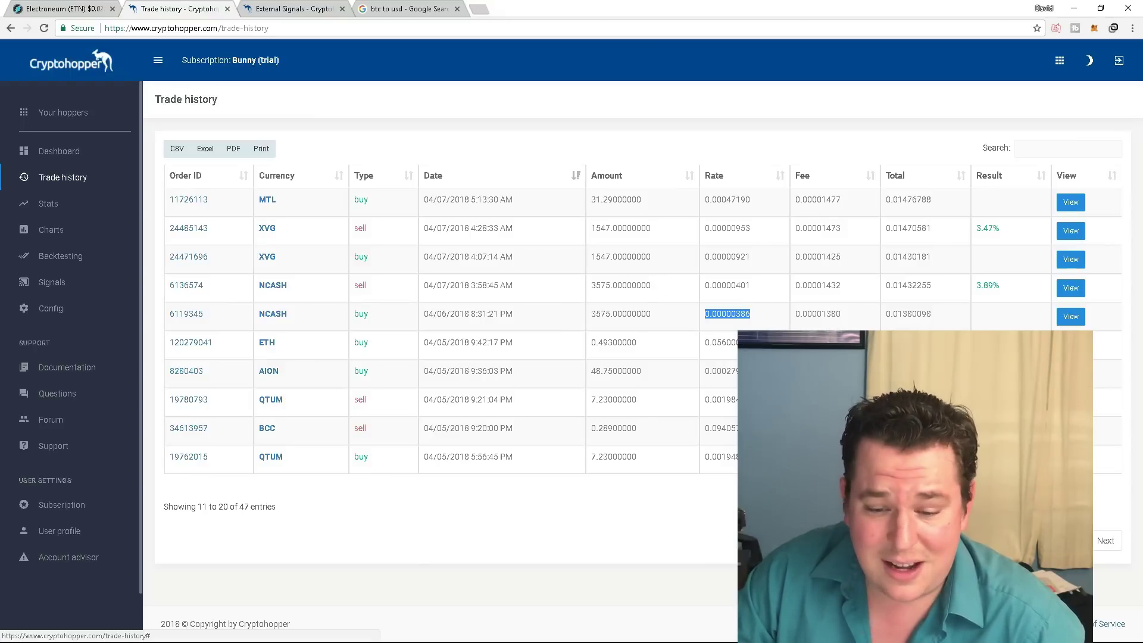
Go to the third page of trades and check the result and rates of the 04/03/2018 evening XVG buy and sell
click(1041, 540)
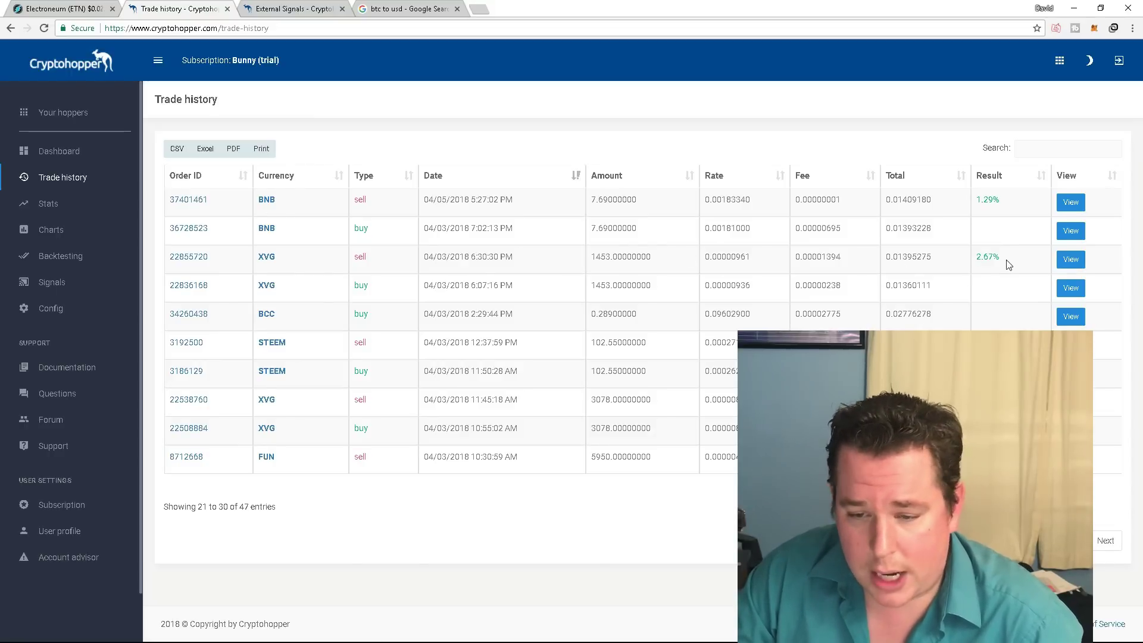
double_click(1010, 256)
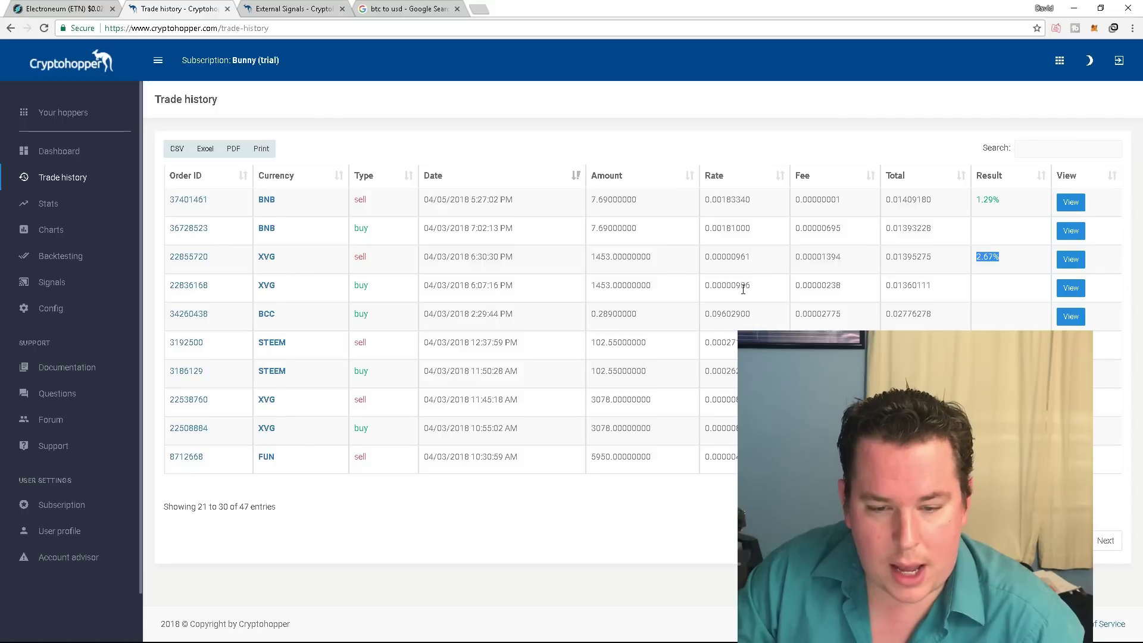
drag(756, 288, 696, 293)
drag(761, 254, 693, 265)
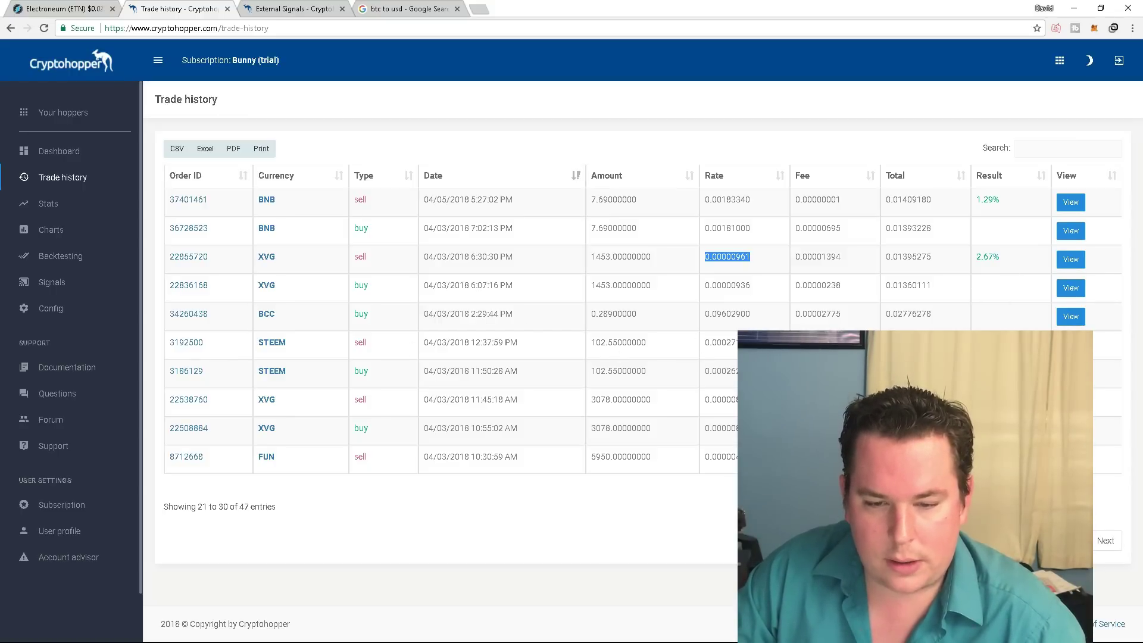
Compare the STEEM buy and sell rates, and check the rates and amount of the 04/03/2018 morning XVG trade
double_click(720, 343)
double_click(714, 371)
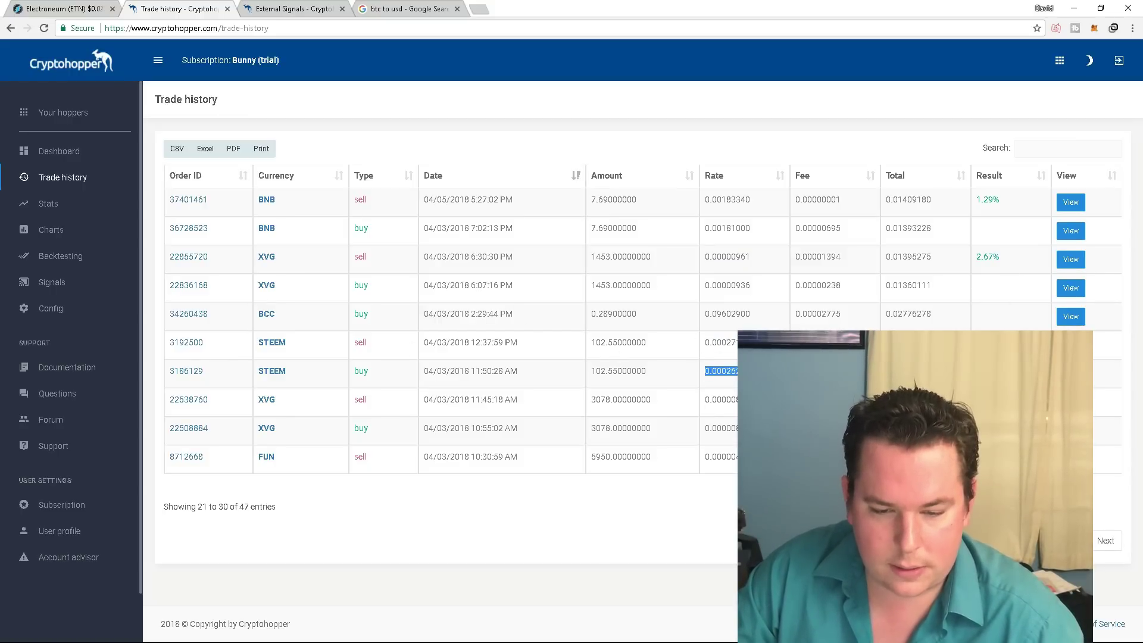
drag(751, 342, 726, 342)
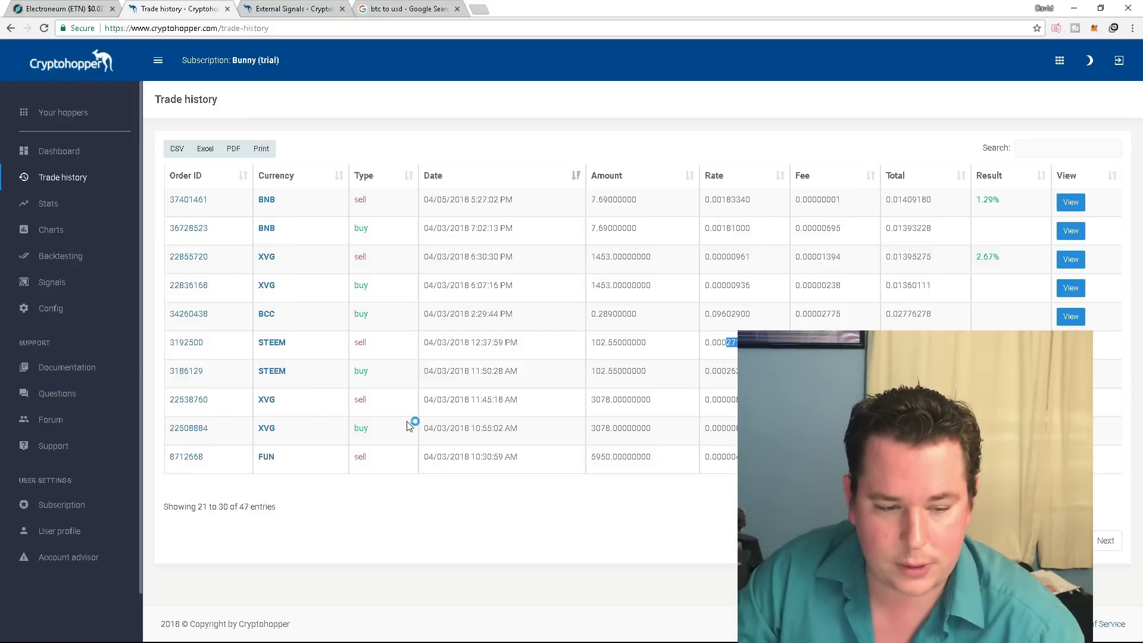
drag(735, 428, 736, 399)
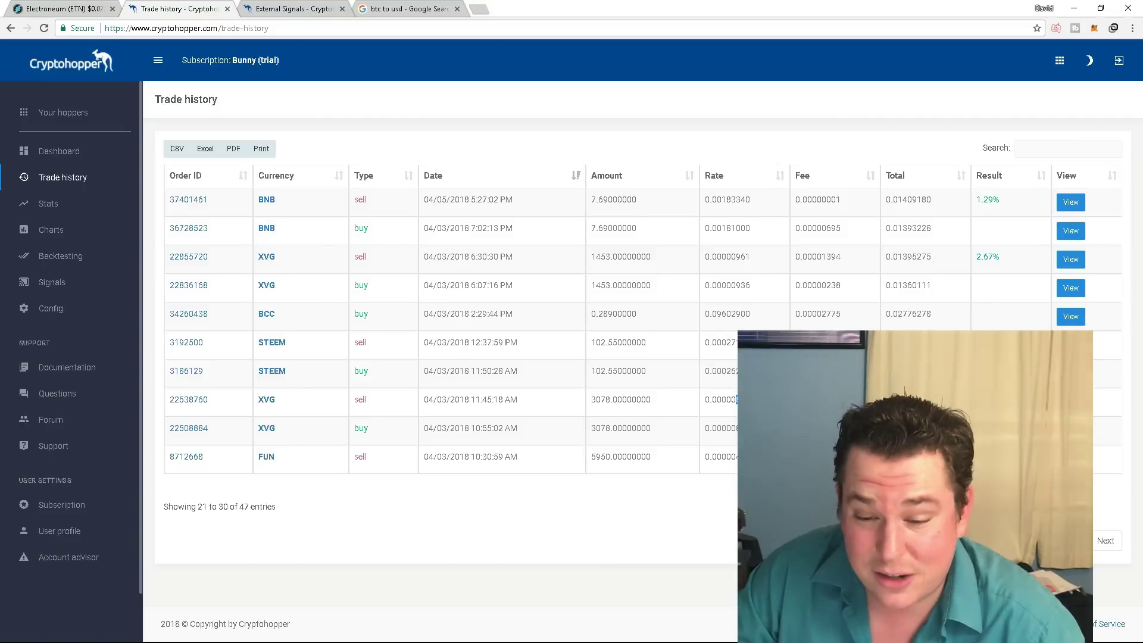
double_click(652, 400)
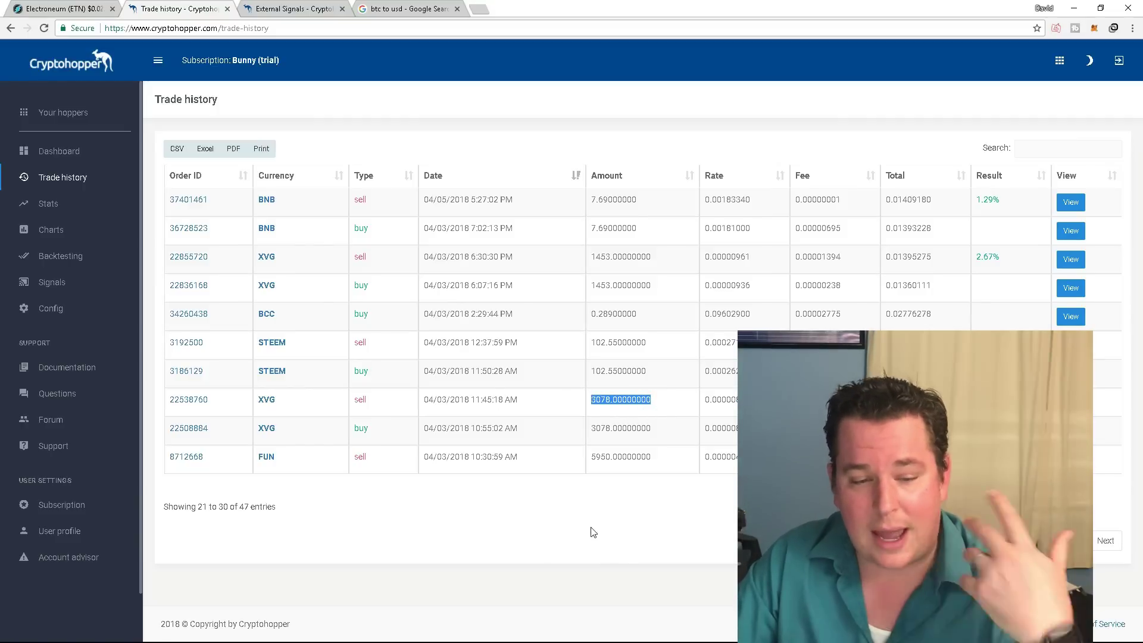
Return to the second page of trades and check the percentage results of the NCASH and XVG sell orders
click(979, 541)
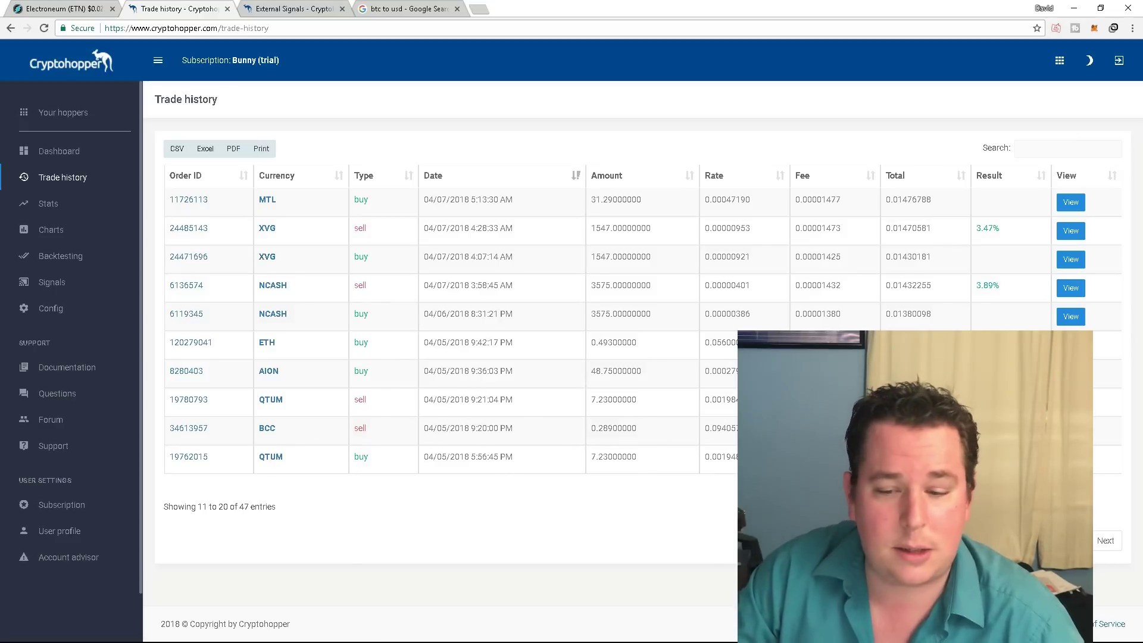
click(1105, 541)
click(973, 541)
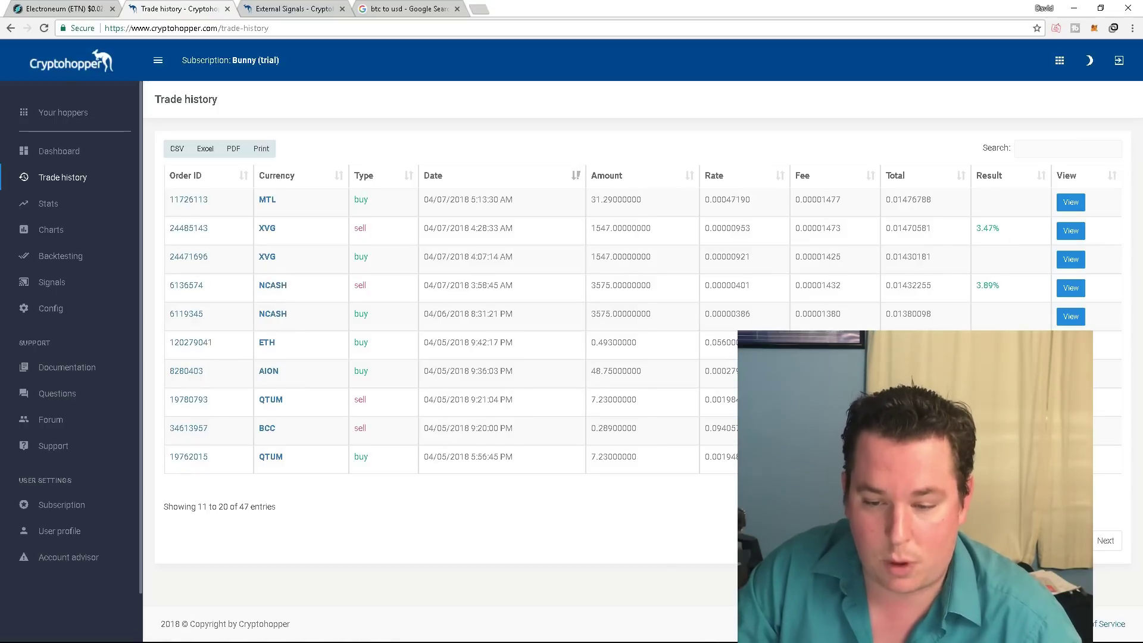
double_click(988, 287)
double_click(988, 229)
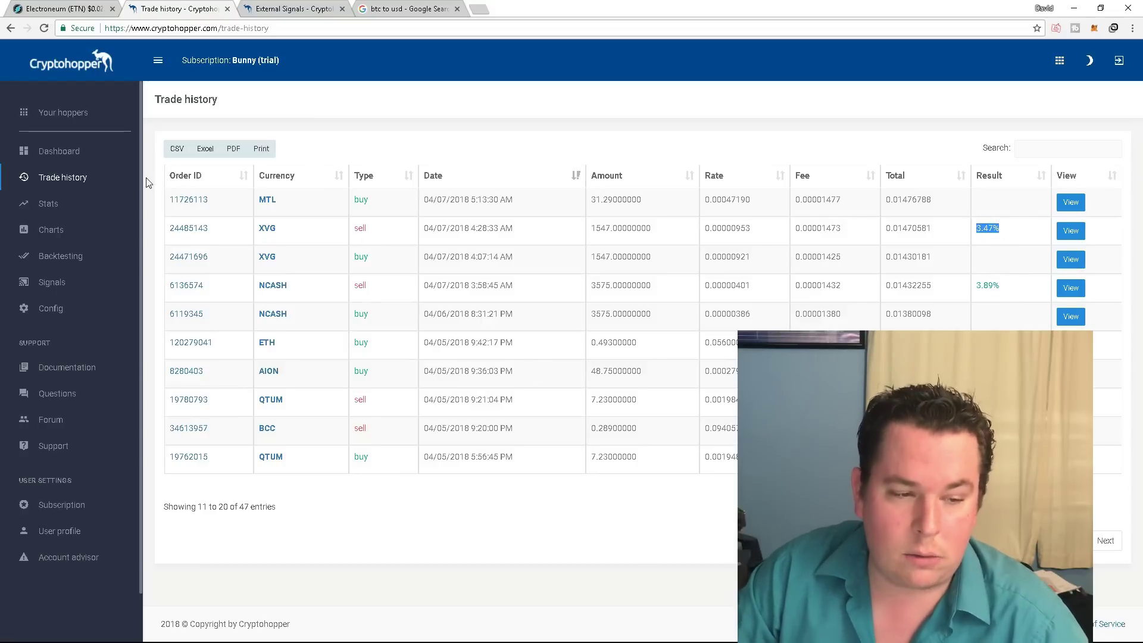
Go to the dashboard and check the cost, result and age in the summary of open positions
click(47, 153)
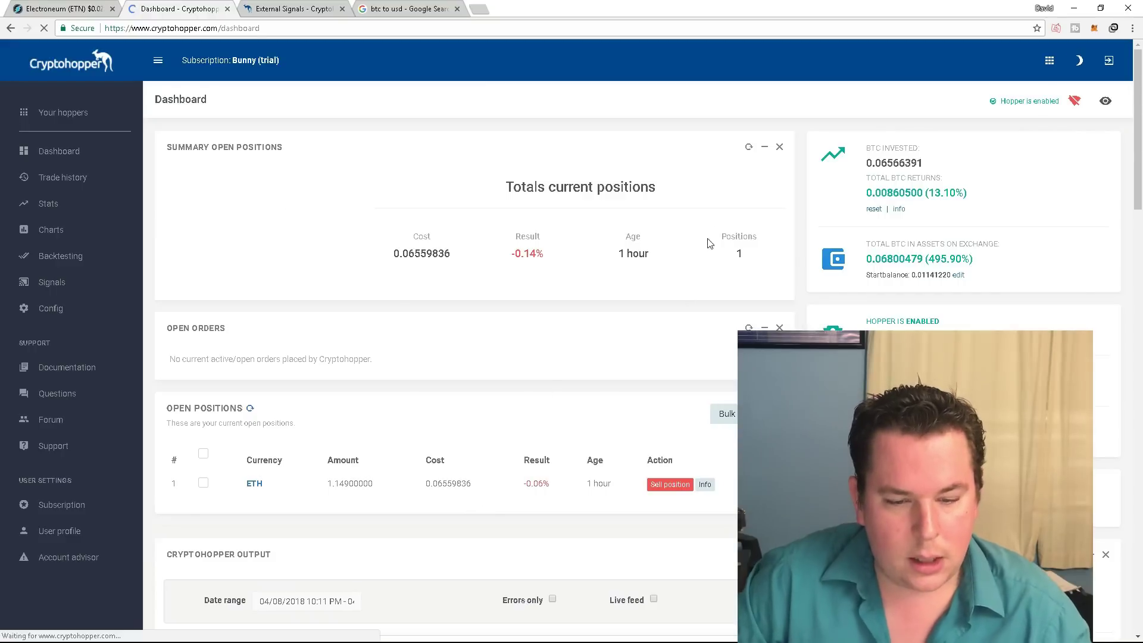
scroll(681, 316, down, 1)
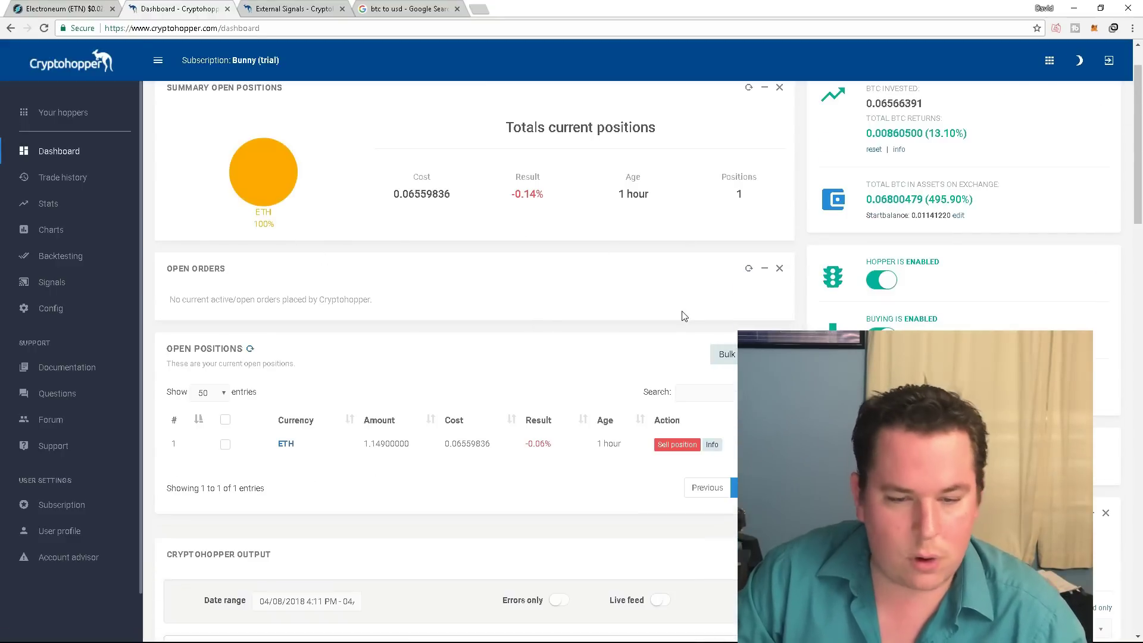
scroll(681, 316, up, 1)
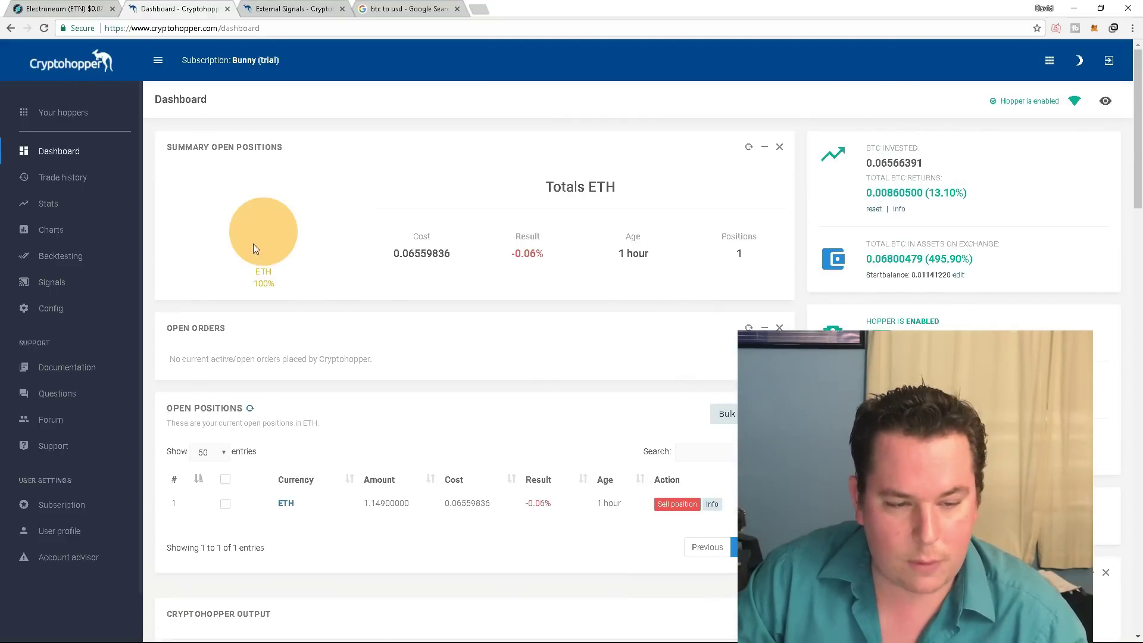
triple_click(443, 253)
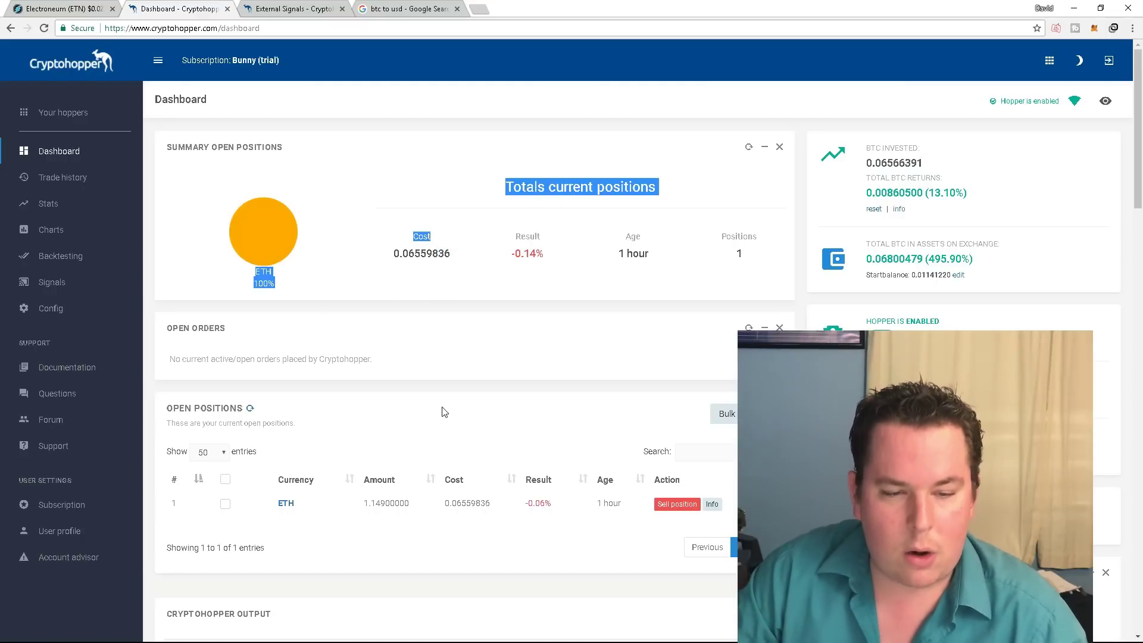
click(441, 288)
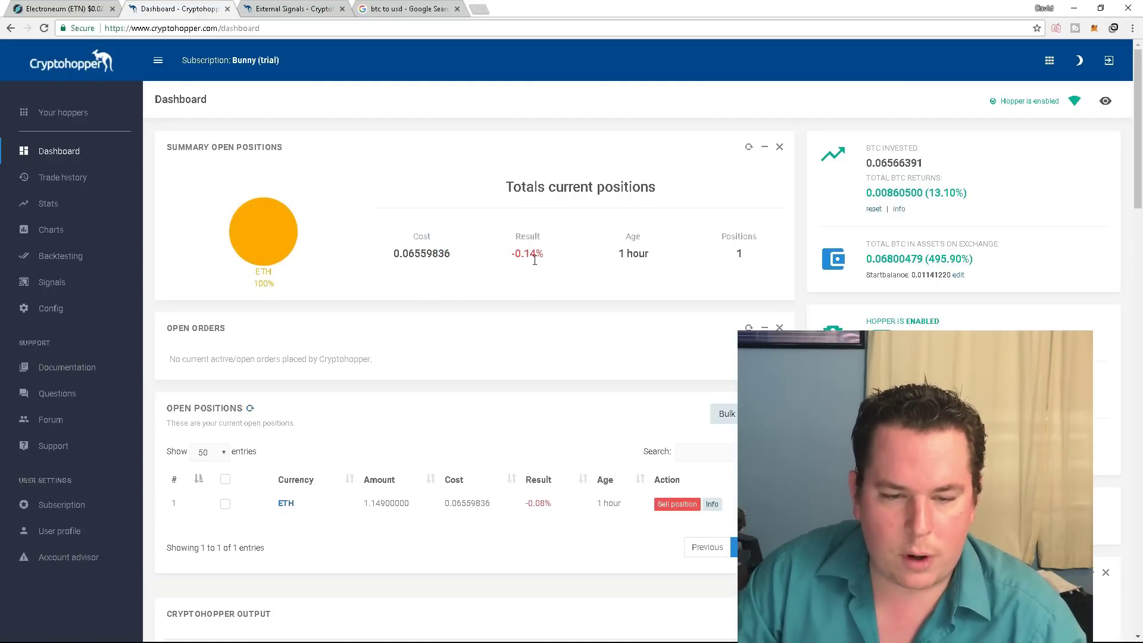
double_click(658, 257)
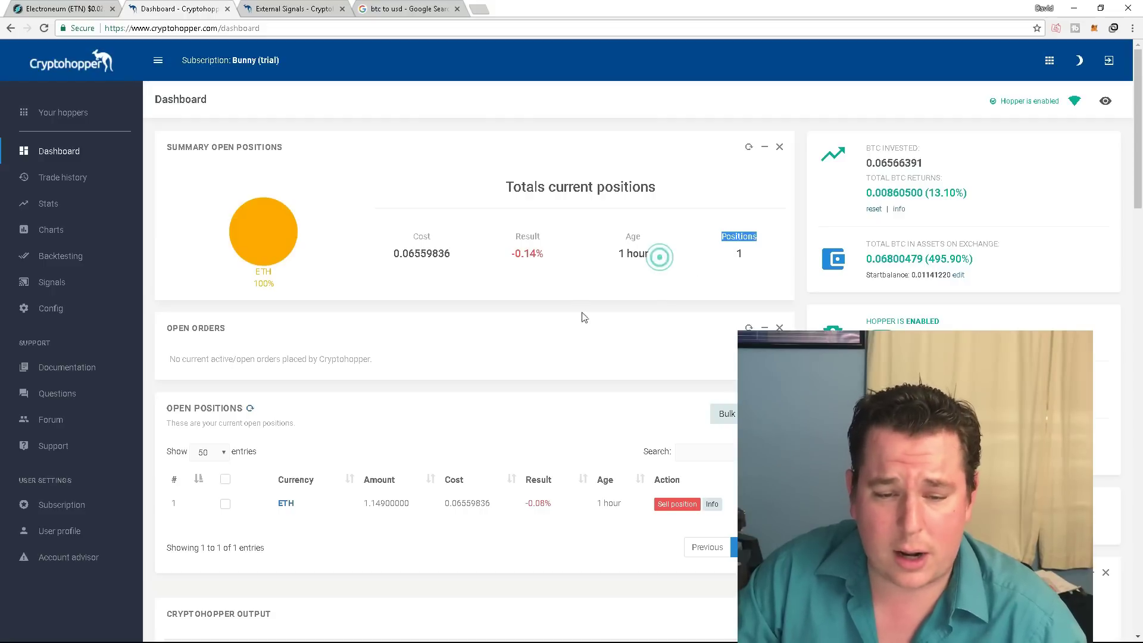
click(613, 278)
Look over the open ETH position, the hopper, buying and selling switches, and the panic option for selling positions
scroll(738, 225, down, 1)
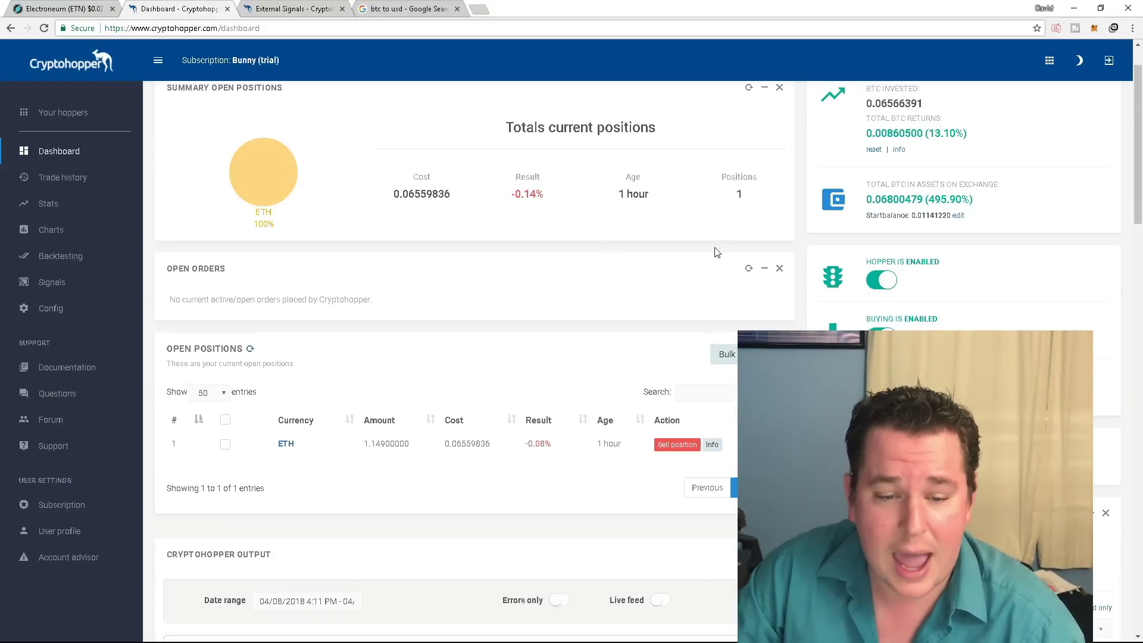
scroll(415, 402, down, 3)
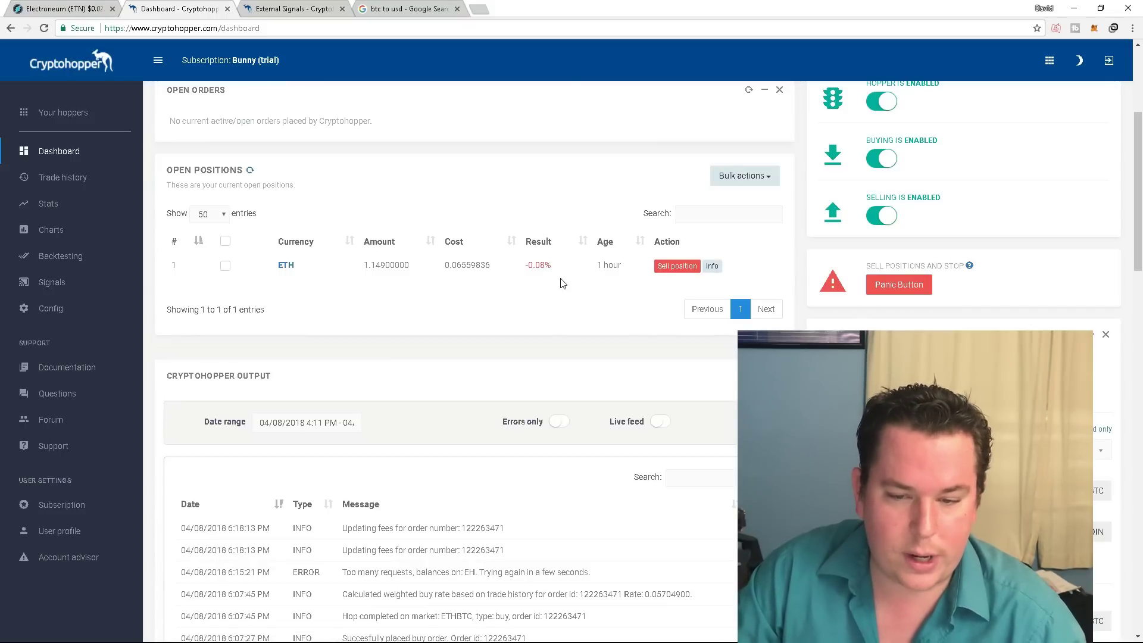
scroll(636, 344, up, 2)
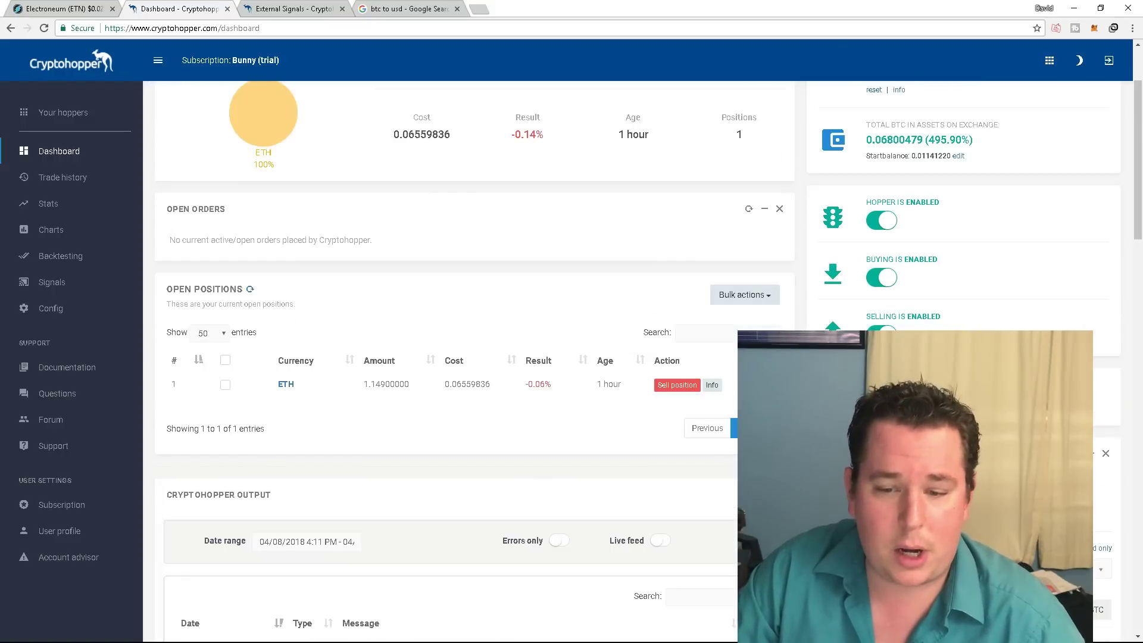
scroll(470, 357, down, 4)
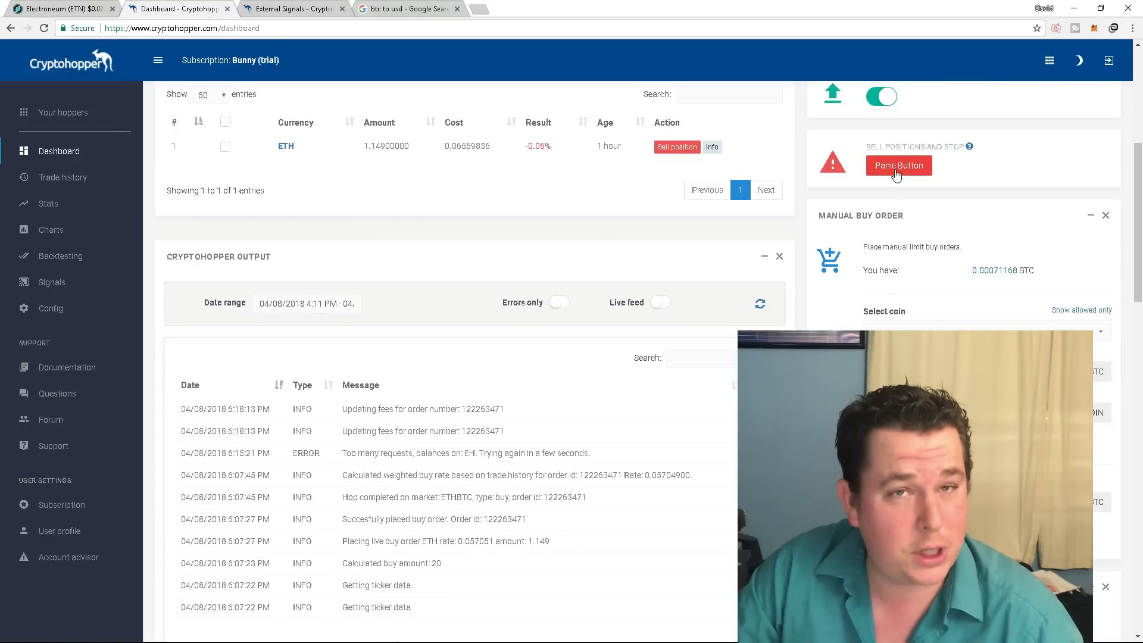
scroll(896, 173, up, 3)
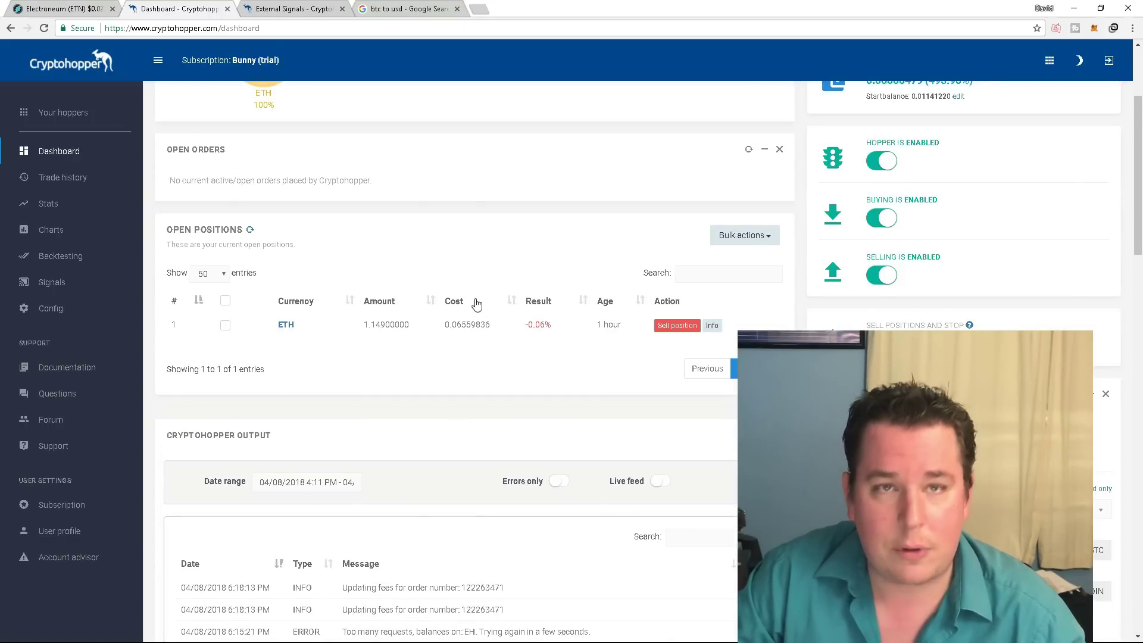
scroll(469, 380, up, 1)
scroll(469, 380, up, 1)
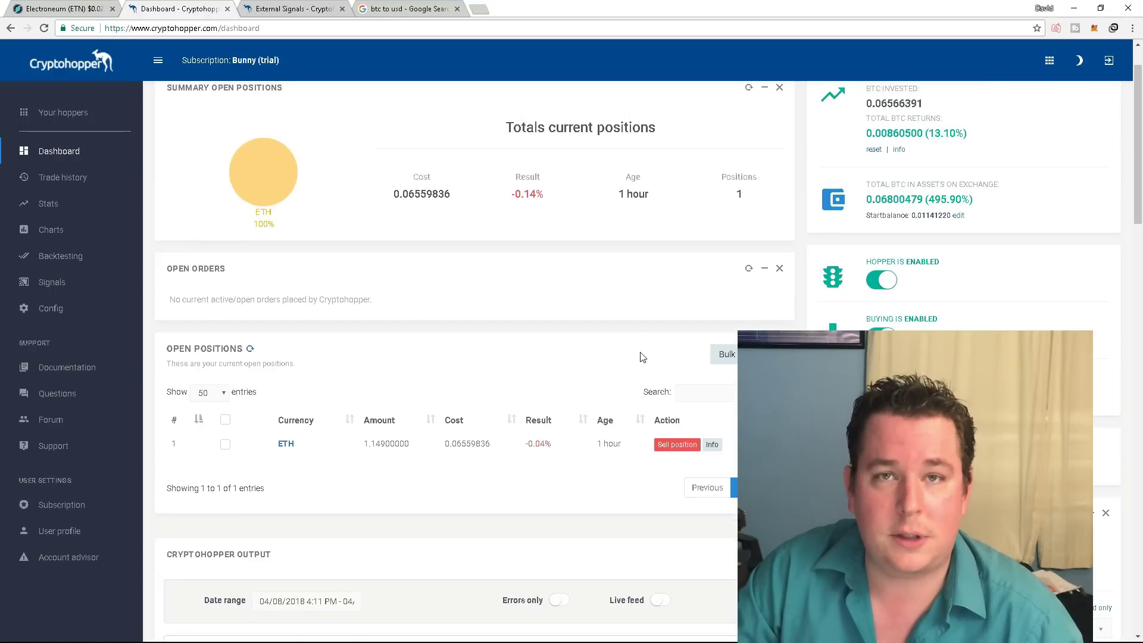
Find the new ETH target entry in the Cryptohopper output log and read the ticker data entries that followed it
scroll(642, 357, down, 3)
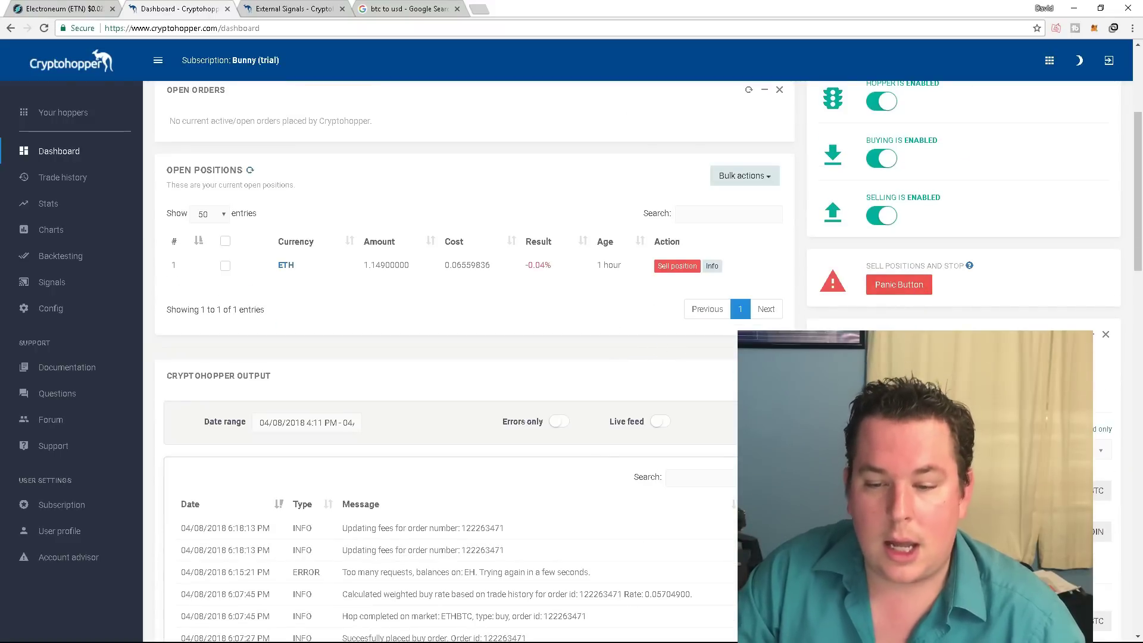
scroll(589, 387, down, 4)
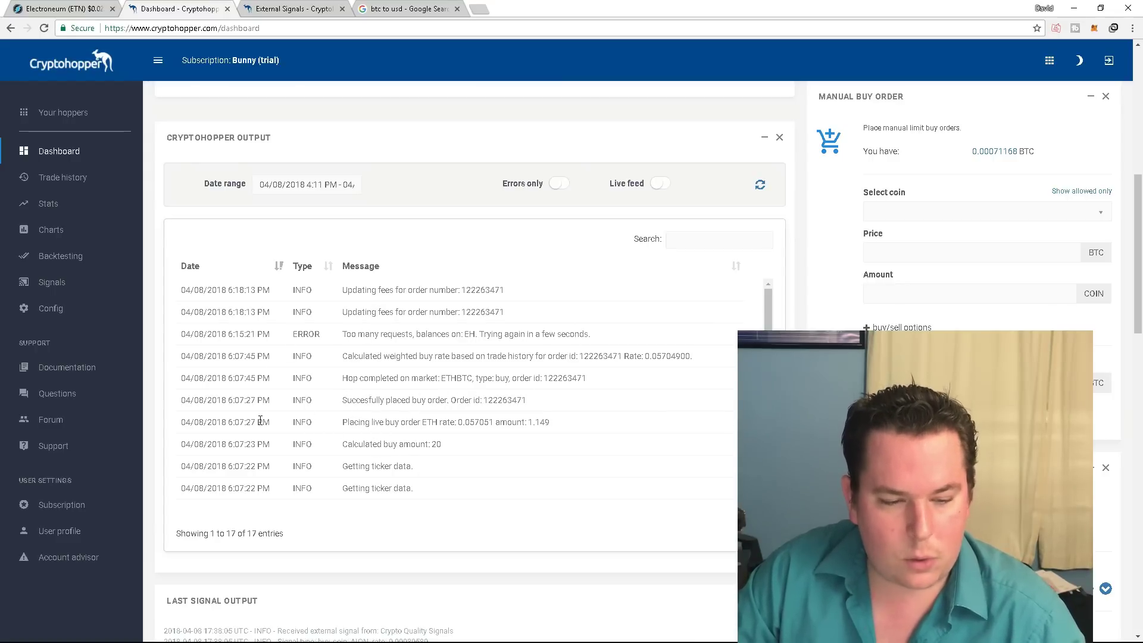
scroll(441, 414, down, 2)
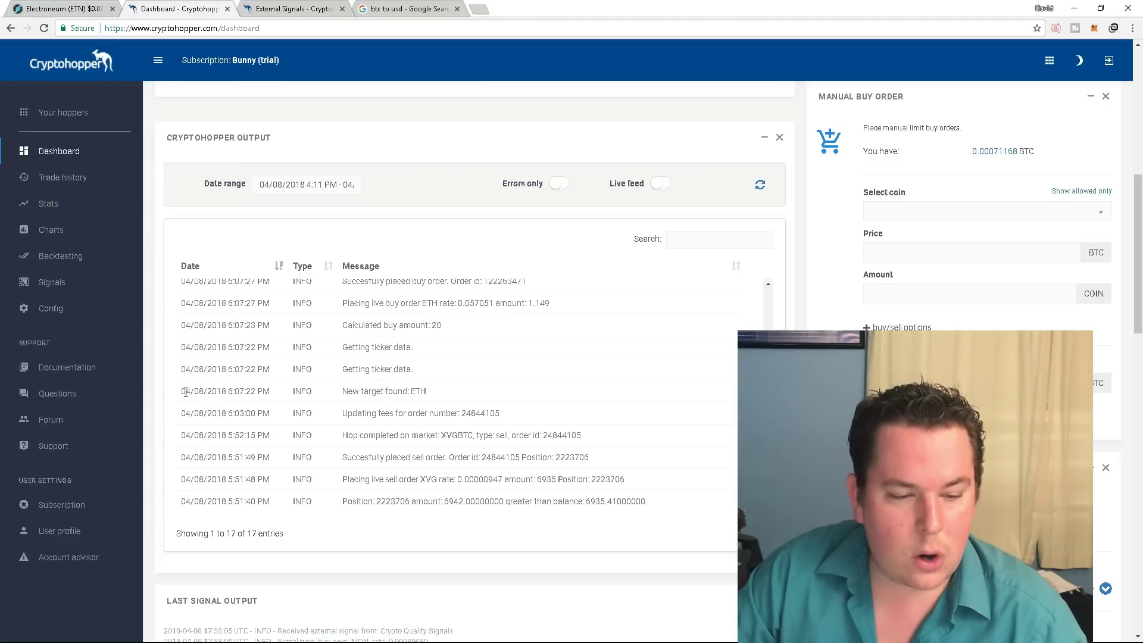
drag(185, 391, 452, 394)
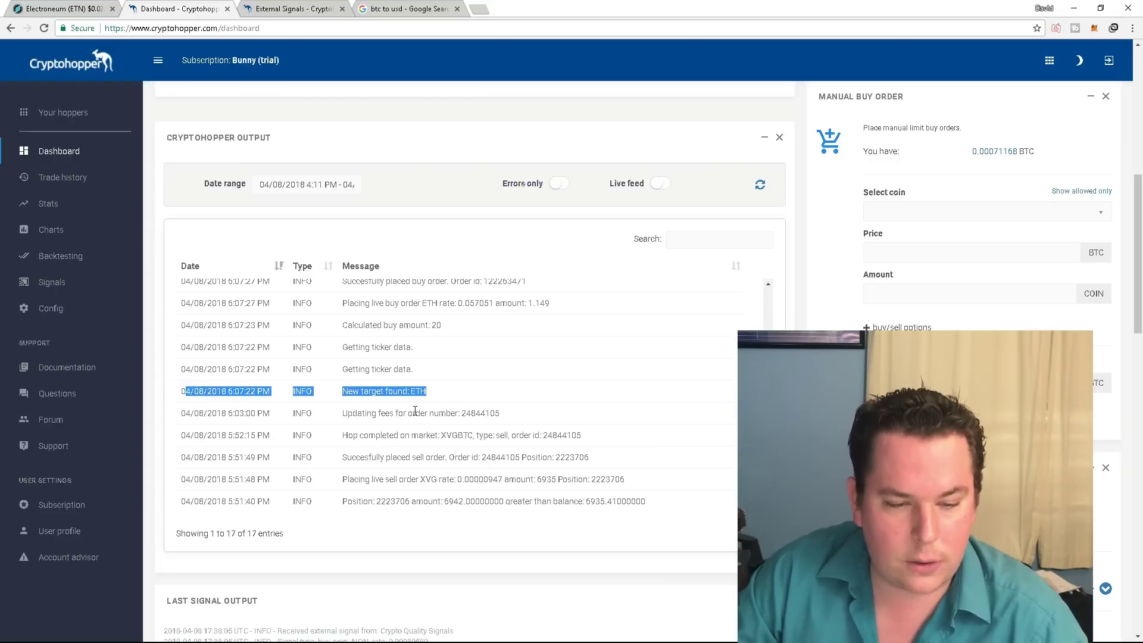
scroll(415, 410, up, 1)
drag(419, 434, 391, 416)
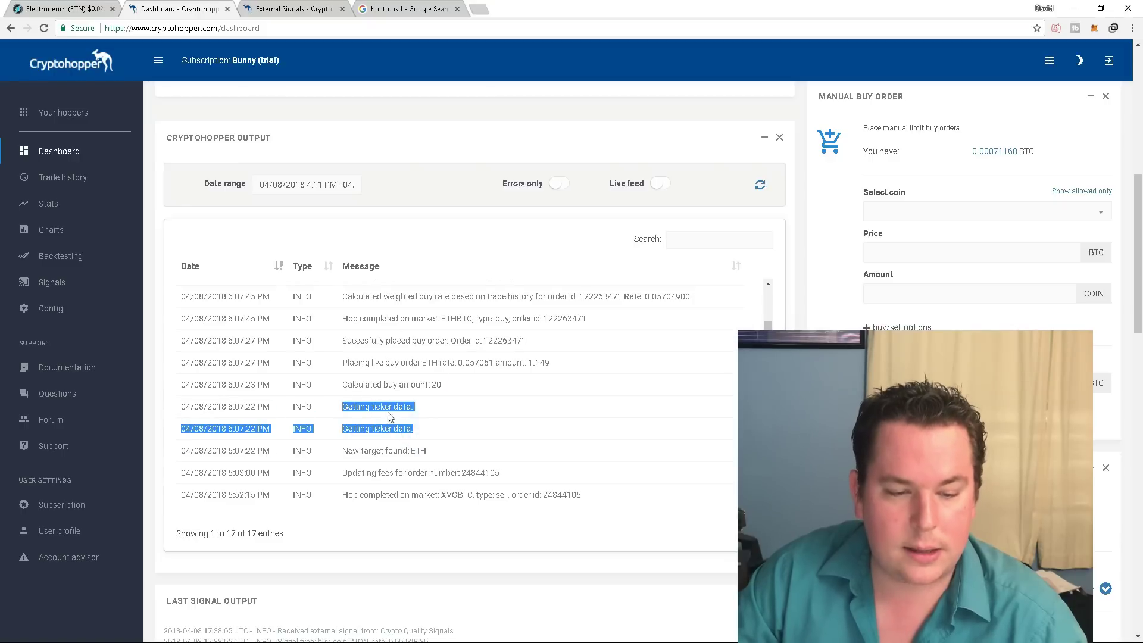
click(439, 449)
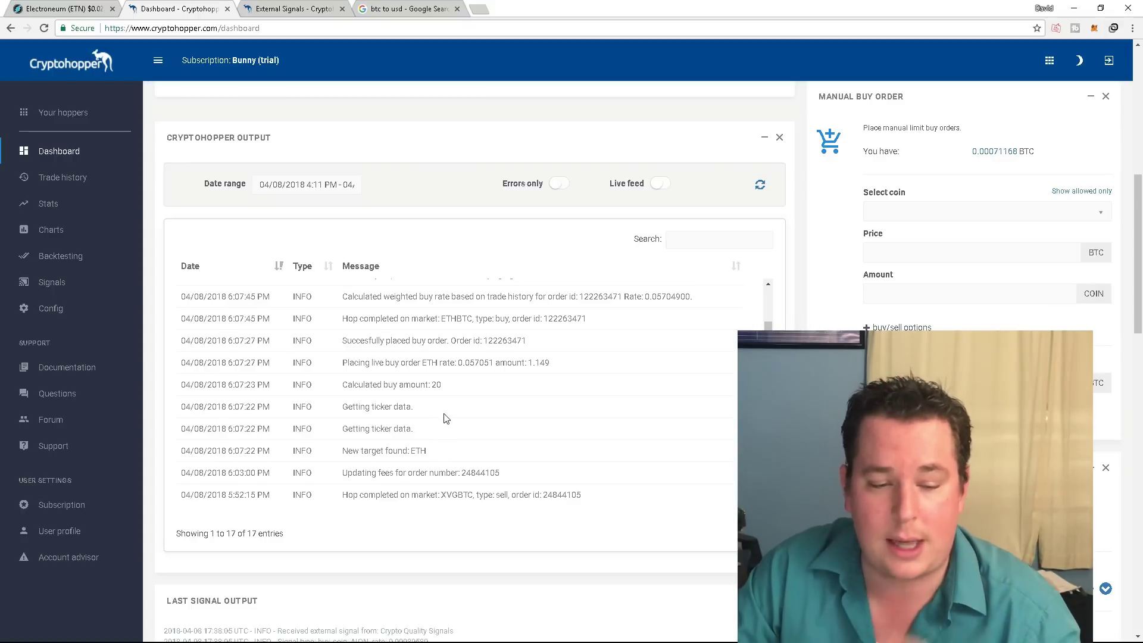
Trace the ETH buy in the output log from order placement through hop completion to the weighted buy rate calculation
scroll(446, 419, up, 2)
drag(338, 422, 534, 422)
drag(347, 400, 602, 411)
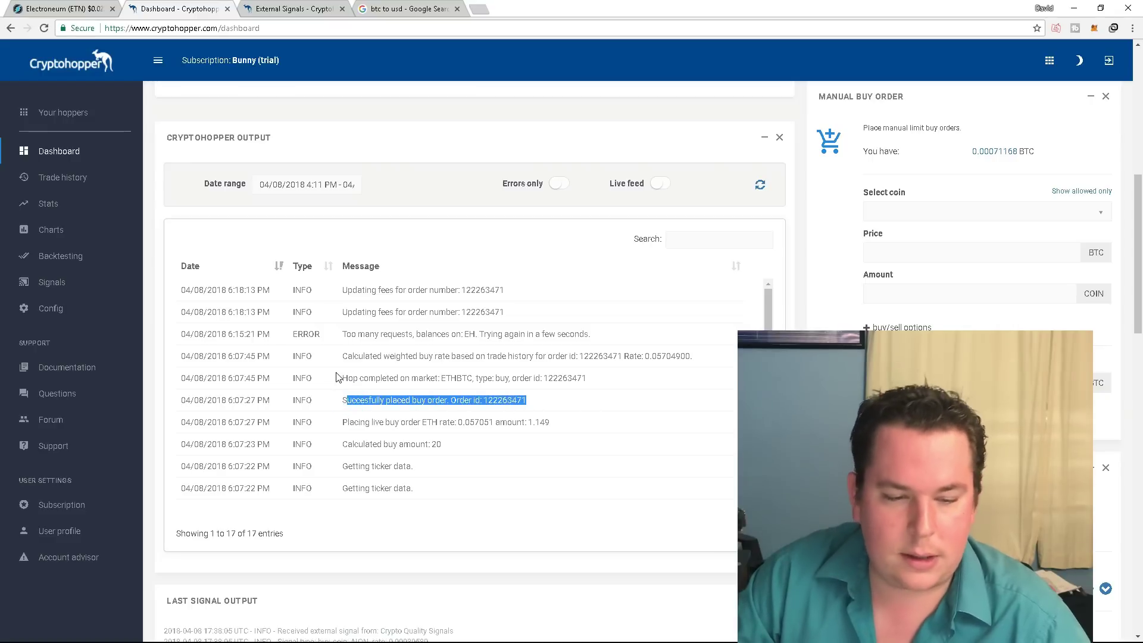
drag(347, 378, 553, 379)
scroll(381, 424, up, 1)
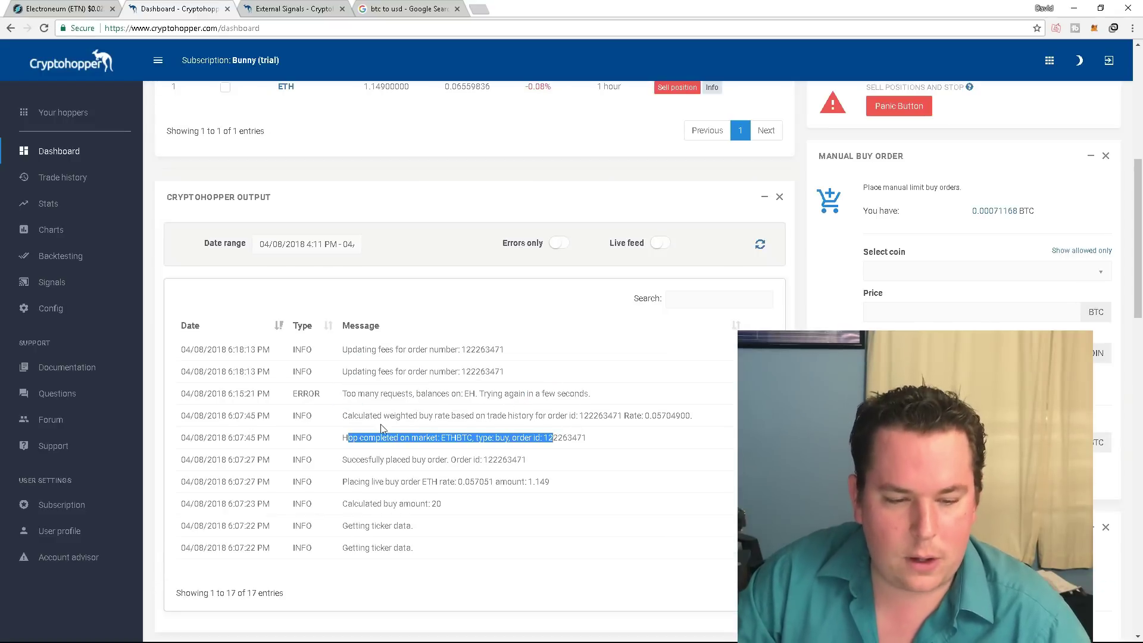
drag(347, 416, 599, 420)
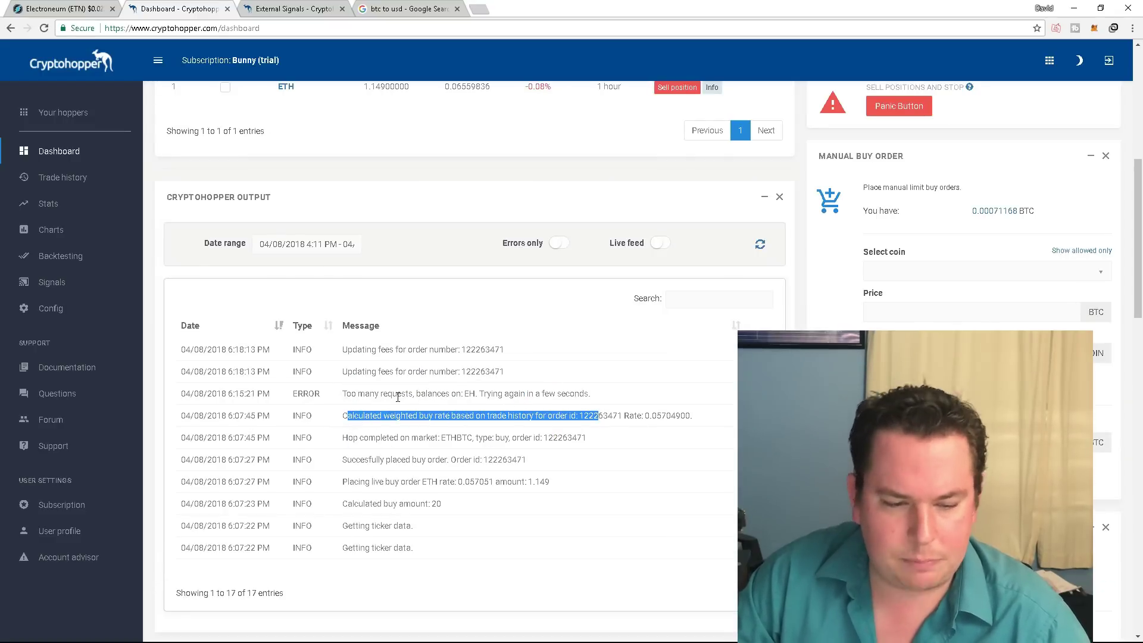
Recheck the open ETH position and review the last signal output beneath the log
scroll(362, 392, up, 2)
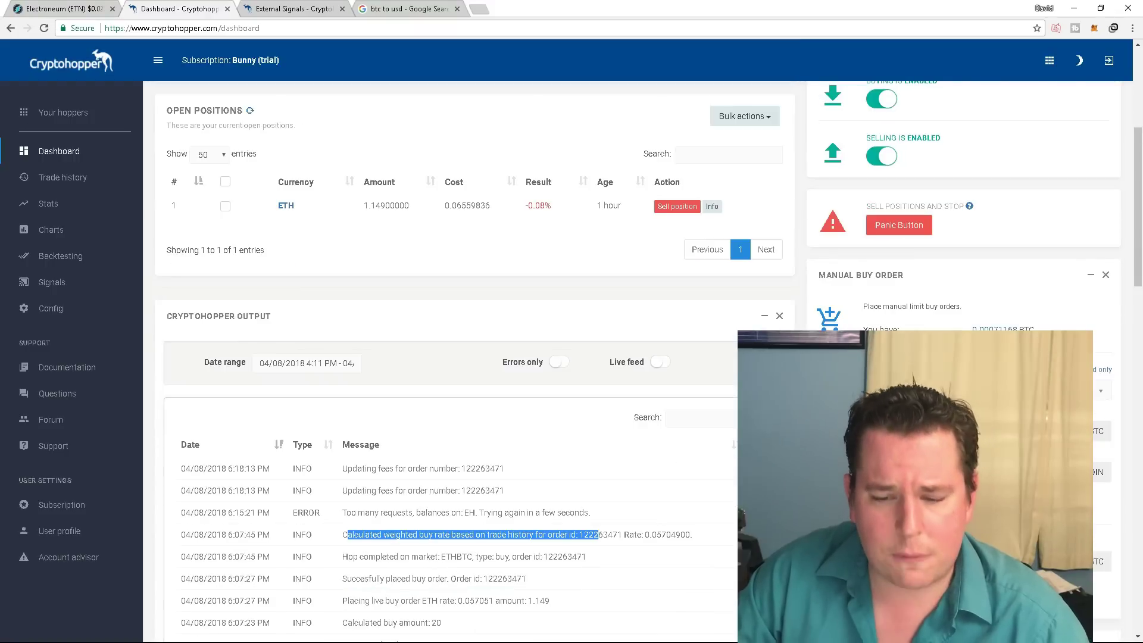
scroll(417, 357, down, 6)
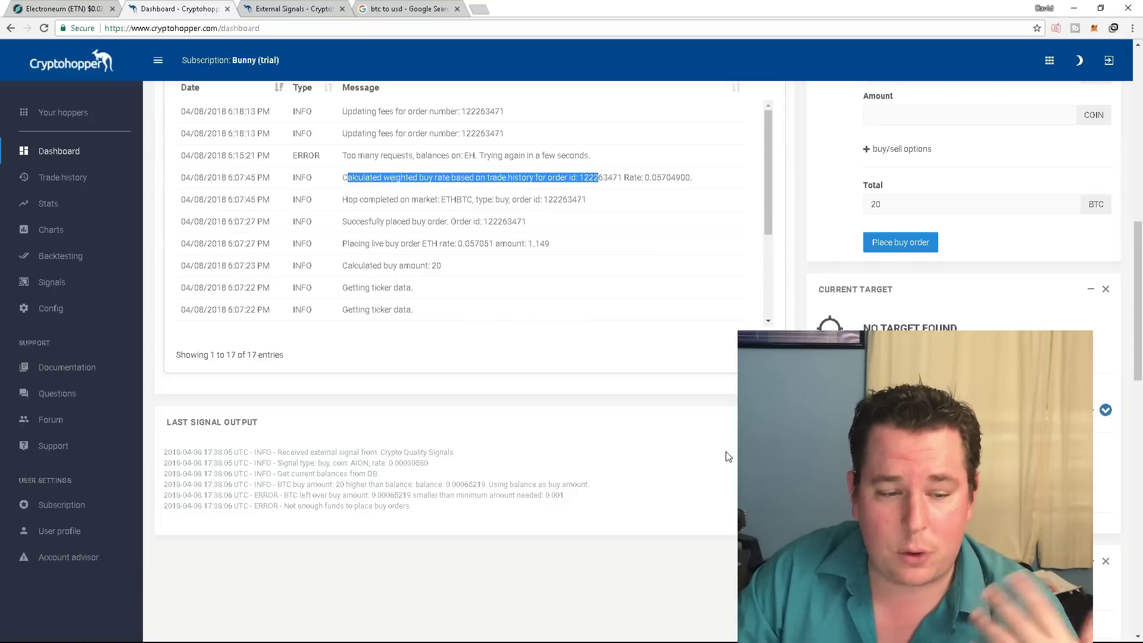
scroll(506, 412, up, 3)
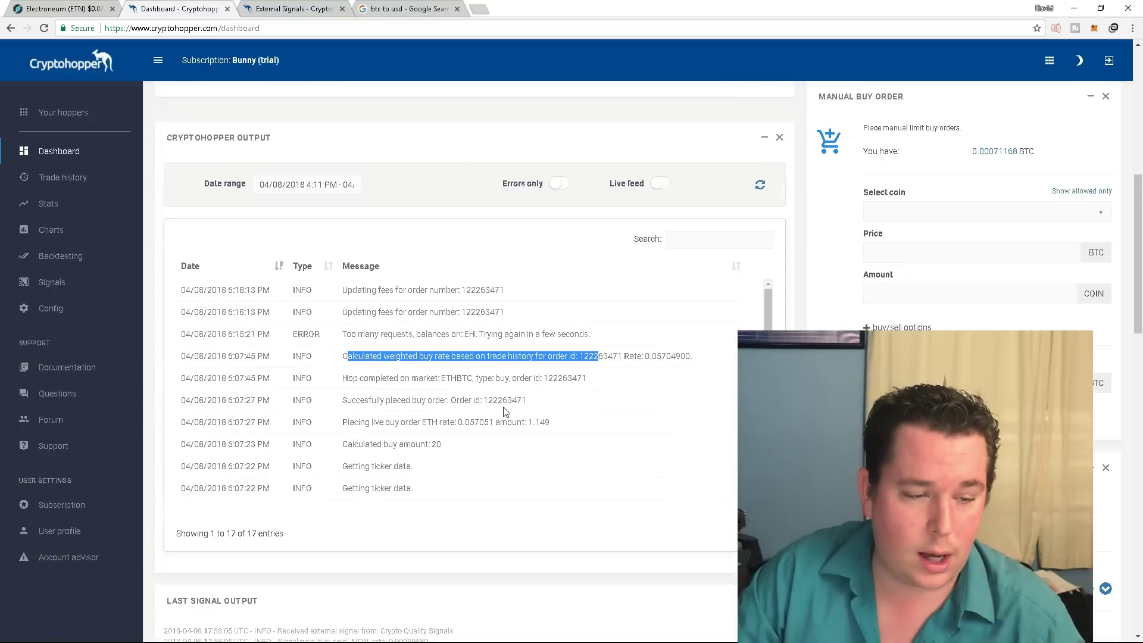
Open the hopper's configuration and view the available base currency options without changing the selection
click(50, 310)
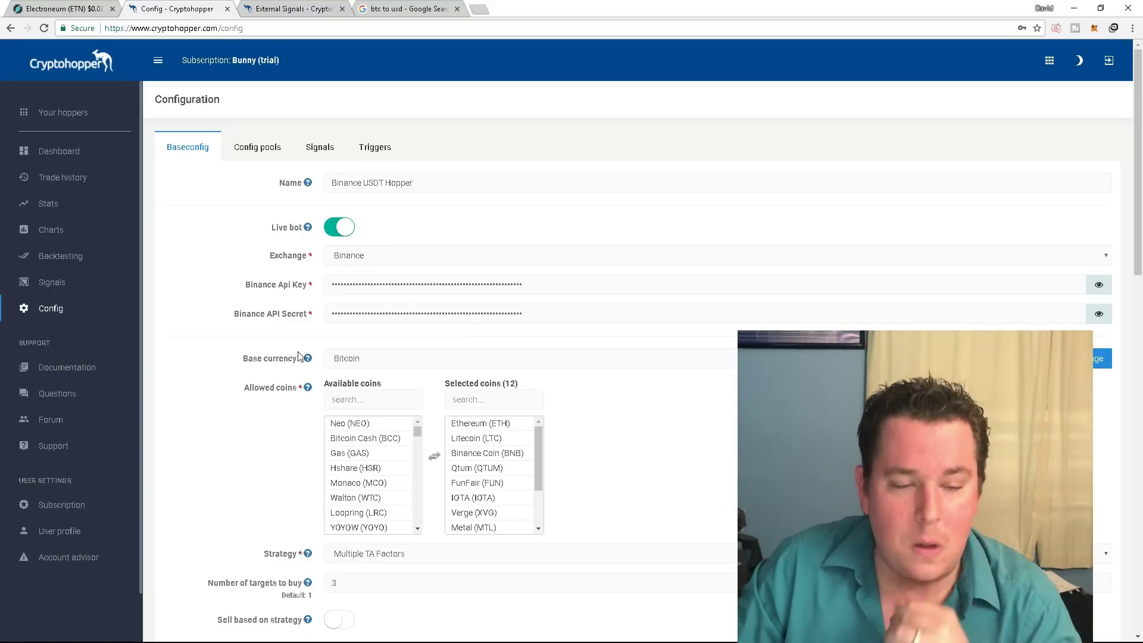
scroll(224, 400, down, 1)
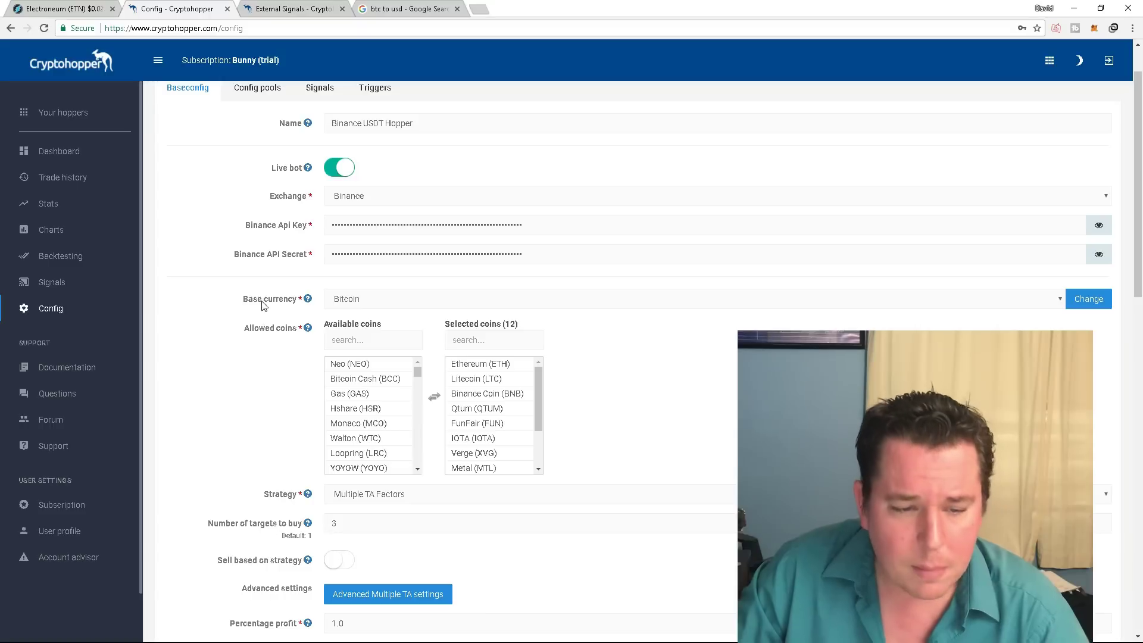
click(1057, 303)
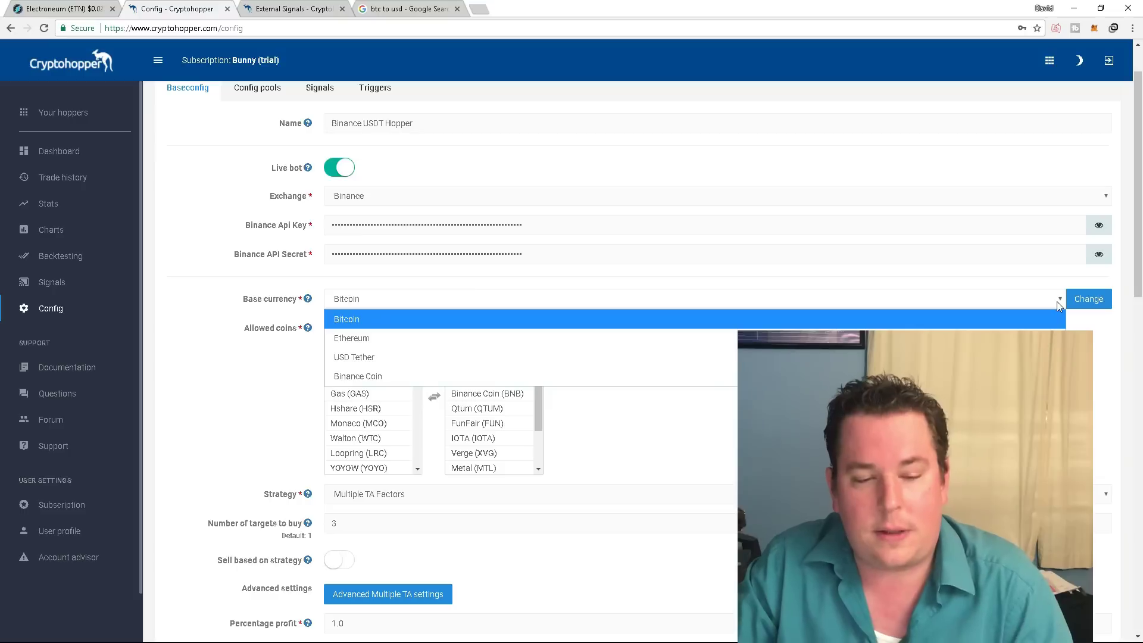
click(1135, 295)
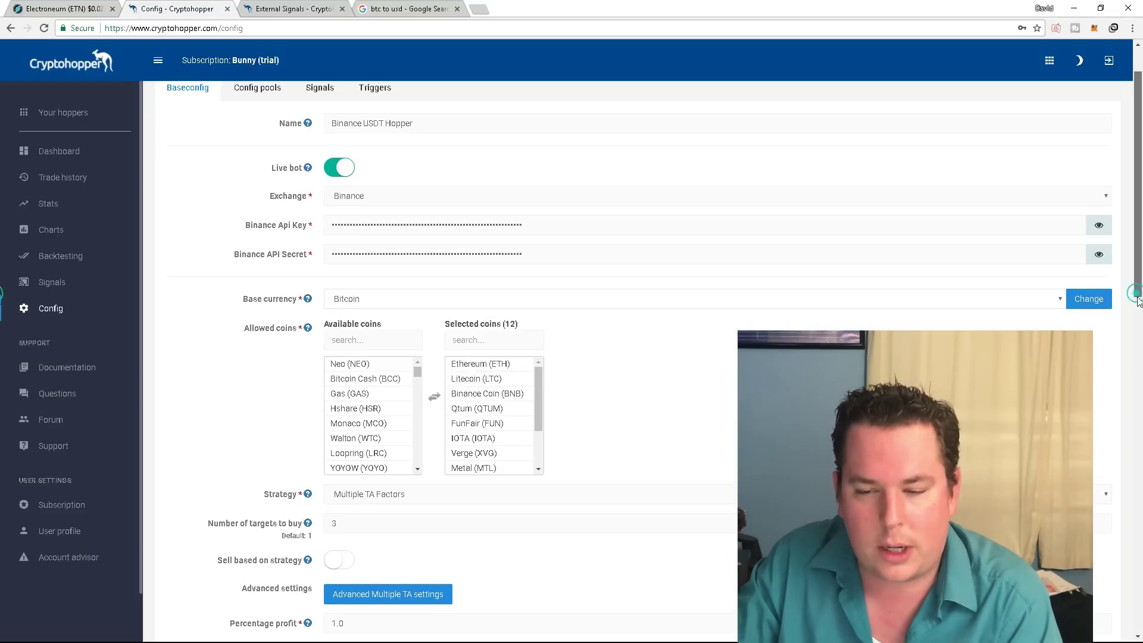
drag(1136, 301, 1136, 331)
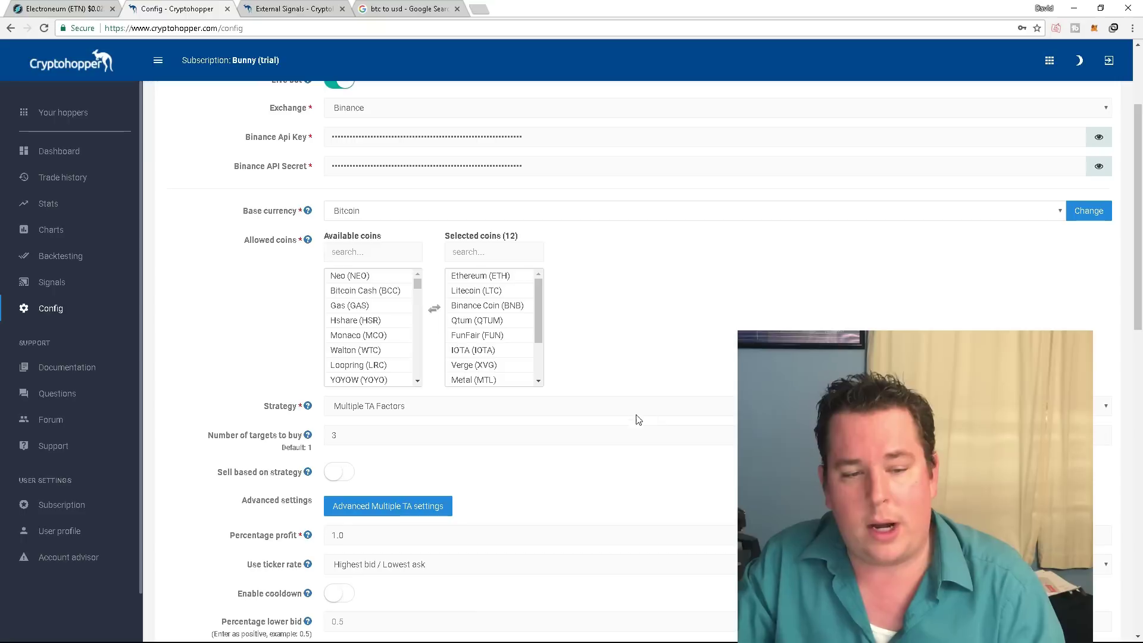
Browse the available coins in the allowed coins setting and compare them with the selected coins
scroll(378, 307, down, 2)
scroll(379, 307, up, 2)
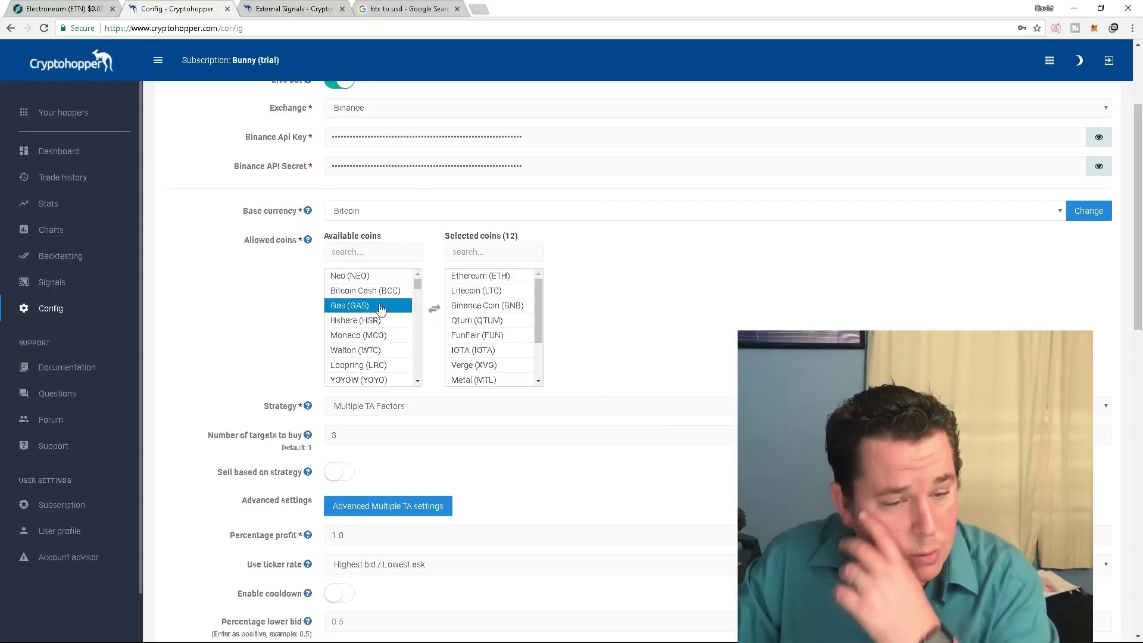
scroll(378, 304, down, 6)
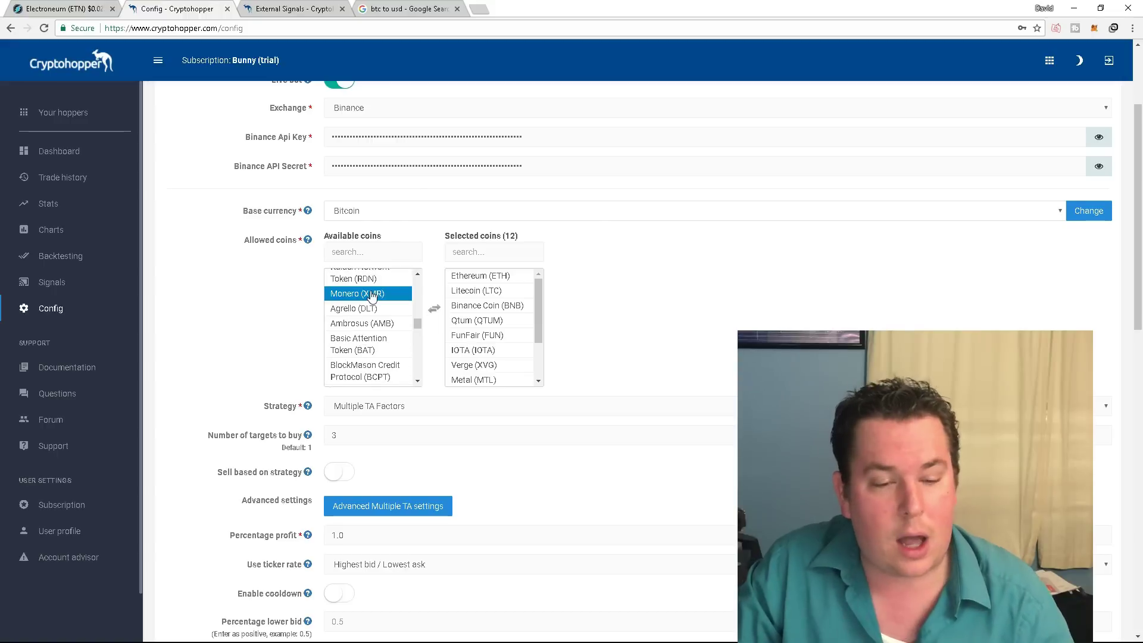
scroll(372, 296, down, 8)
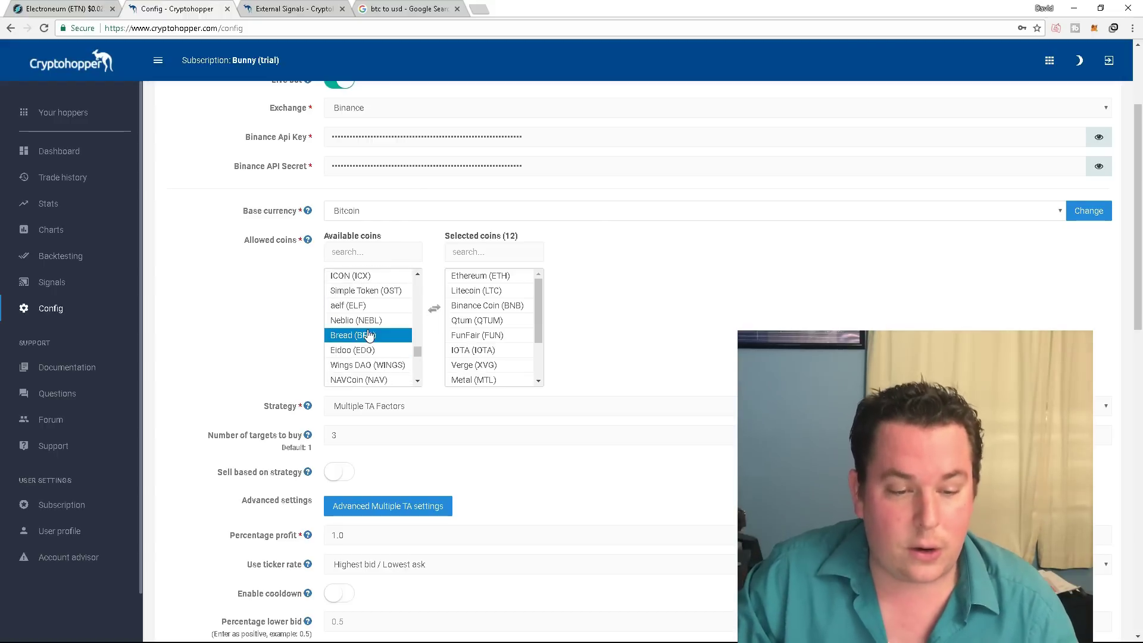
scroll(369, 335, down, 3)
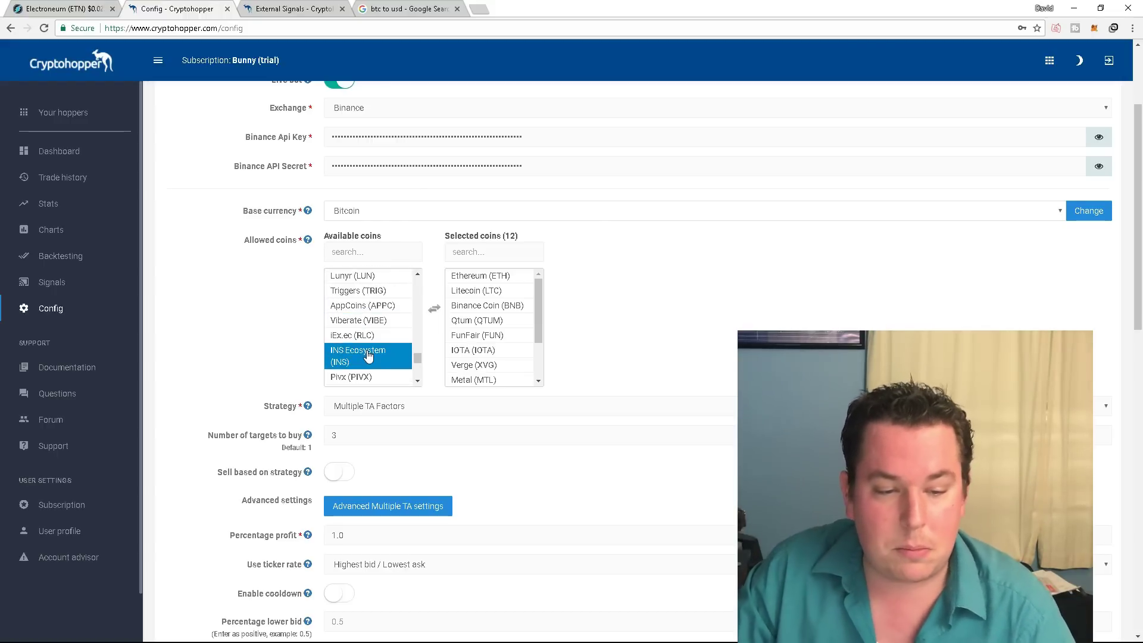
scroll(369, 351, up, 5)
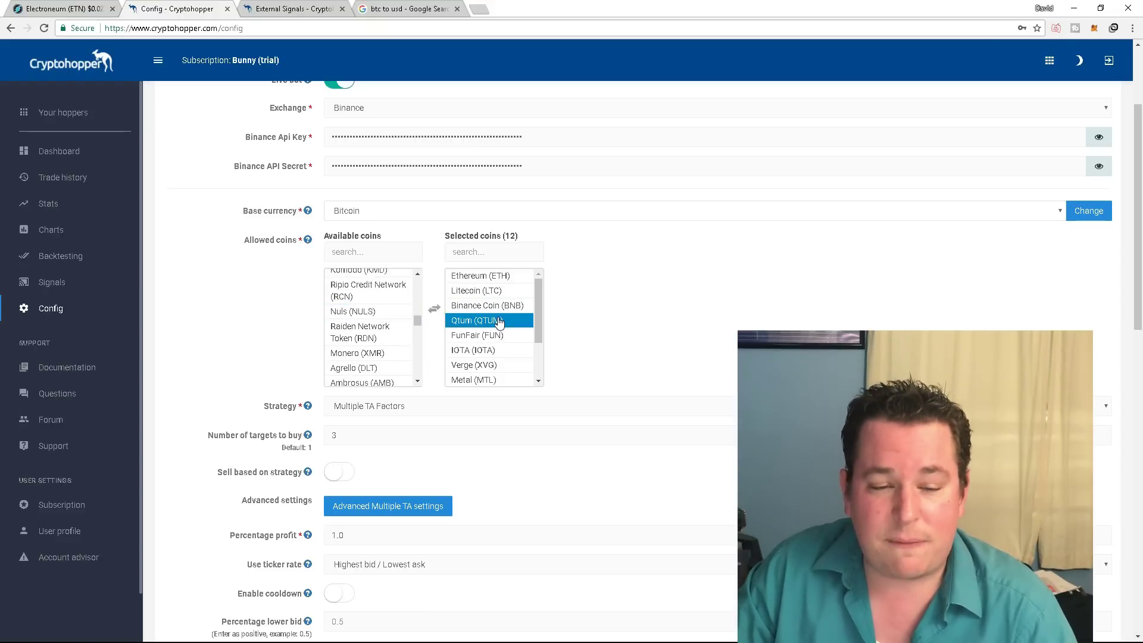
scroll(501, 339, up, 2)
scroll(662, 415, down, 1)
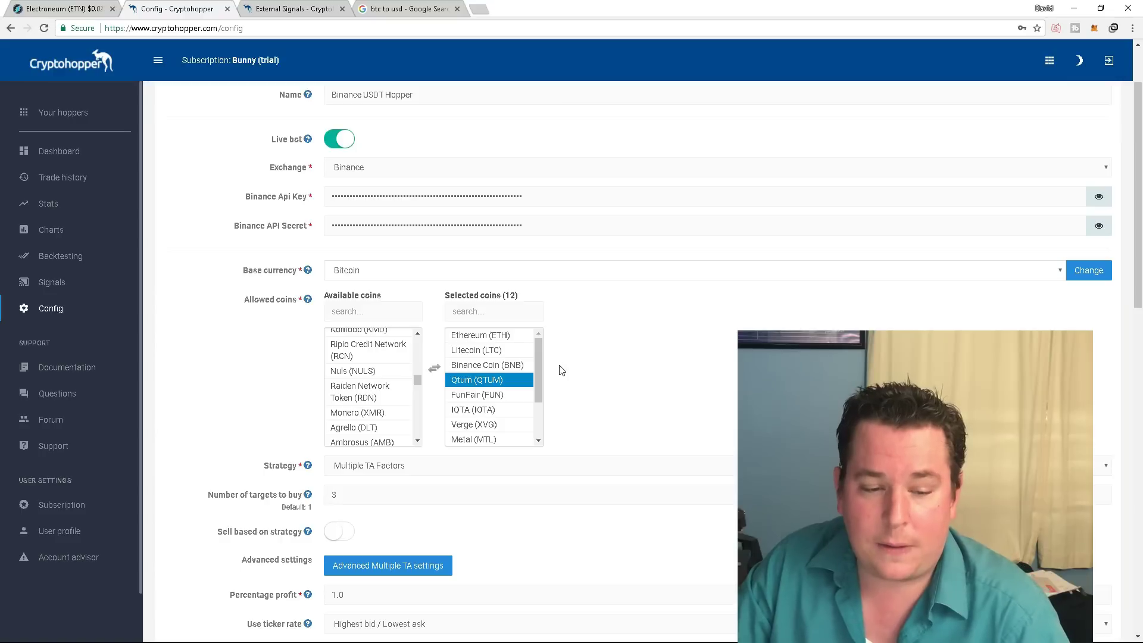
Look through the full list of selected coins in the allowed coins setting
click(527, 351)
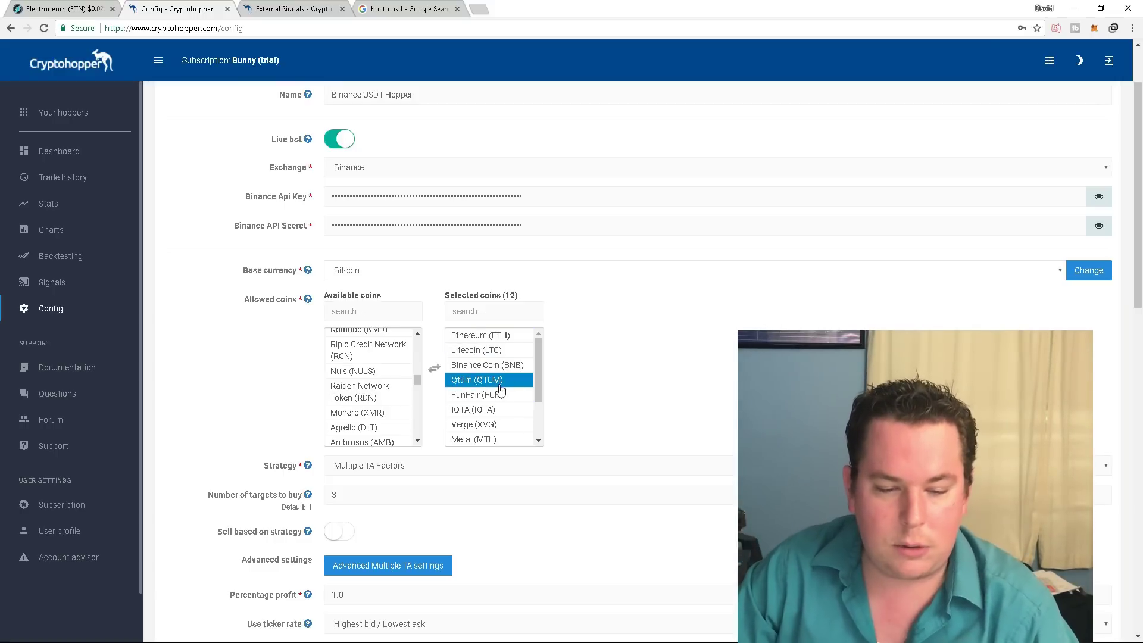
scroll(496, 412, down, 2)
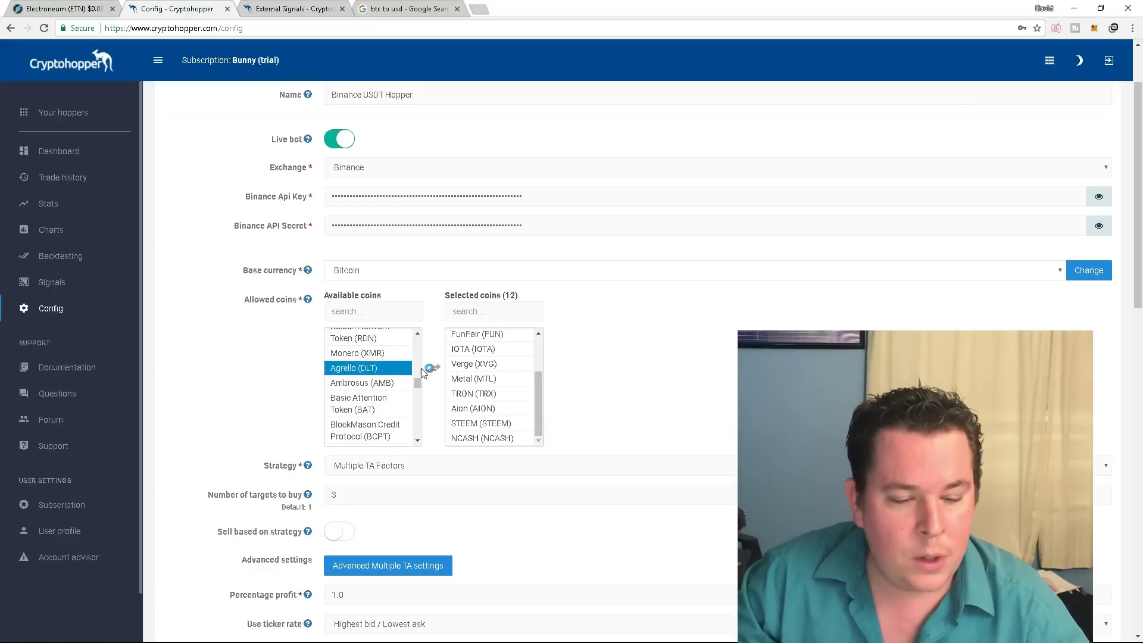
scroll(213, 408, down, 1)
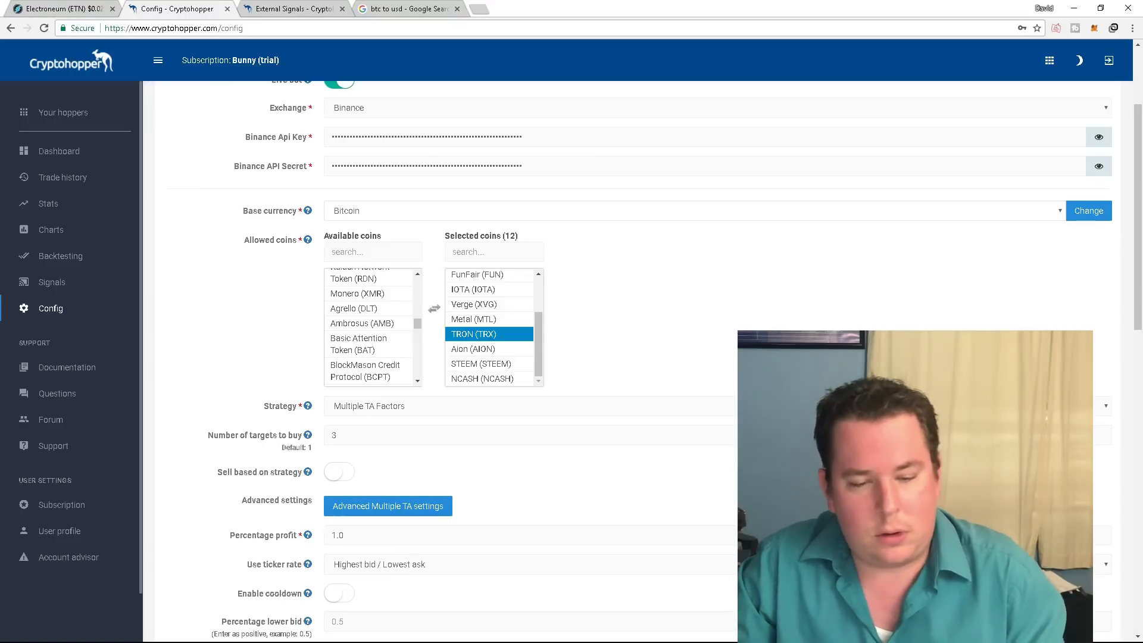
View the available strategies, keep Multiple TA Factors, and review the targets-to-buy, strategy-based selling and percentage profit settings
click(1107, 408)
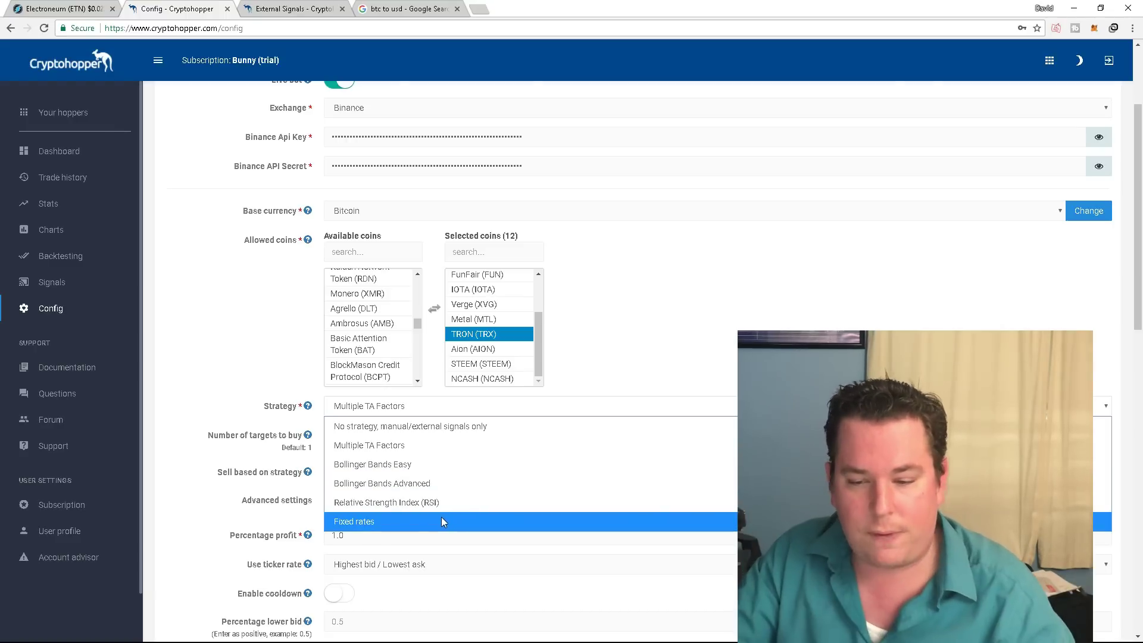
click(461, 453)
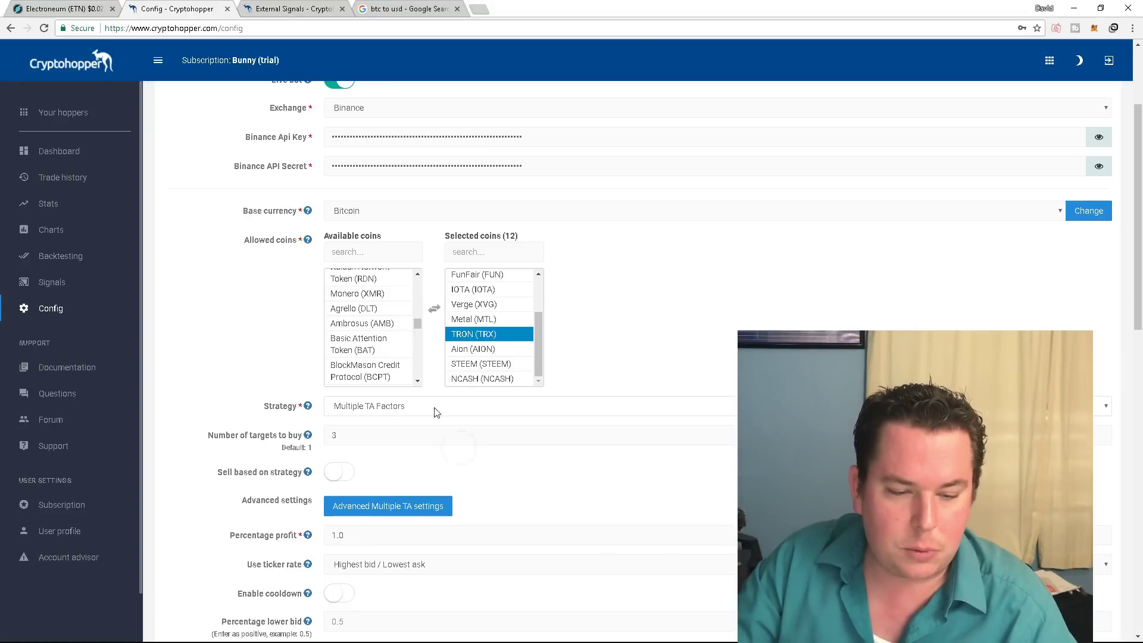
scroll(205, 357, down, 1)
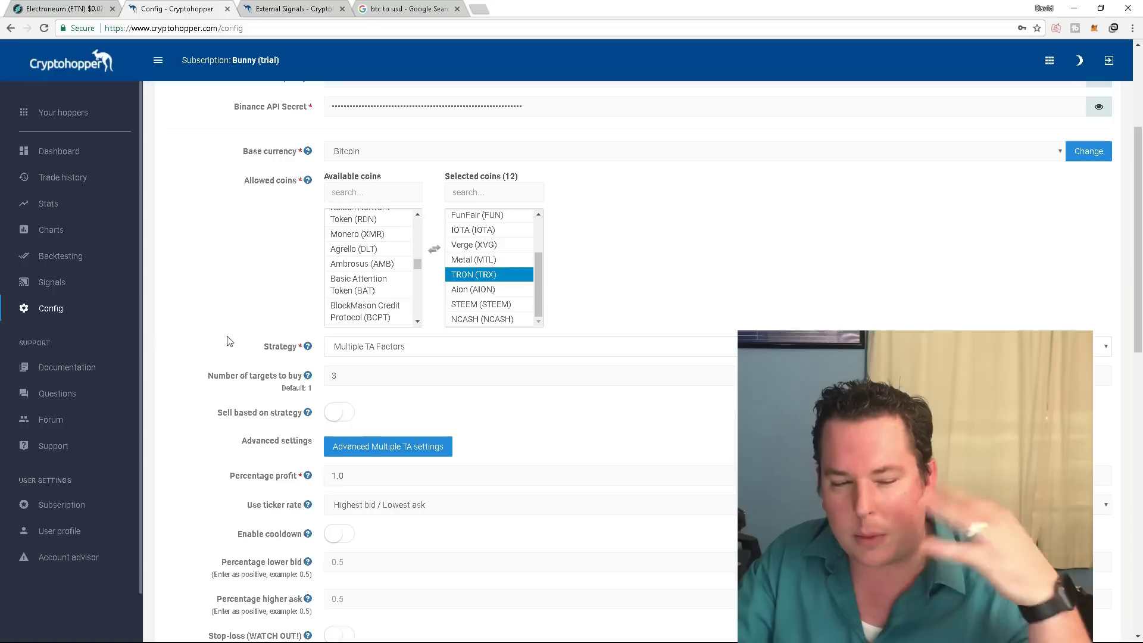
scroll(404, 427, down, 1)
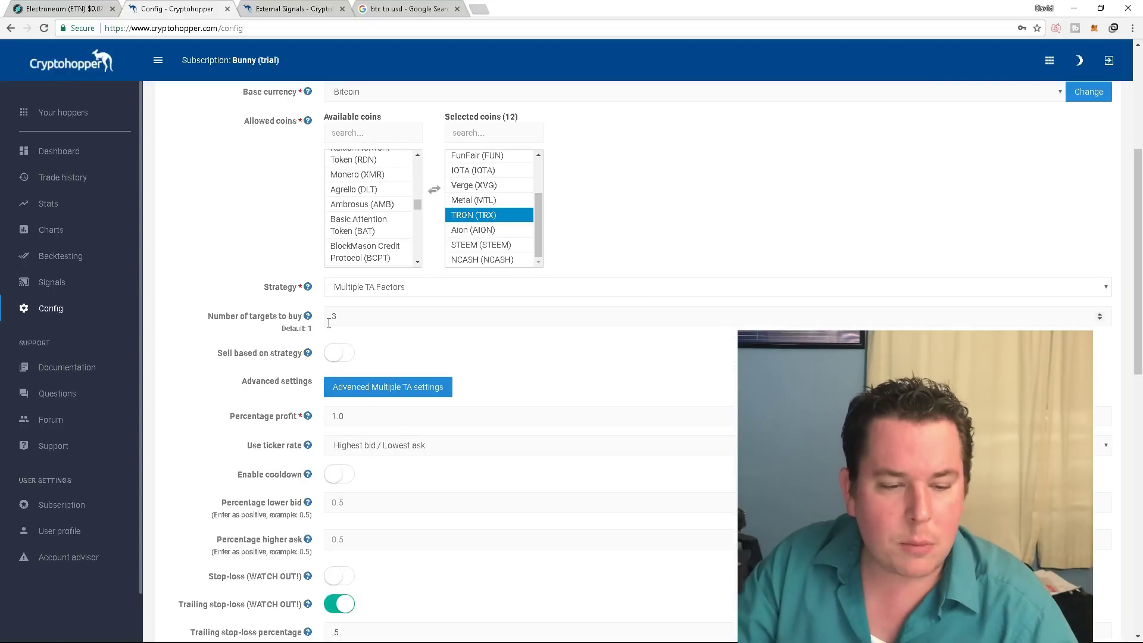
scroll(201, 348, down, 1)
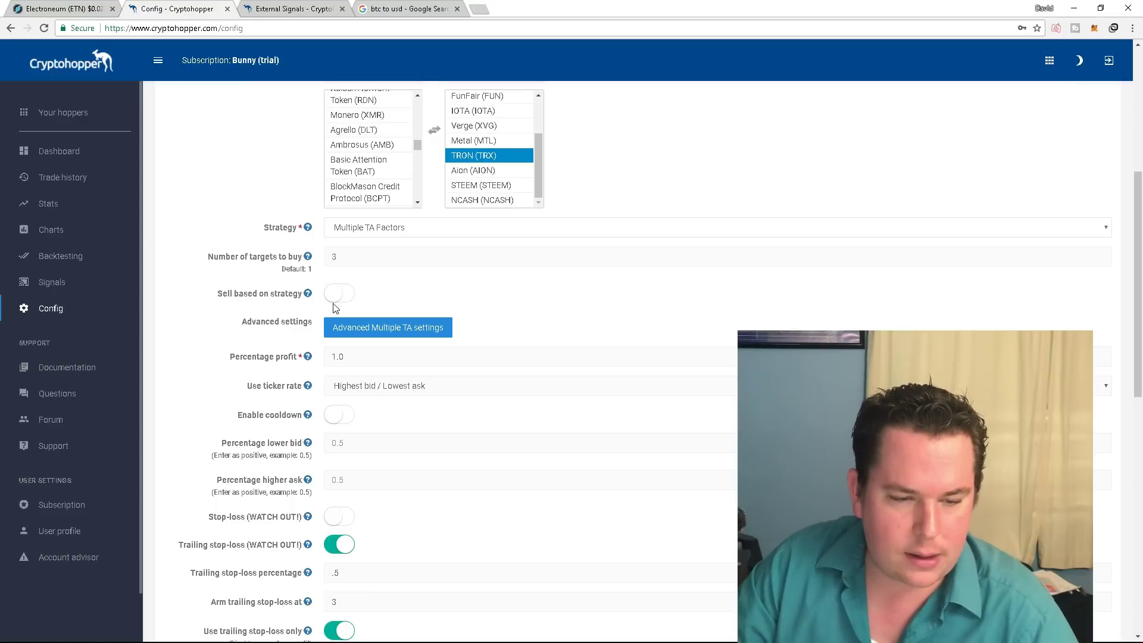
scroll(261, 313, down, 1)
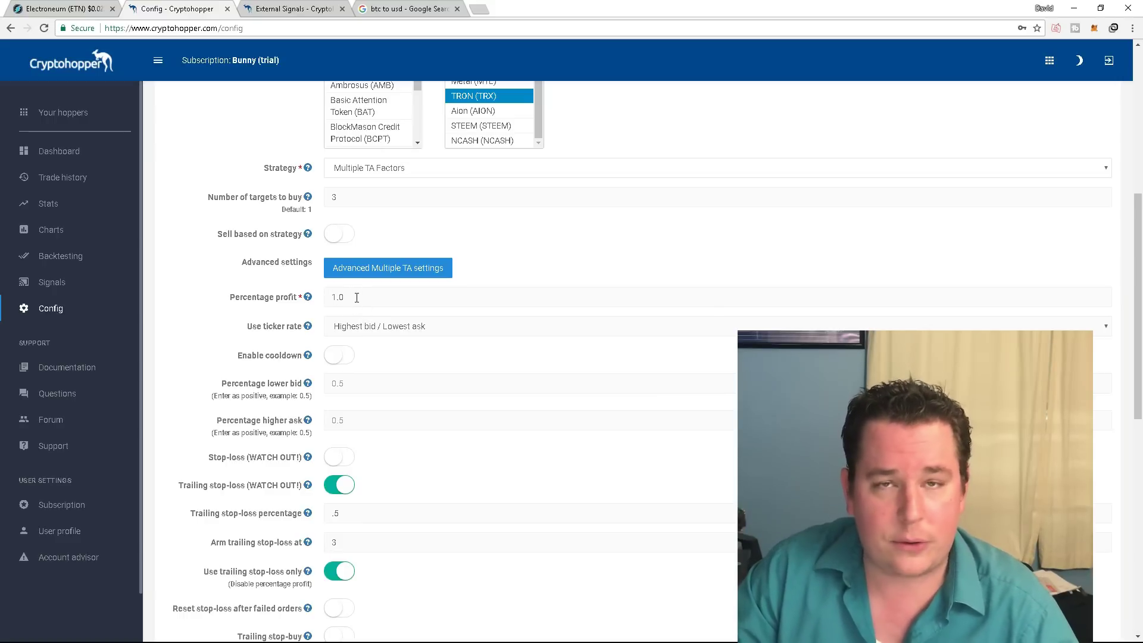
Enter .5 as the trailing stop-loss percentage
scroll(354, 297, down, 1)
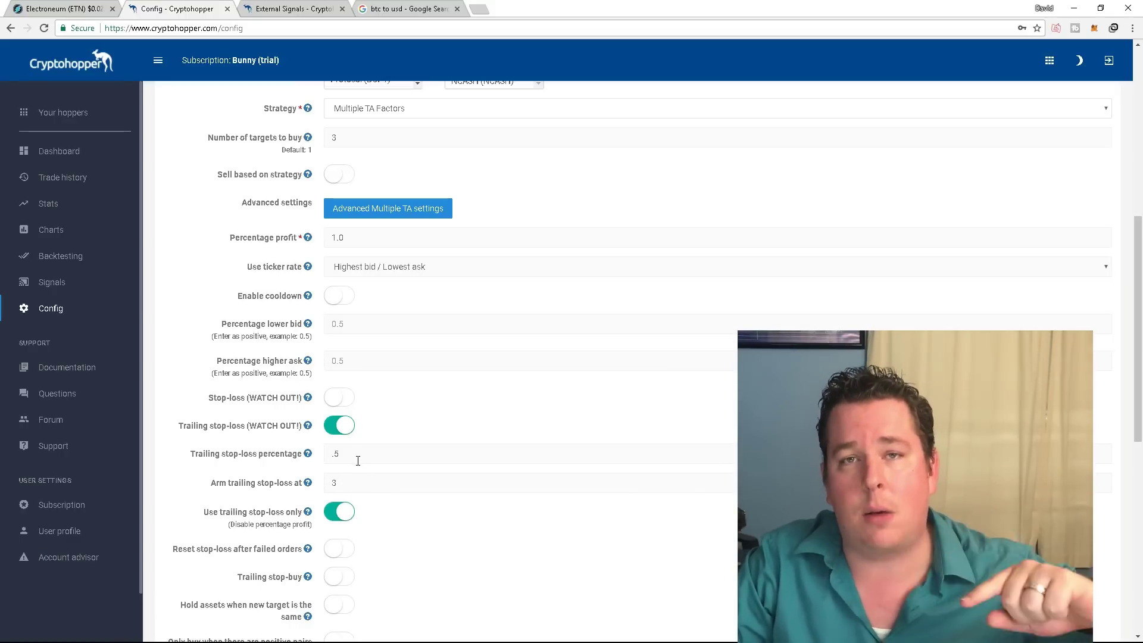
double_click(363, 455)
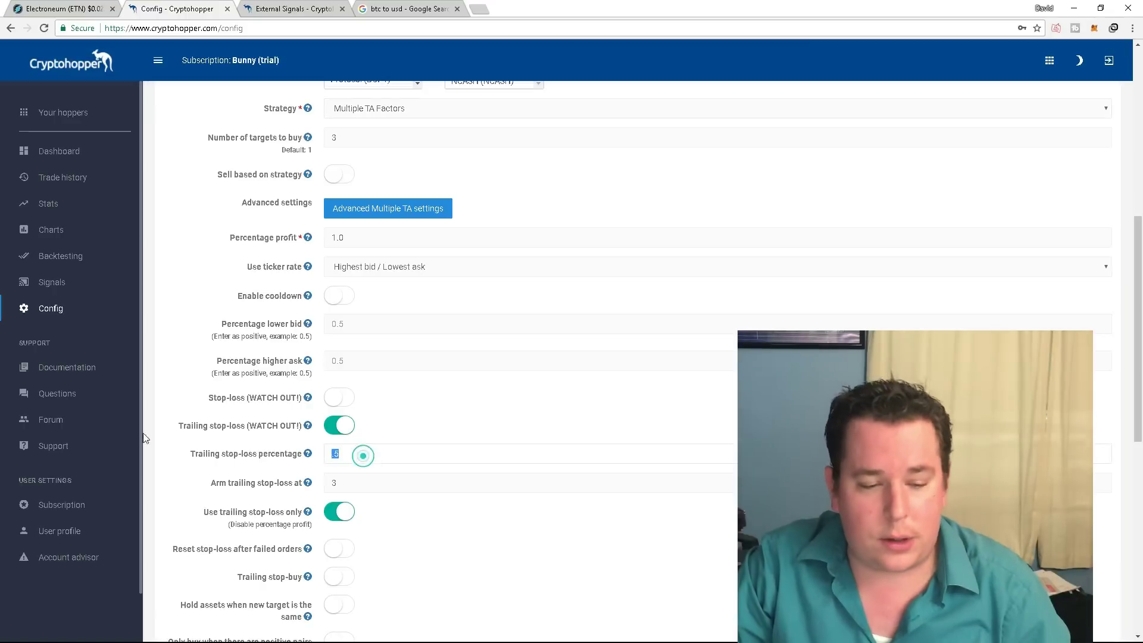
click(455, 458)
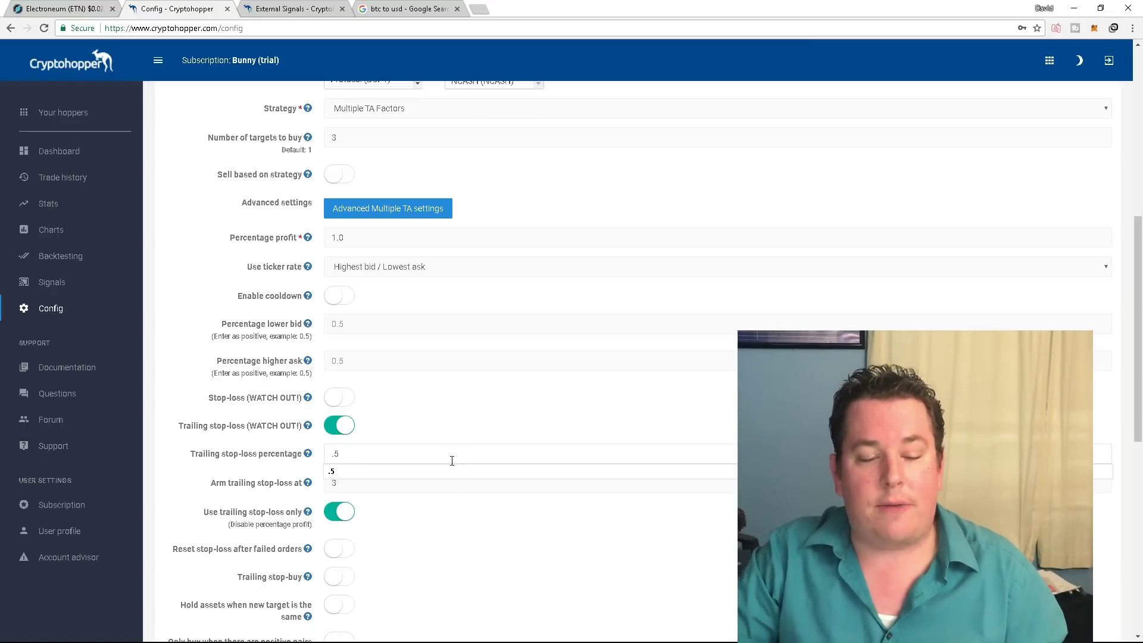
click(405, 470)
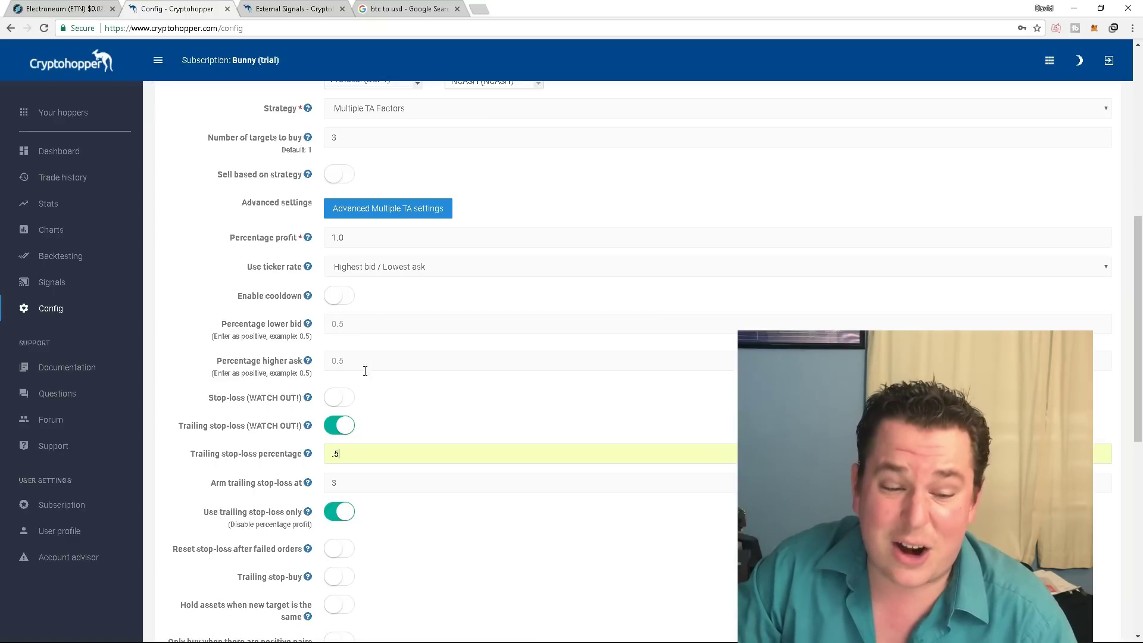
Review the remaining base settings, from the trailing stop options to position limits, order amounts and notifications
scroll(361, 365, down, 4)
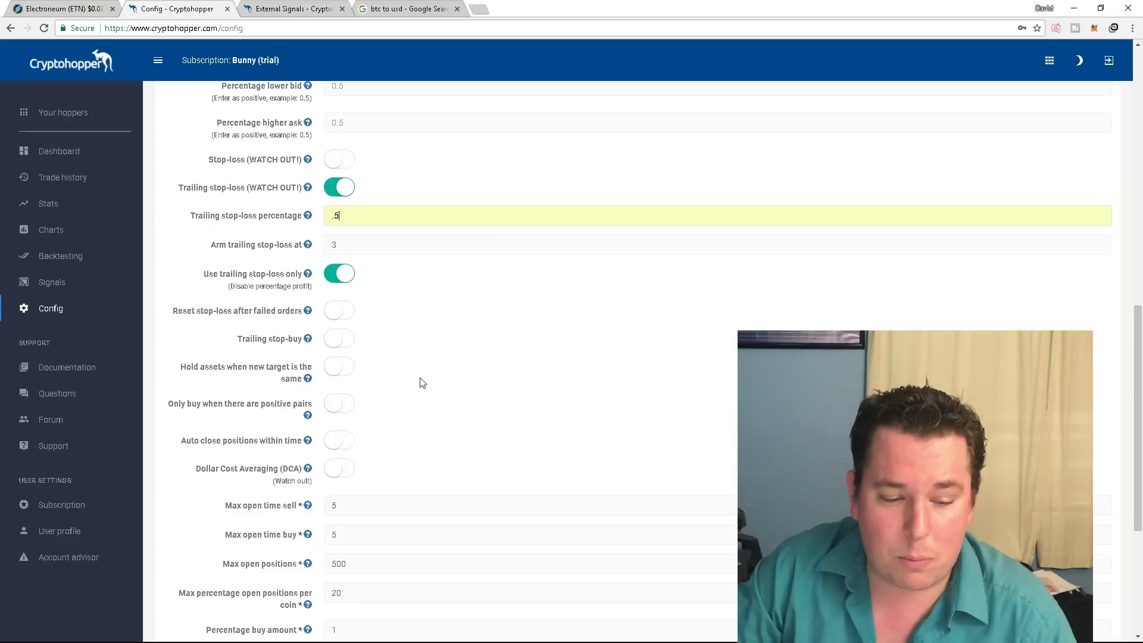
scroll(421, 382, down, 2)
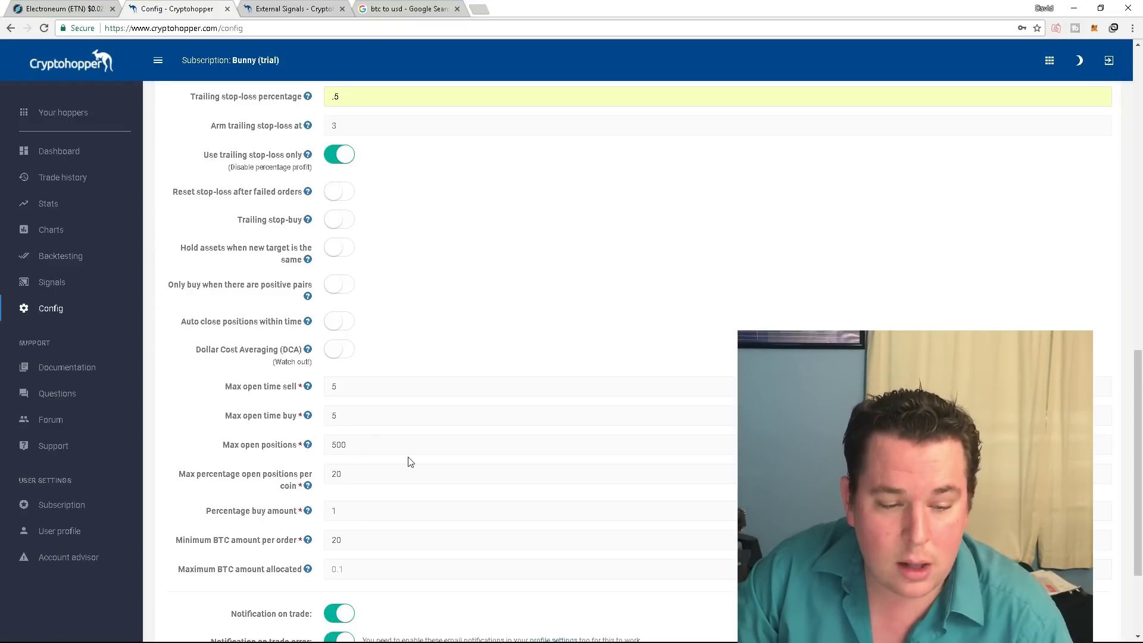
scroll(354, 411, down, 1)
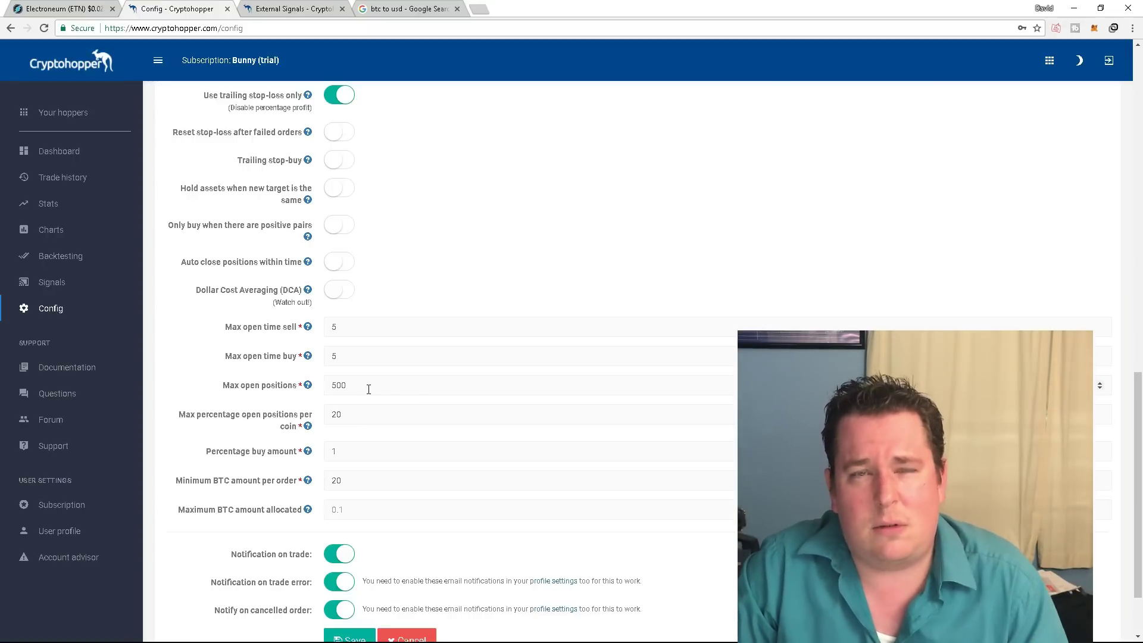
scroll(368, 389, down, 1)
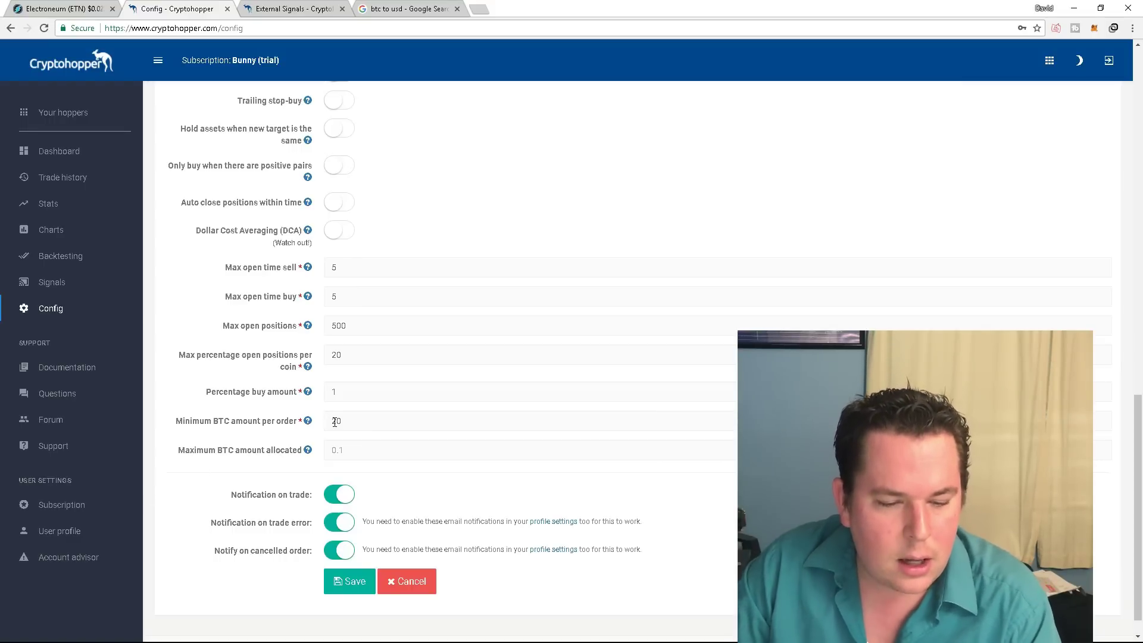
View the hopper's subscribed signals and its triggers configuration, ending back at the base configuration
scroll(426, 411, up, 15)
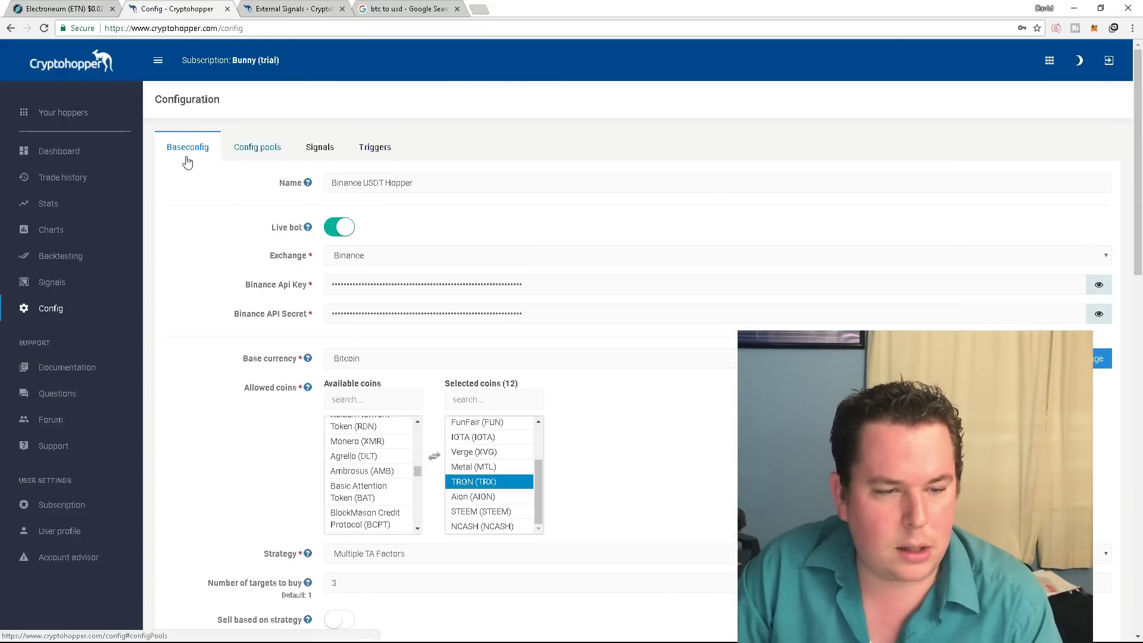
click(320, 149)
scroll(335, 227, down, 1)
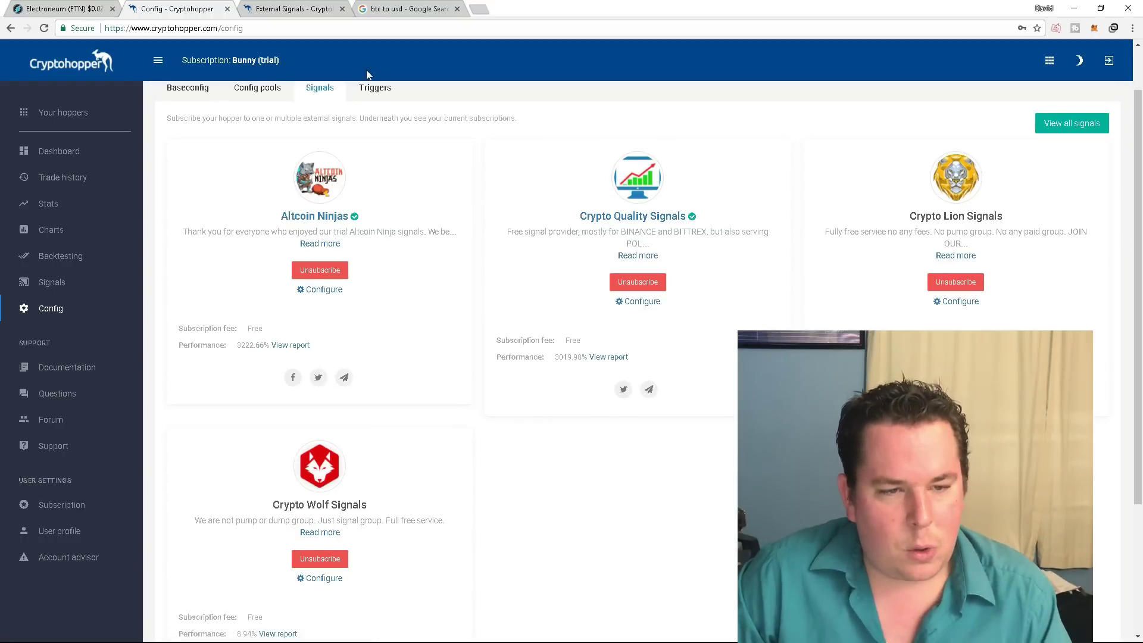
scroll(374, 110, up, 1)
click(375, 148)
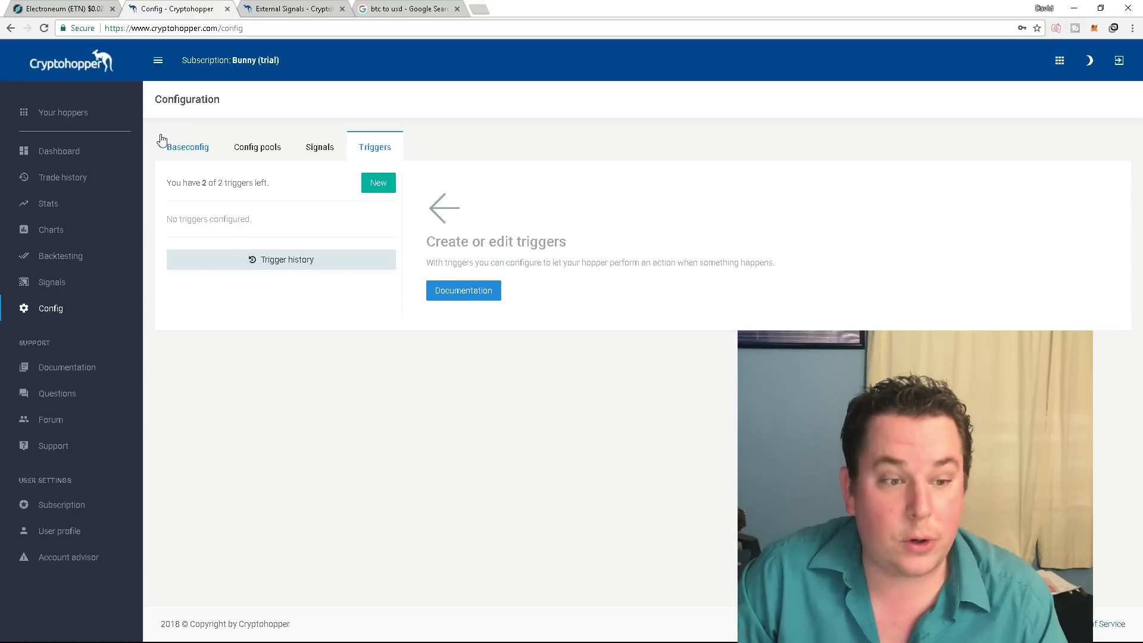
click(201, 149)
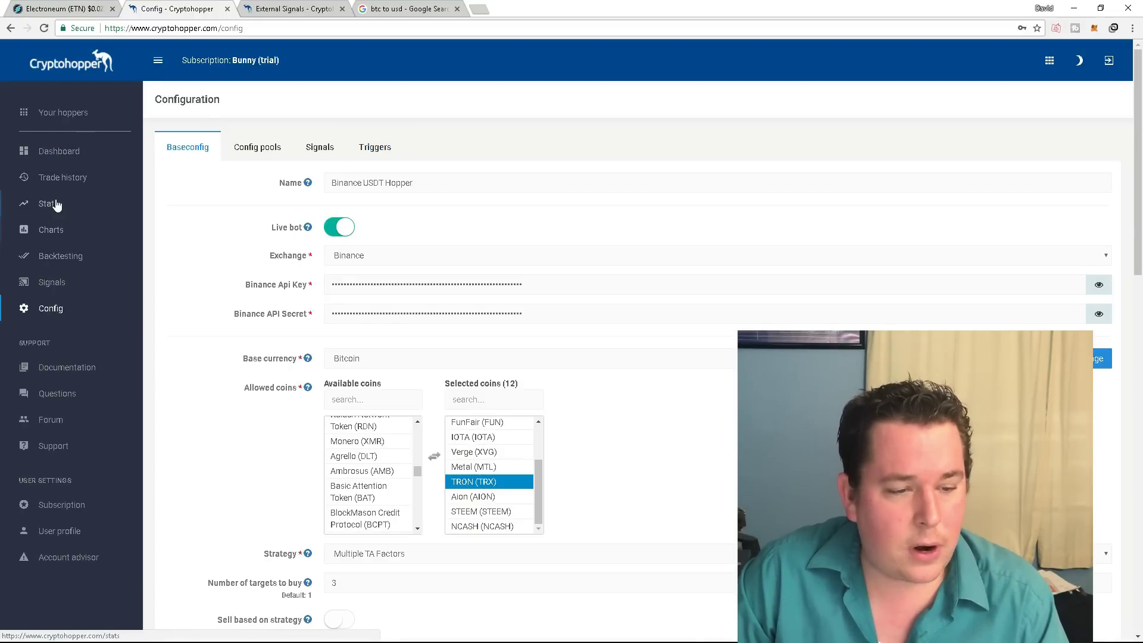
Open the dashboard, highlight the total BTC returns amount, and recheck the open positions
click(62, 162)
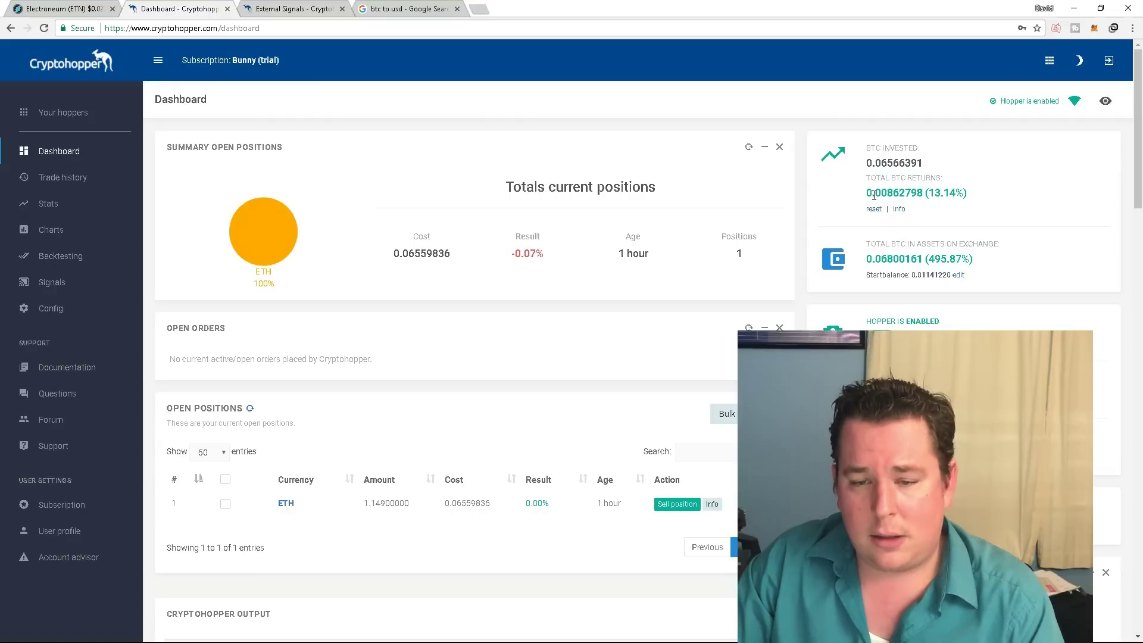
drag(865, 193, 922, 196)
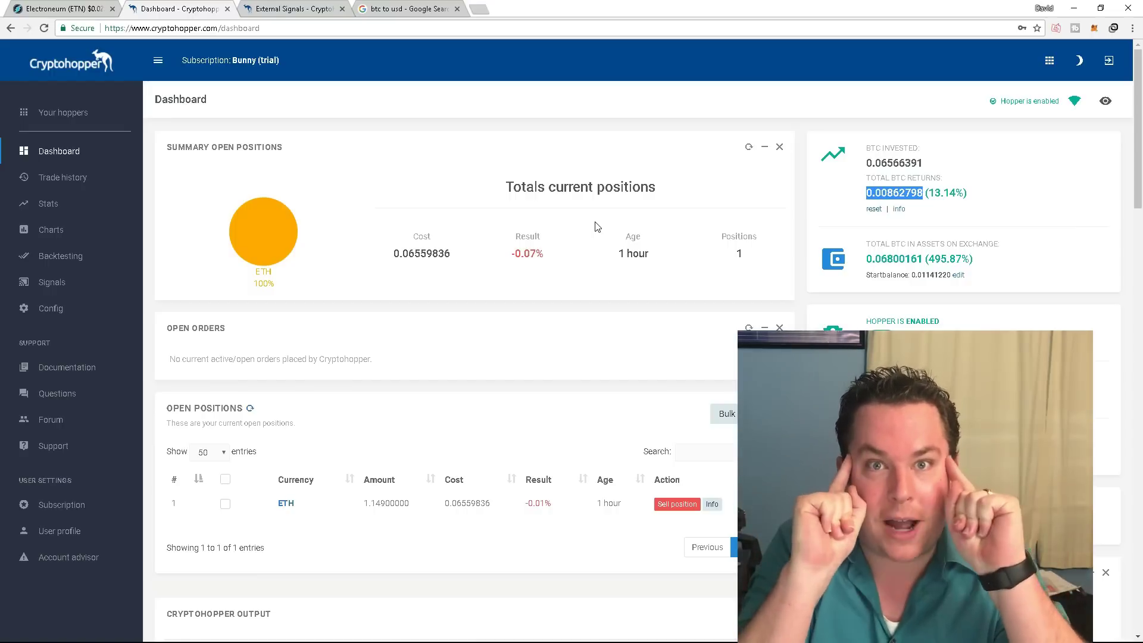
scroll(597, 226, down, 1)
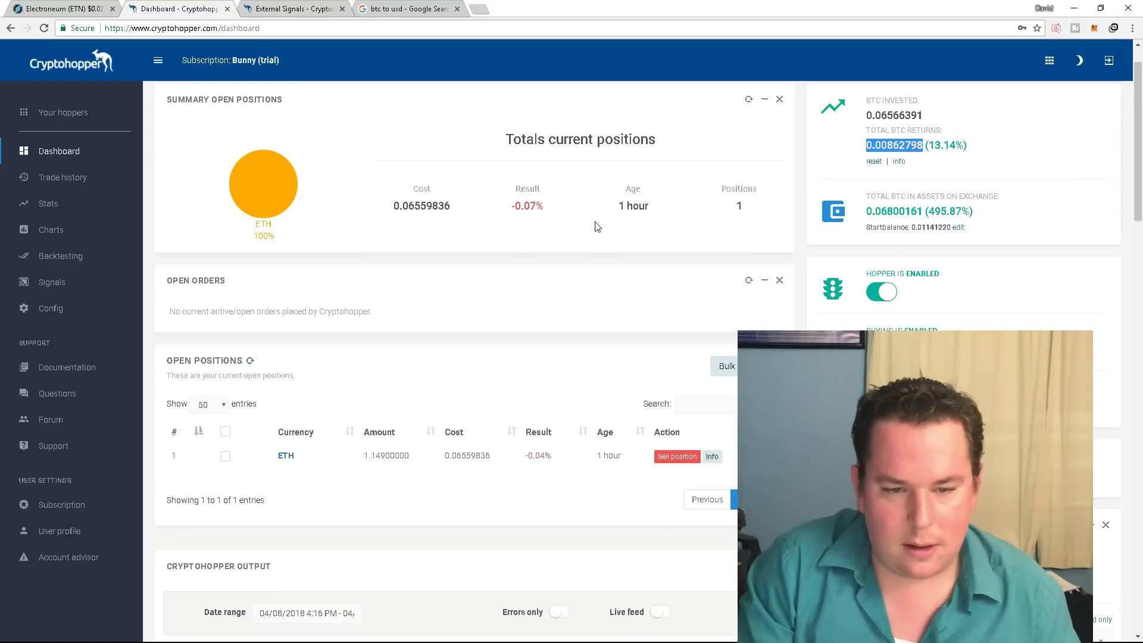
scroll(597, 226, up, 1)
scroll(597, 226, down, 1)
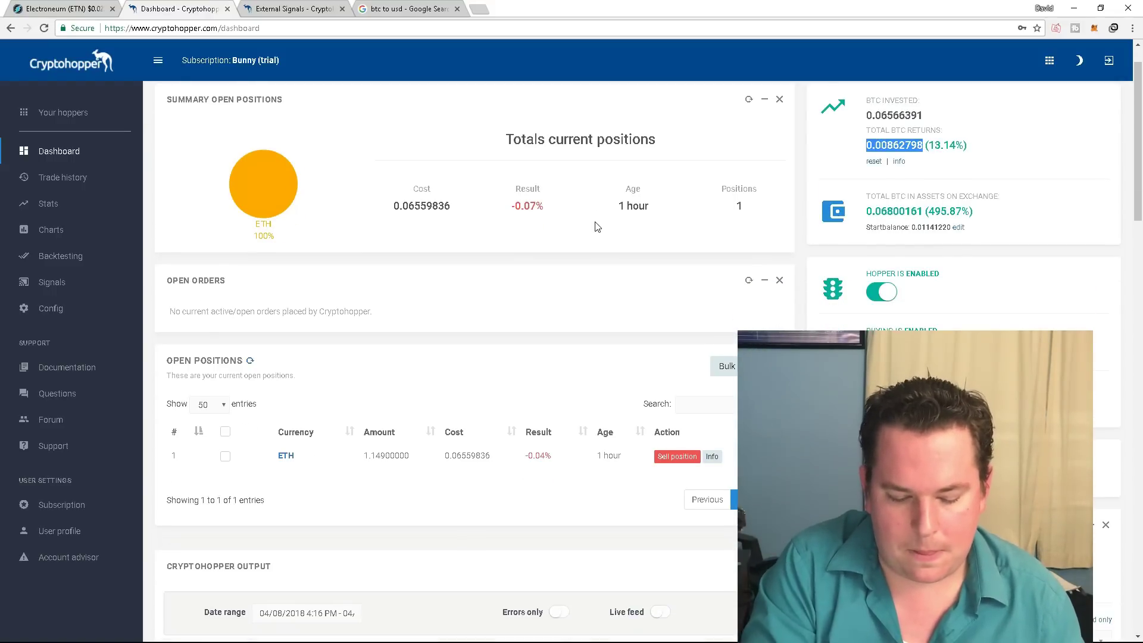